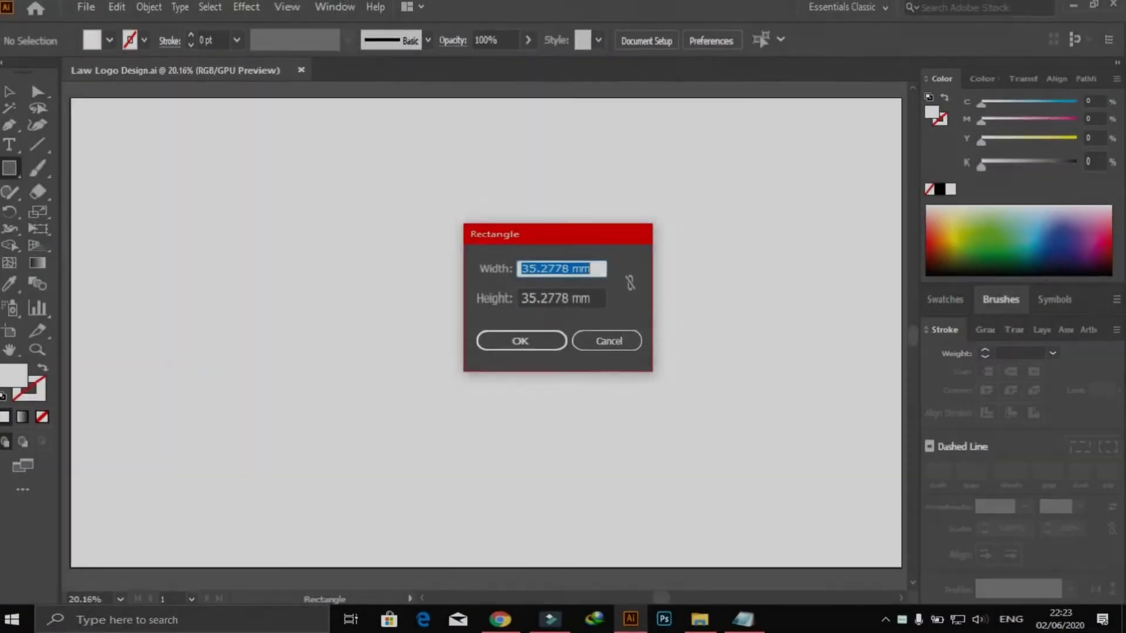
- Enter a rectangle width of 12 in the Rectangle size dialog
{"action": "type", "text": "128"}
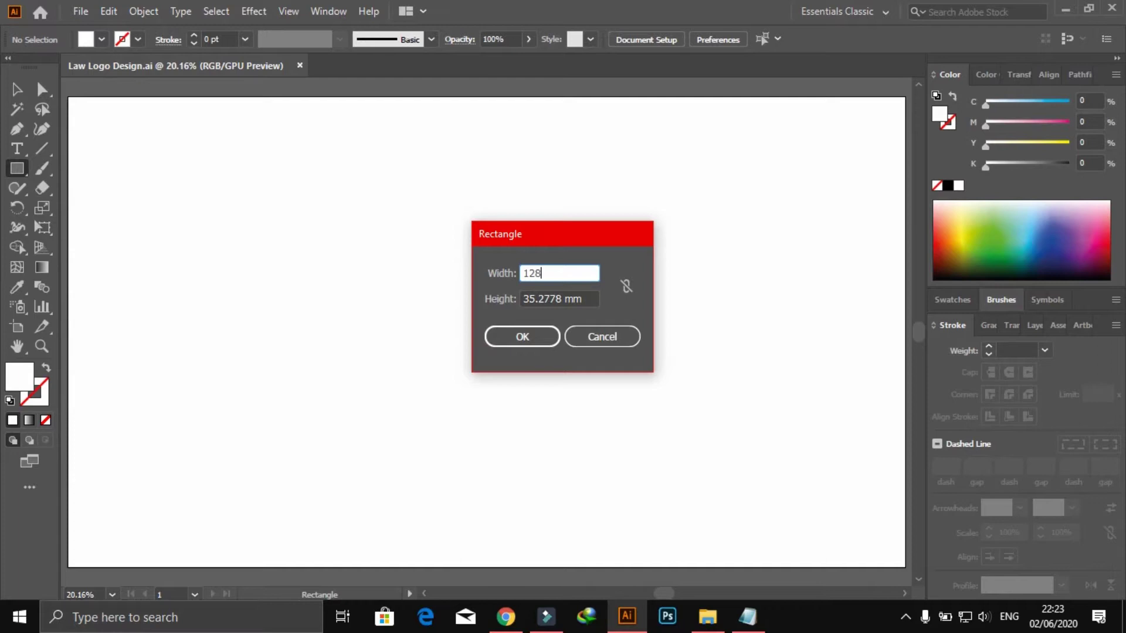
- Create a 128 × 7 mm rectangle, then deselect it
{"action": "key", "text": "Tab"}
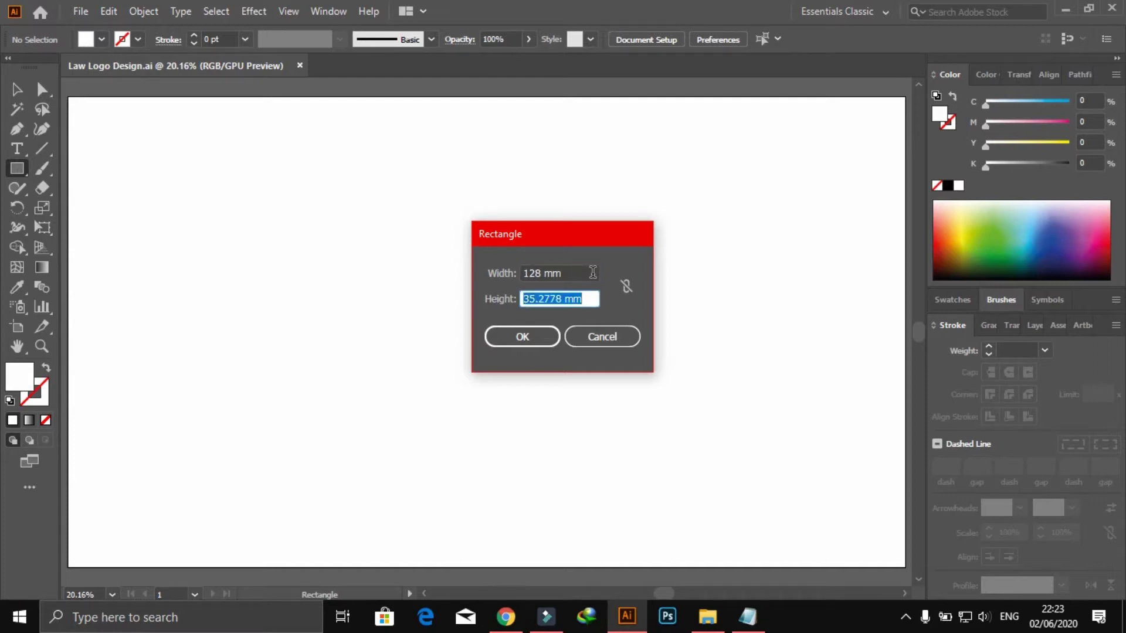
{"action": "type", "text": "7"}
{"action": "key", "text": "Return"}
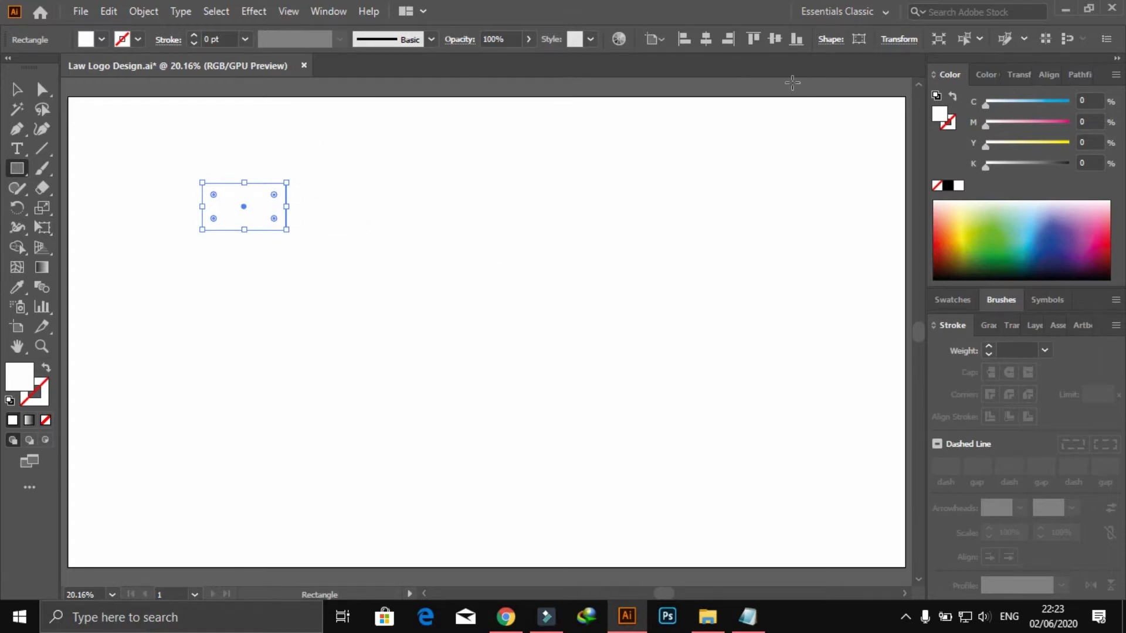
{"action": "key", "text": "ctrl+shift+a"}
- Create a 1280 × 720 mm rectangle
{"action": "left_click", "coordinate": [429, 200]}
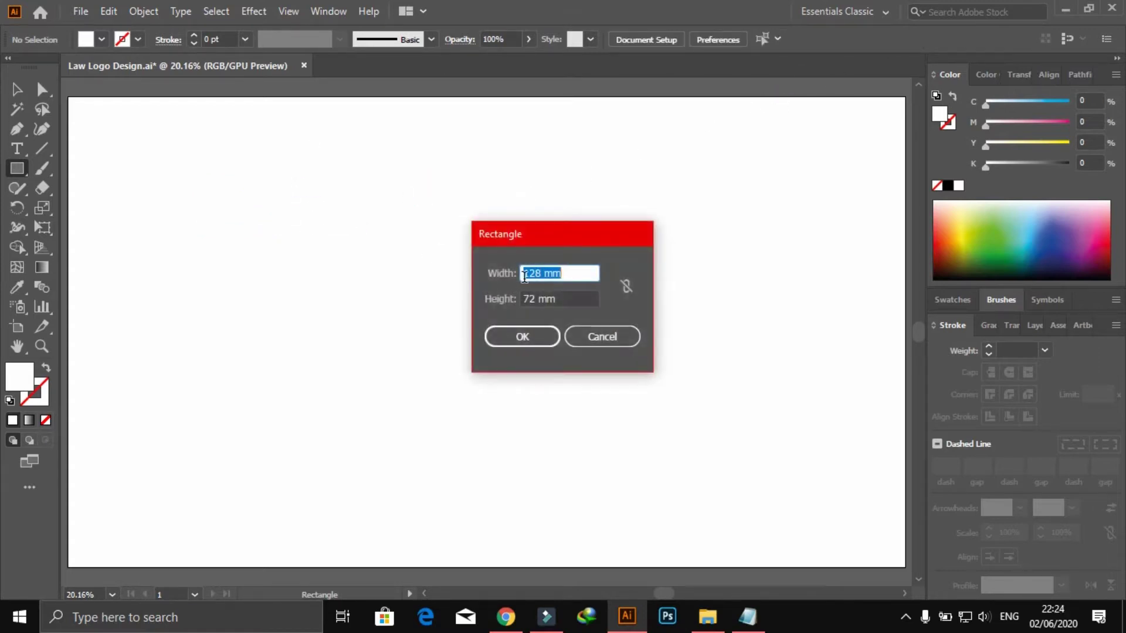
{"action": "type", "text": "12"}
{"action": "key", "text": "Tab"}
{"action": "type", "text": "72"}
{"action": "key", "text": "Return"}
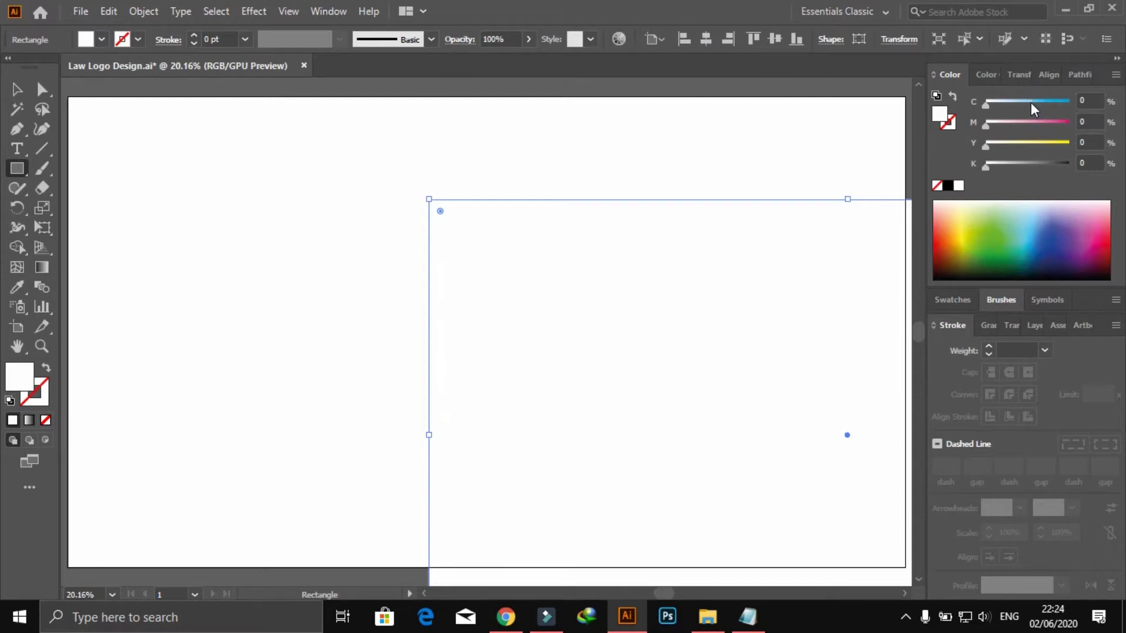
- Fill the rectangle dark blue and centre it on the artboard
{"action": "left_click_drag", "start_coordinate": [1031, 103], "coordinate": [1101, 104]}
{"action": "left_click", "coordinate": [1042, 122]}
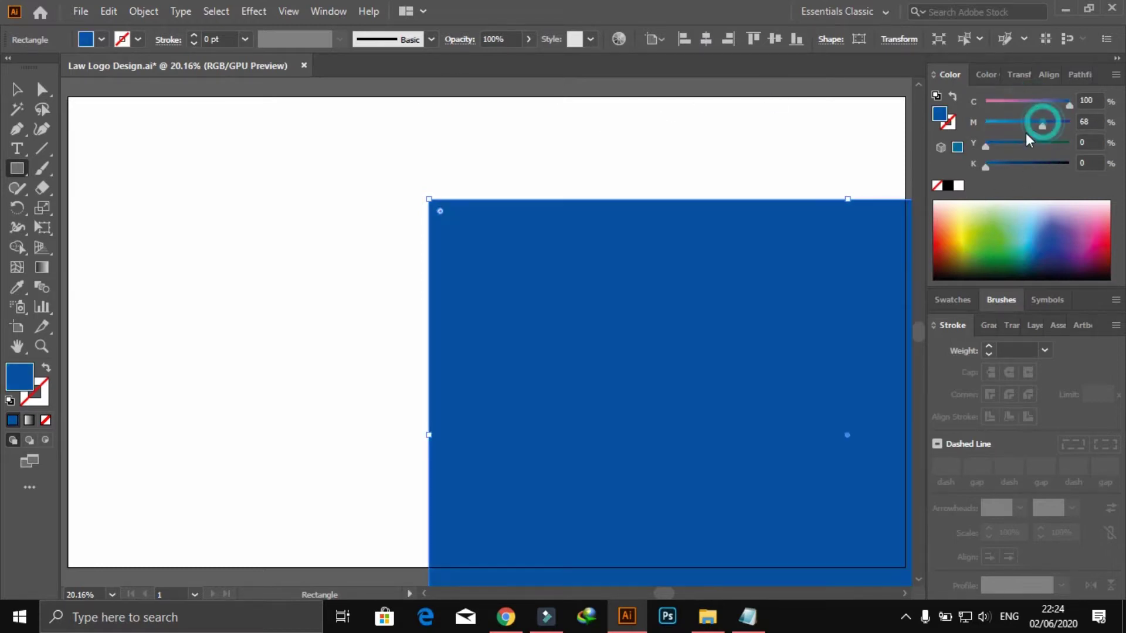
{"action": "left_click", "coordinate": [16, 89]}
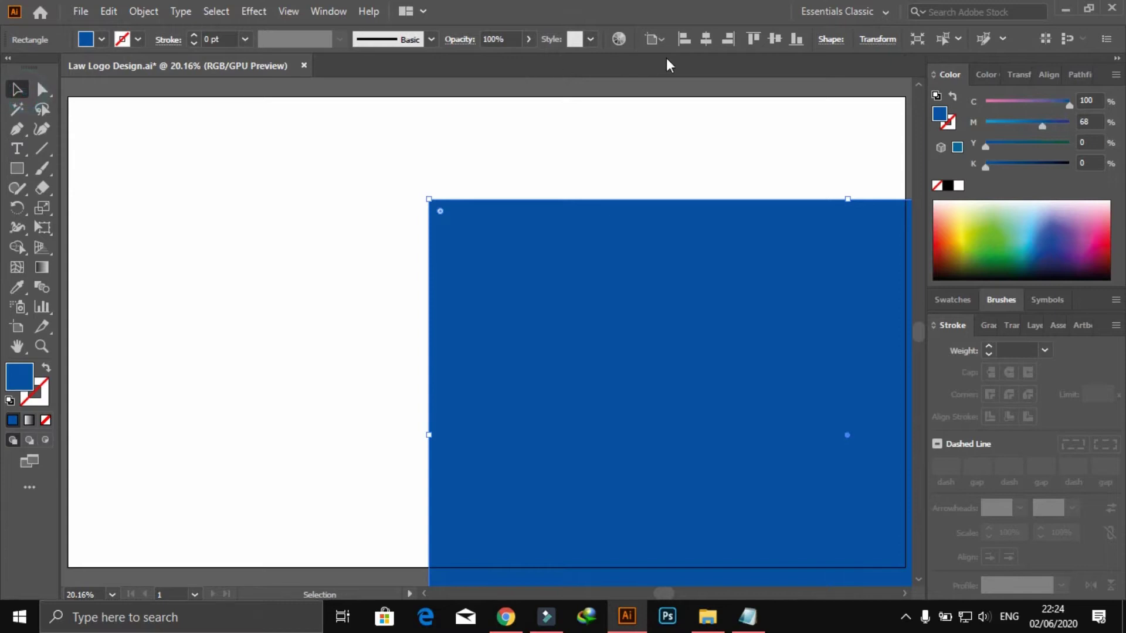
{"action": "left_click", "coordinate": [710, 40]}
{"action": "left_click", "coordinate": [774, 39]}
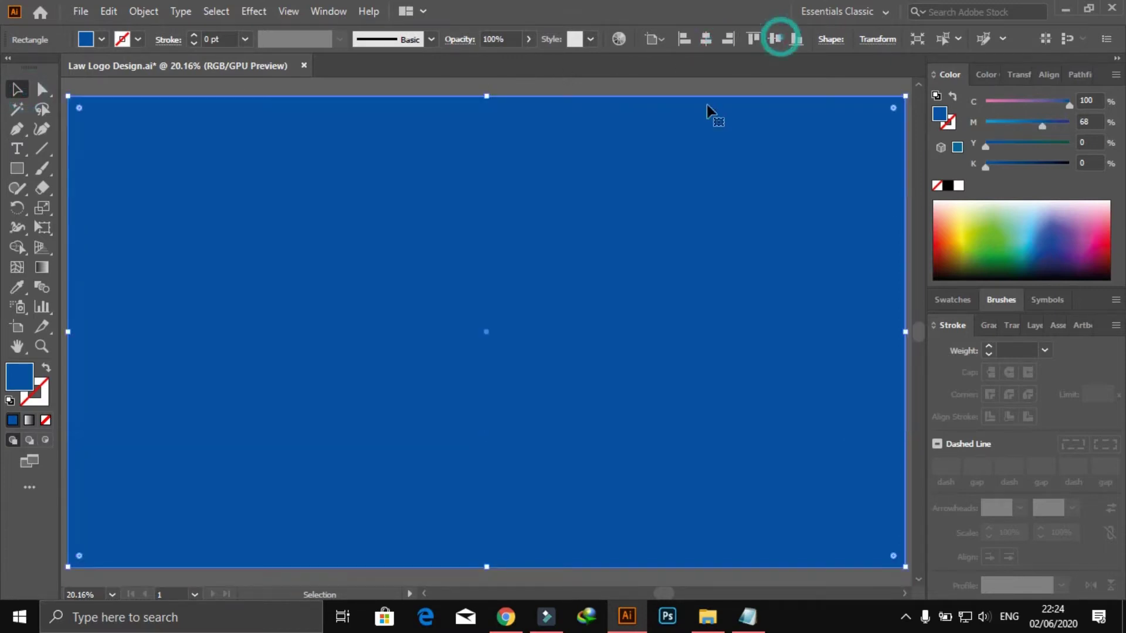
- Darken the background fill to C100 M72 K15, then deselect it
{"action": "left_click", "coordinate": [549, 90]}
{"action": "left_click", "coordinate": [562, 125]}
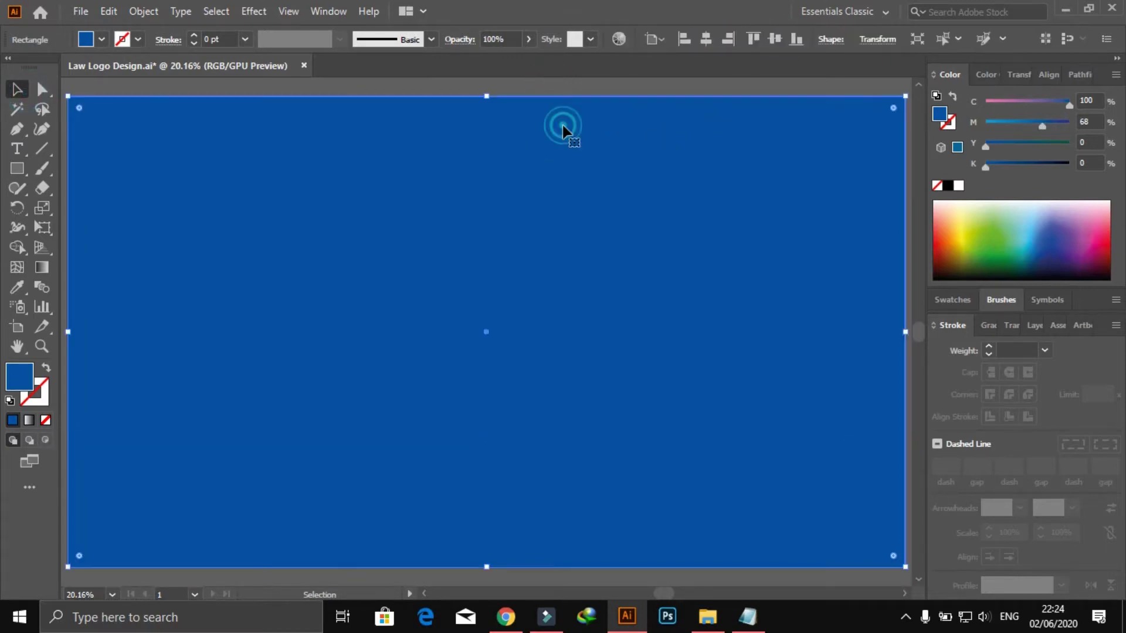
{"action": "left_click_drag", "start_coordinate": [993, 164], "coordinate": [998, 166]}
{"action": "left_click", "coordinate": [891, 87]}
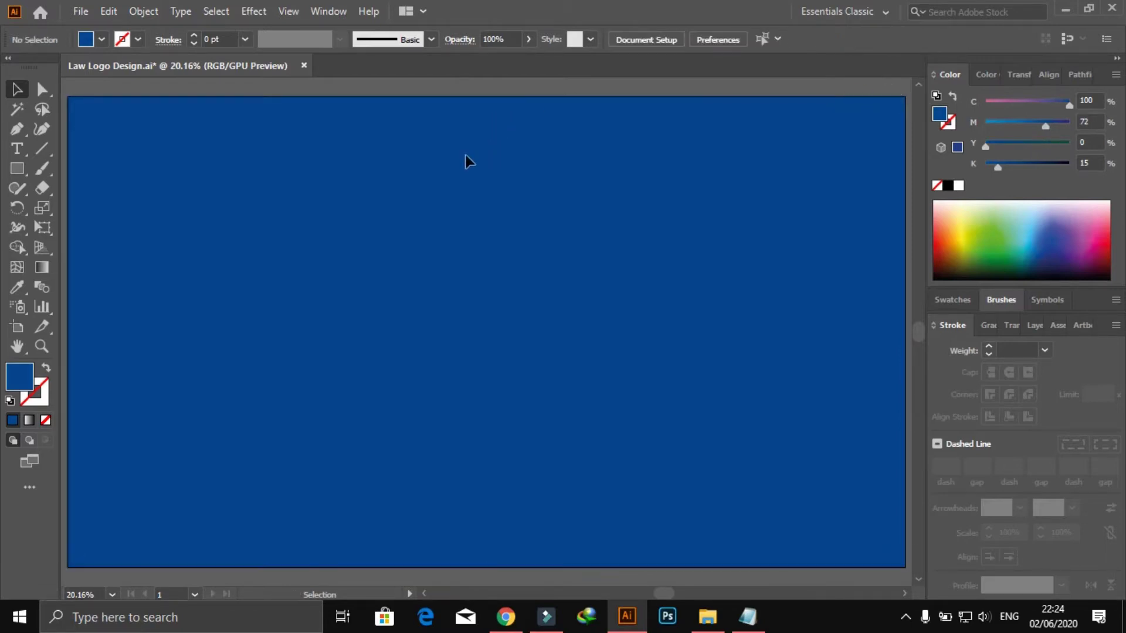
- Draw a white-filled circle left of the artboard centre
{"action": "left_click", "coordinate": [21, 170]}
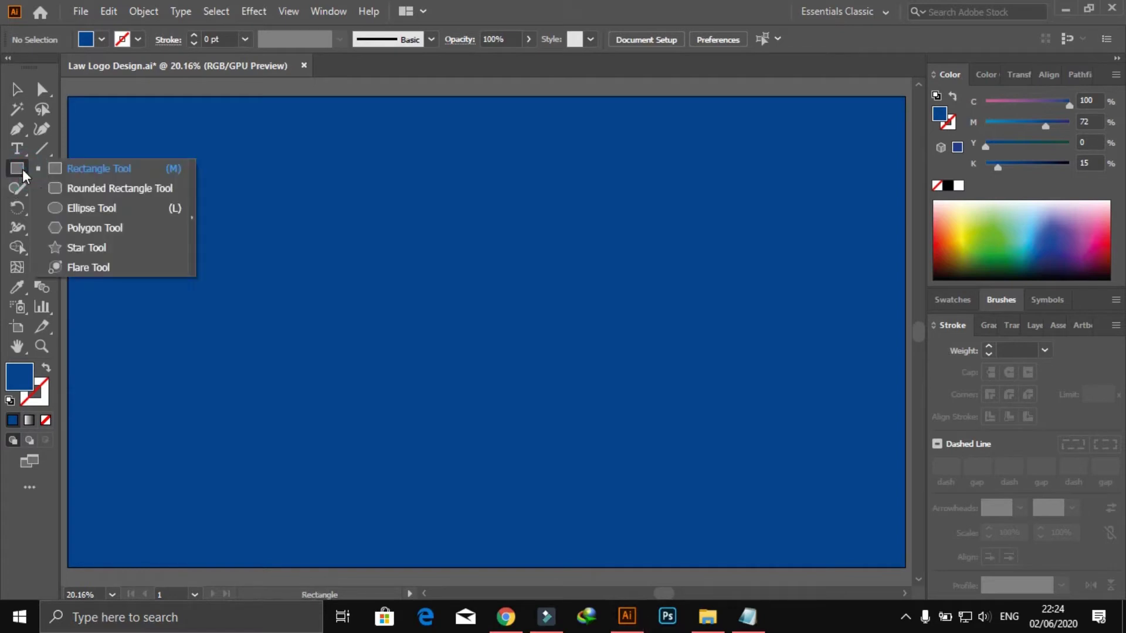
{"action": "left_click", "coordinate": [106, 209]}
{"action": "left_click_drag", "start_coordinate": [359, 230], "coordinate": [491, 360]}
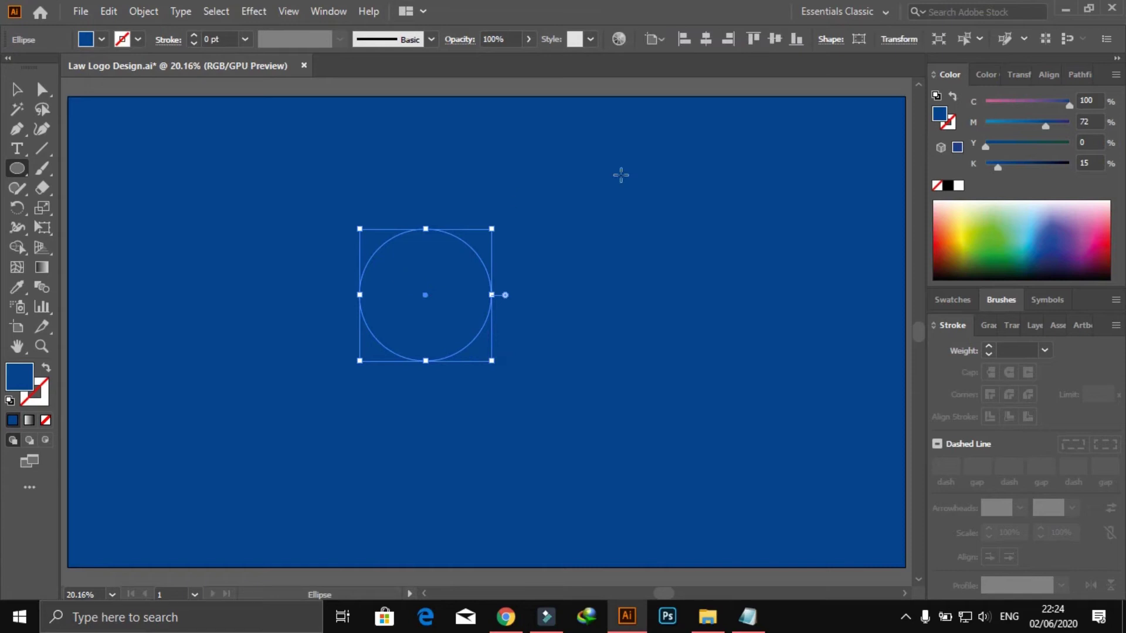
{"action": "left_click", "coordinate": [958, 185]}
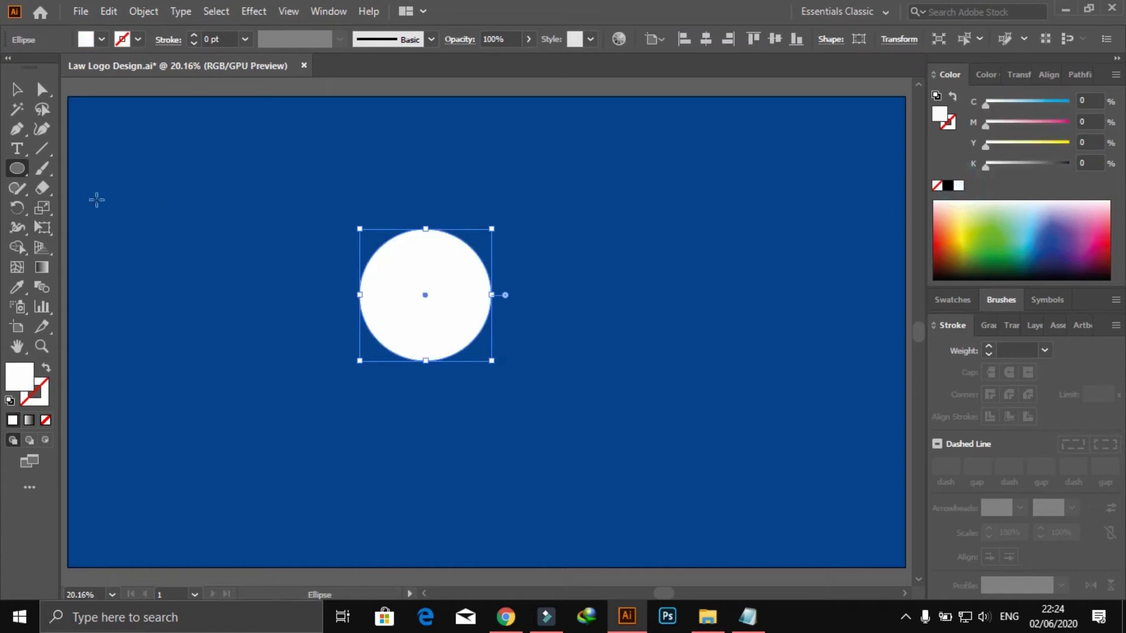
{"action": "left_click", "coordinate": [18, 90]}
{"action": "left_click", "coordinate": [268, 213]}
- Zoom in and draw a thin rectangle bar across the circle's middle
{"action": "key", "text": "z"}
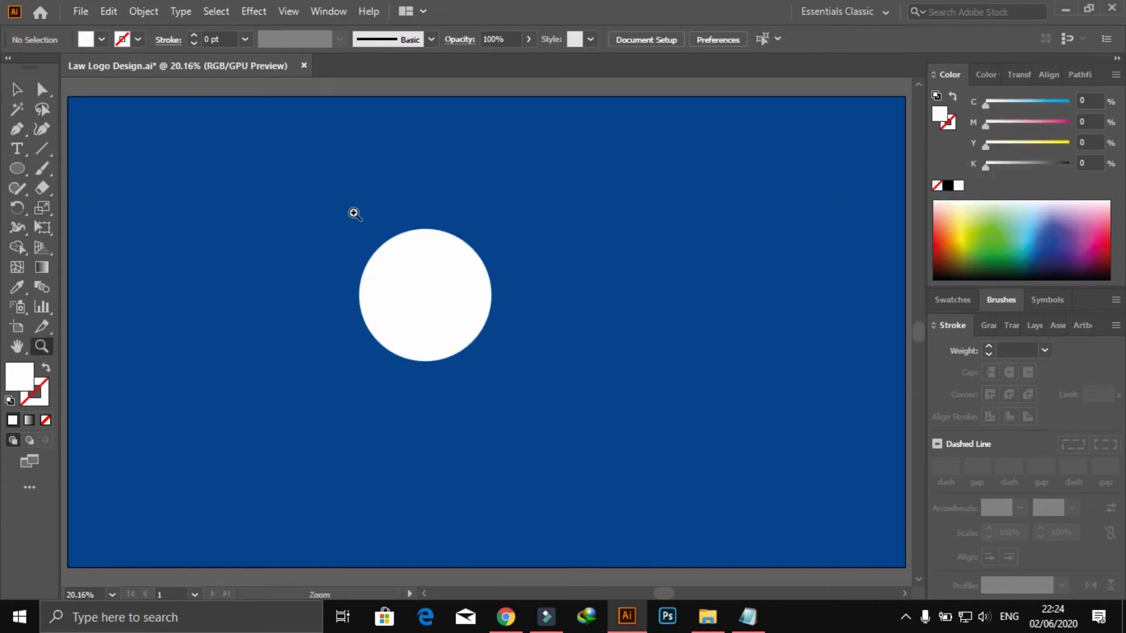
{"action": "left_click_drag", "start_coordinate": [332, 199], "coordinate": [494, 299]}
{"action": "left_click", "coordinate": [8, 92]}
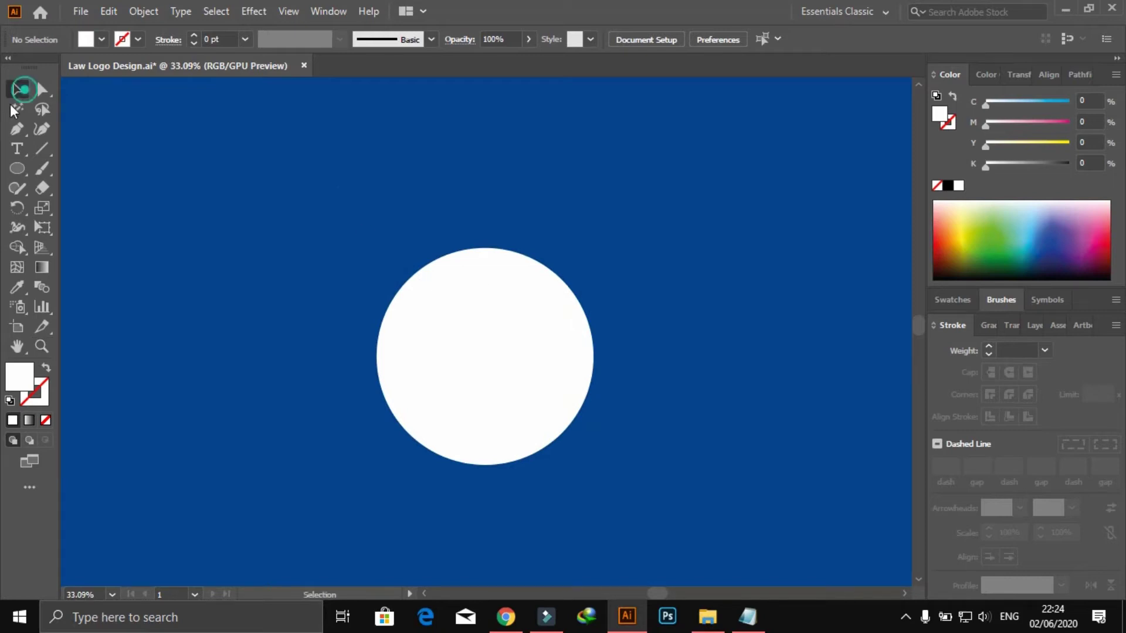
{"action": "left_click", "coordinate": [11, 170]}
{"action": "left_click", "coordinate": [77, 169]}
{"action": "mouse_move", "coordinate": [359, 345]}
{"action": "left_mouse_down"}
{"action": "mouse_move", "coordinate": [609, 389]}
{"action": "mouse_move", "coordinate": [620, 361]}
{"action": "left_mouse_up"}
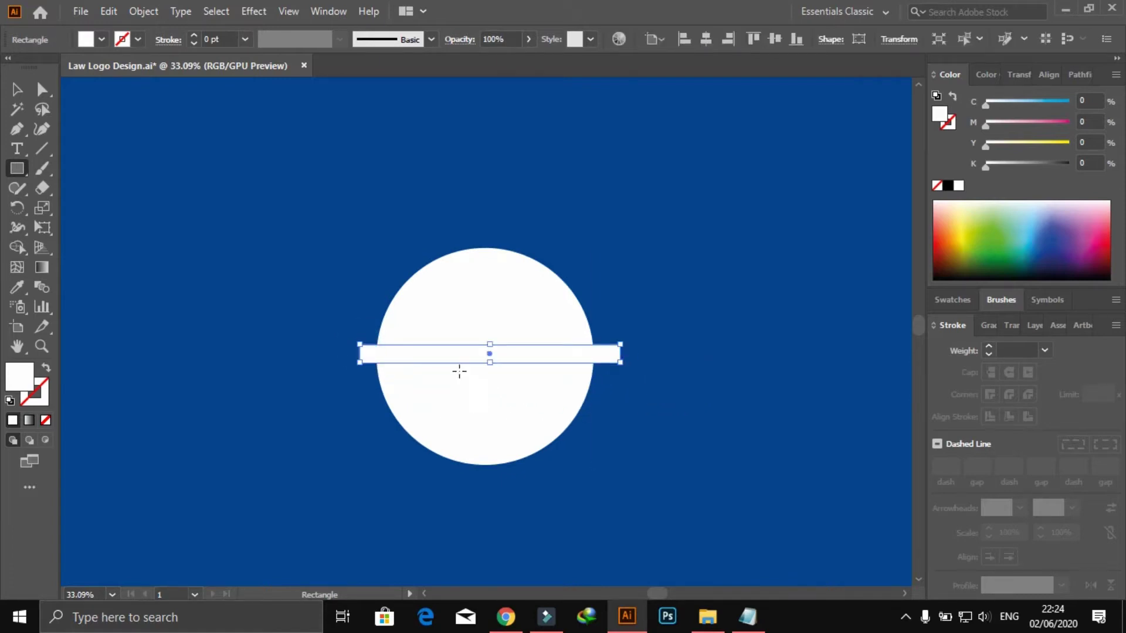
- Centre the bar horizontally on the circle, using the circle as key object
{"action": "left_click", "coordinate": [16, 89]}
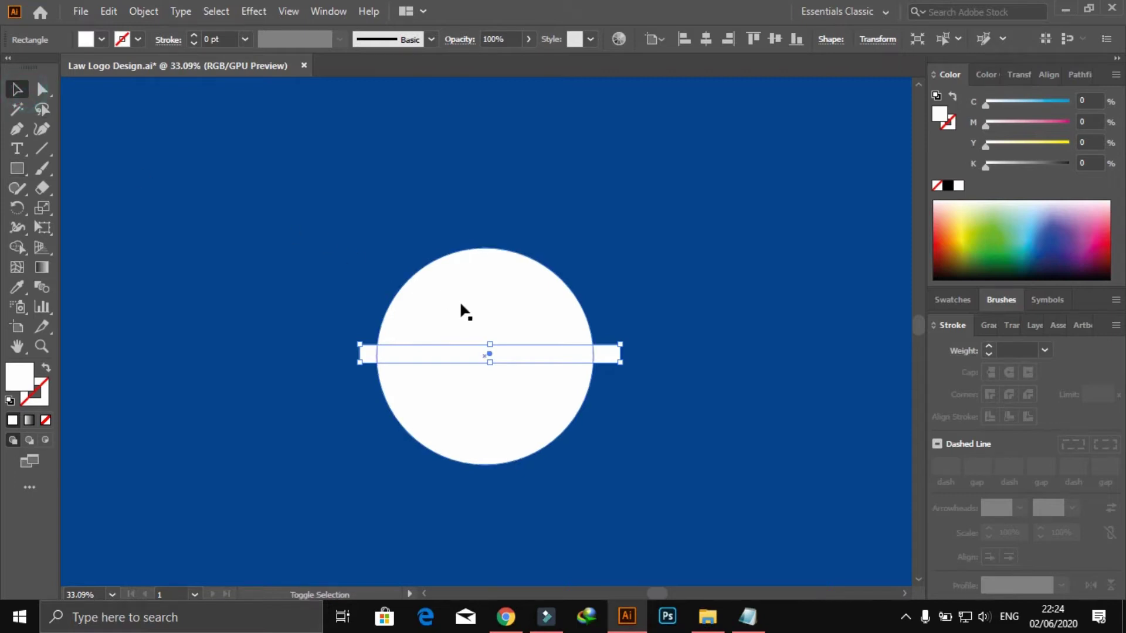
{"action": "left_click", "coordinate": [462, 303], "text": "shift"}
{"action": "left_click", "coordinate": [462, 304]}
{"action": "left_click", "coordinate": [707, 39]}
{"action": "left_click", "coordinate": [691, 164]}
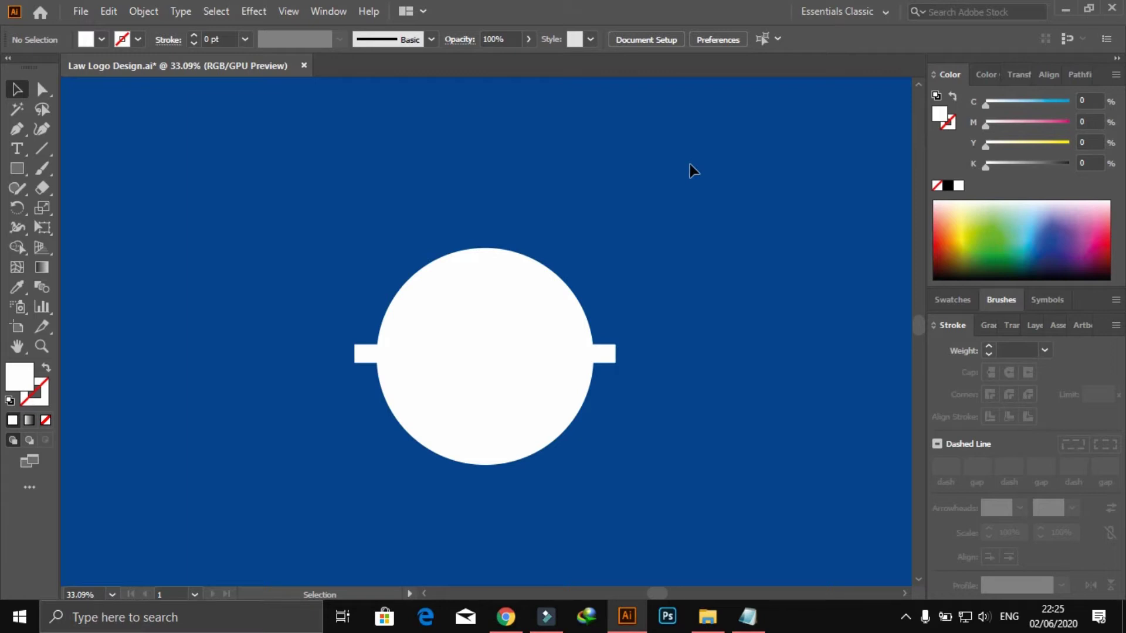
- Merge the circle's top half with the bar using Shape Builder
{"action": "left_click", "coordinate": [601, 353]}
{"action": "left_click", "coordinate": [572, 323]}
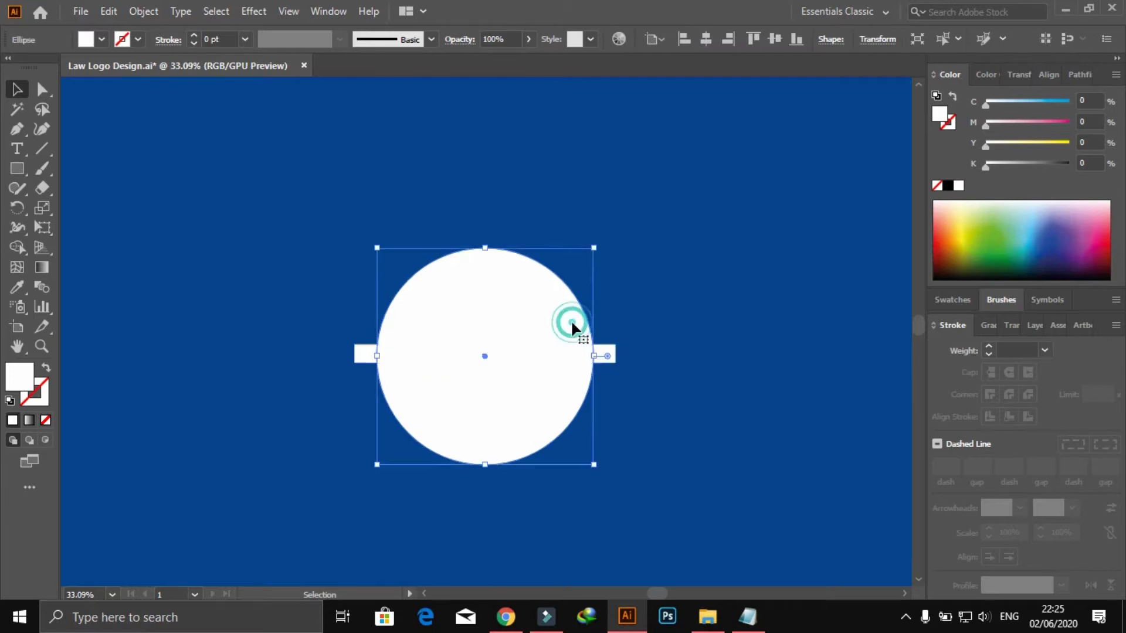
{"action": "key", "text": "ctrl+a"}
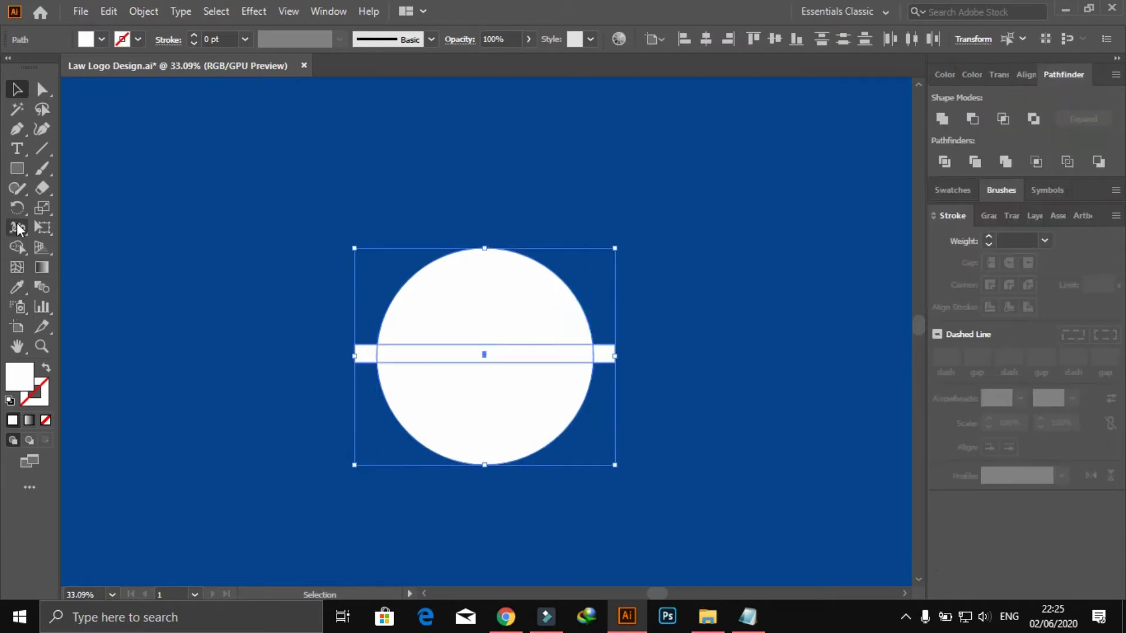
{"action": "left_click", "coordinate": [17, 246]}
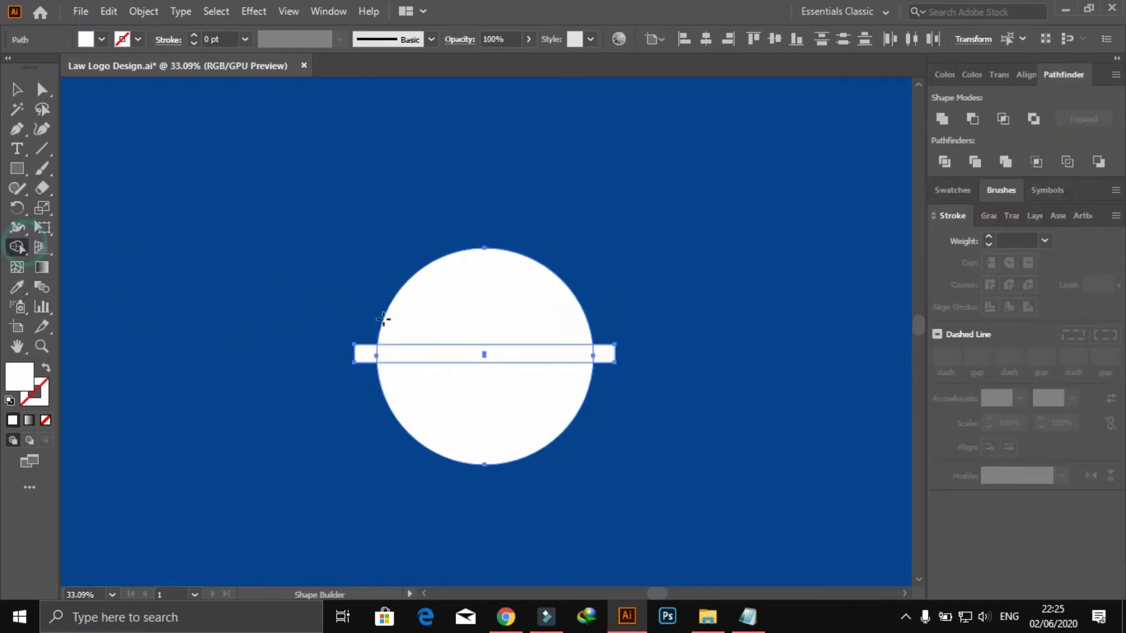
{"action": "left_click", "coordinate": [441, 336]}
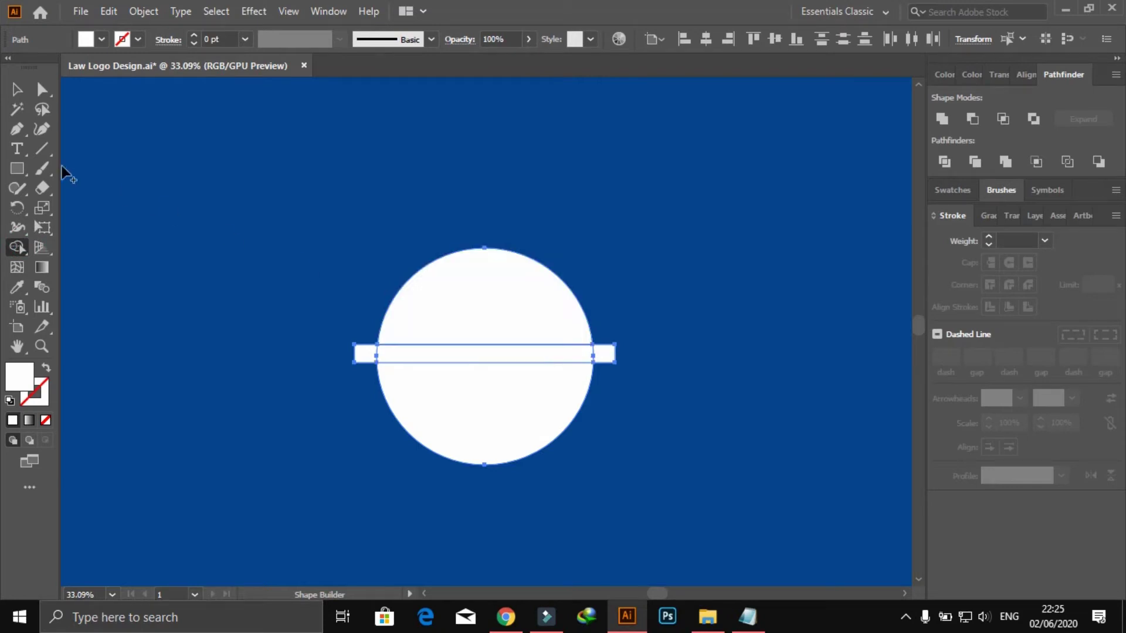
{"action": "left_click", "coordinate": [18, 89]}
{"action": "left_click", "coordinate": [184, 224]}
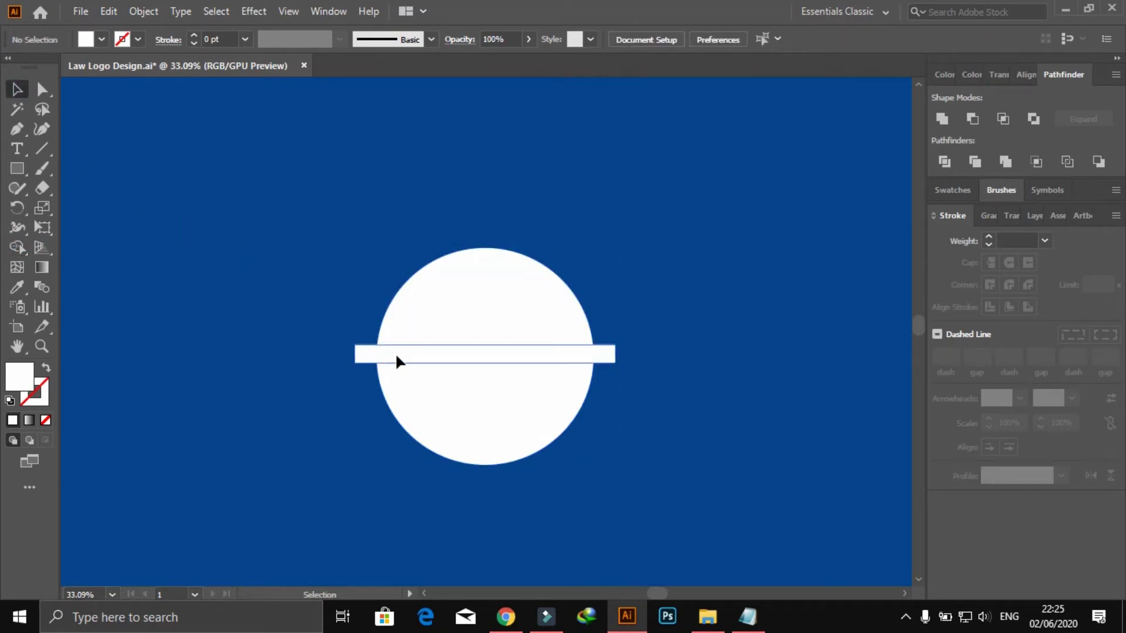
- Delete the circle's lower half, leaving a dome on the bar
{"action": "left_click", "coordinate": [395, 353]}
{"action": "left_click", "coordinate": [405, 382]}
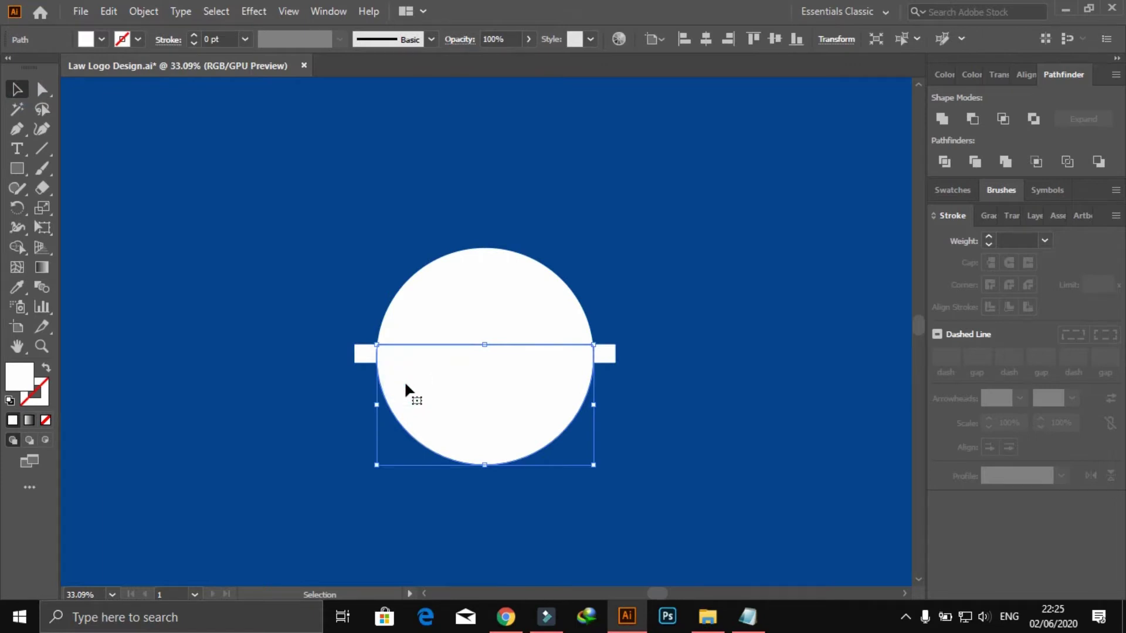
{"action": "key", "text": "Delete"}
{"action": "left_click", "coordinate": [395, 352]}
{"action": "left_click", "coordinate": [415, 427]}
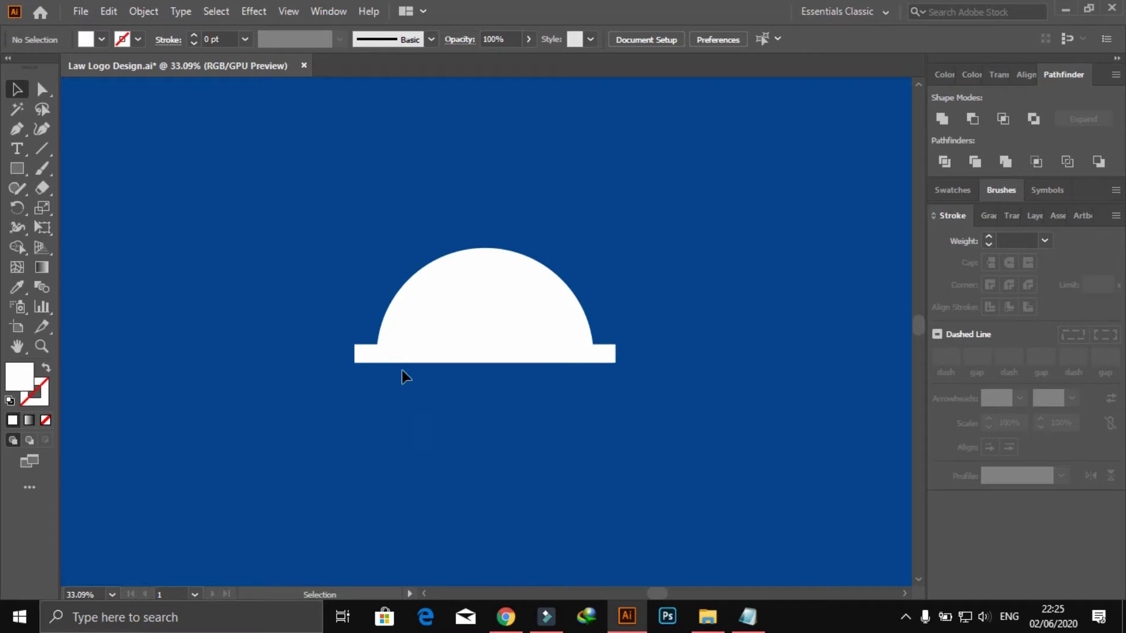
- Zoom in and widen the base bar past both sides of the dome
{"action": "left_click", "coordinate": [388, 358]}
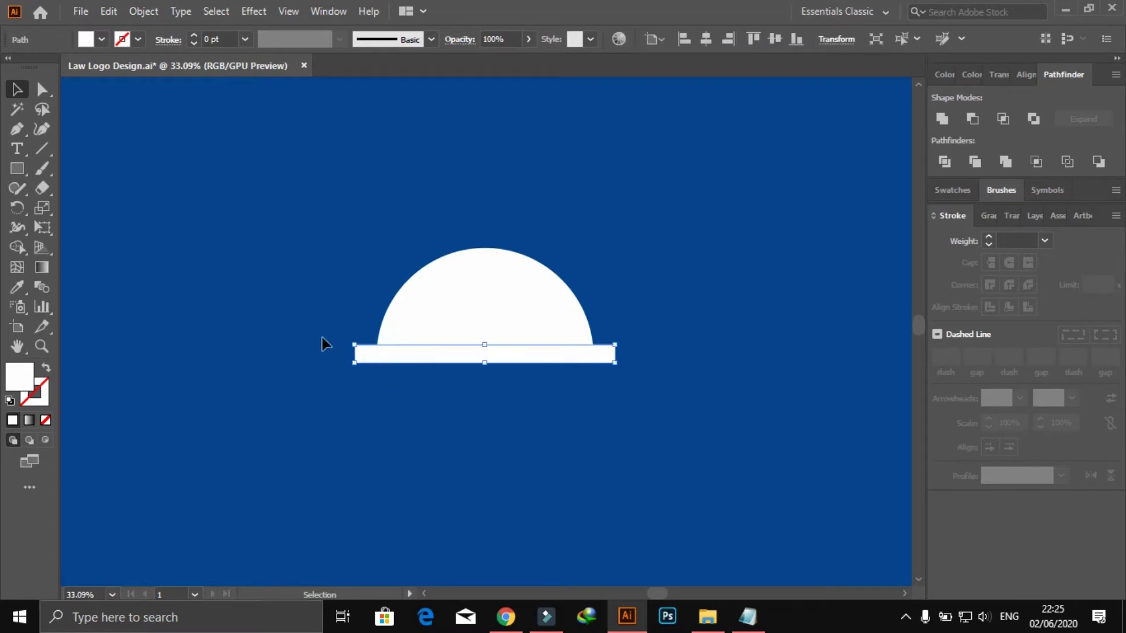
{"action": "key", "text": "z"}
{"action": "mouse_move", "coordinate": [329, 227]}
{"action": "left_mouse_down"}
{"action": "mouse_move", "coordinate": [489, 316]}
{"action": "mouse_move", "coordinate": [294, 247]}
{"action": "left_mouse_up"}
{"action": "left_click", "coordinate": [17, 89]}
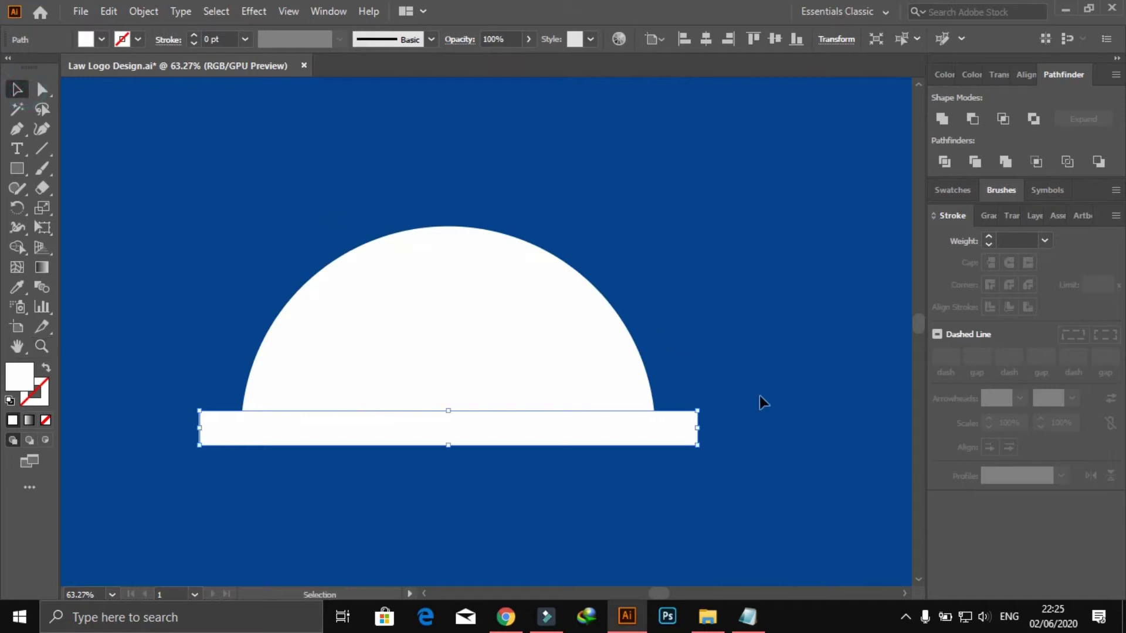
{"action": "left_click_drag", "start_coordinate": [698, 431], "coordinate": [718, 431]}
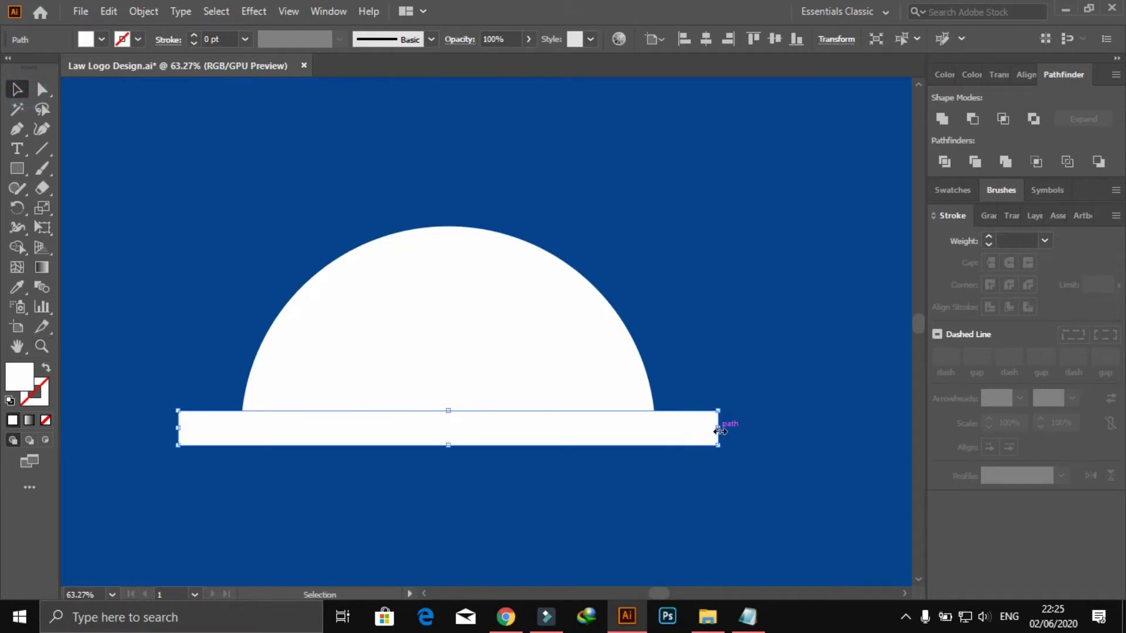
{"action": "left_click", "coordinate": [756, 431]}
- Widen the base bar further to about 277 mm
{"action": "left_click", "coordinate": [715, 440]}
{"action": "left_click_drag", "start_coordinate": [718, 428], "coordinate": [733, 431]}
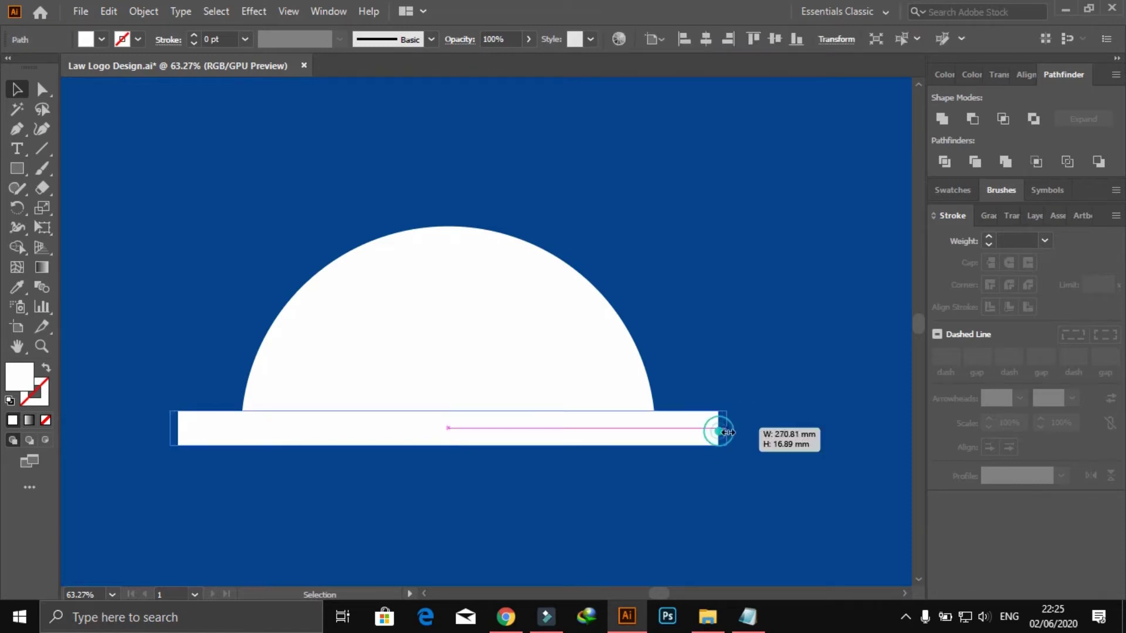
{"action": "left_click", "coordinate": [706, 355]}
{"action": "left_click", "coordinate": [18, 165]}
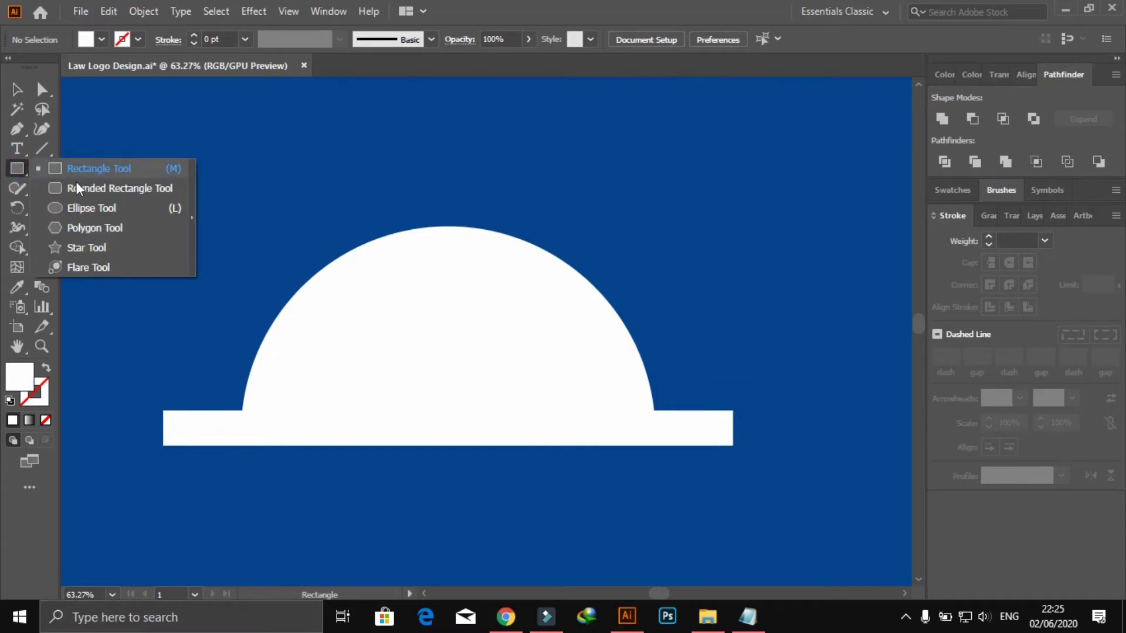
- Draw a small white circle to the left of the dome
{"action": "left_click", "coordinate": [88, 207]}
{"action": "left_click_drag", "start_coordinate": [188, 369], "coordinate": [220, 393]}
{"action": "left_click", "coordinate": [16, 89]}
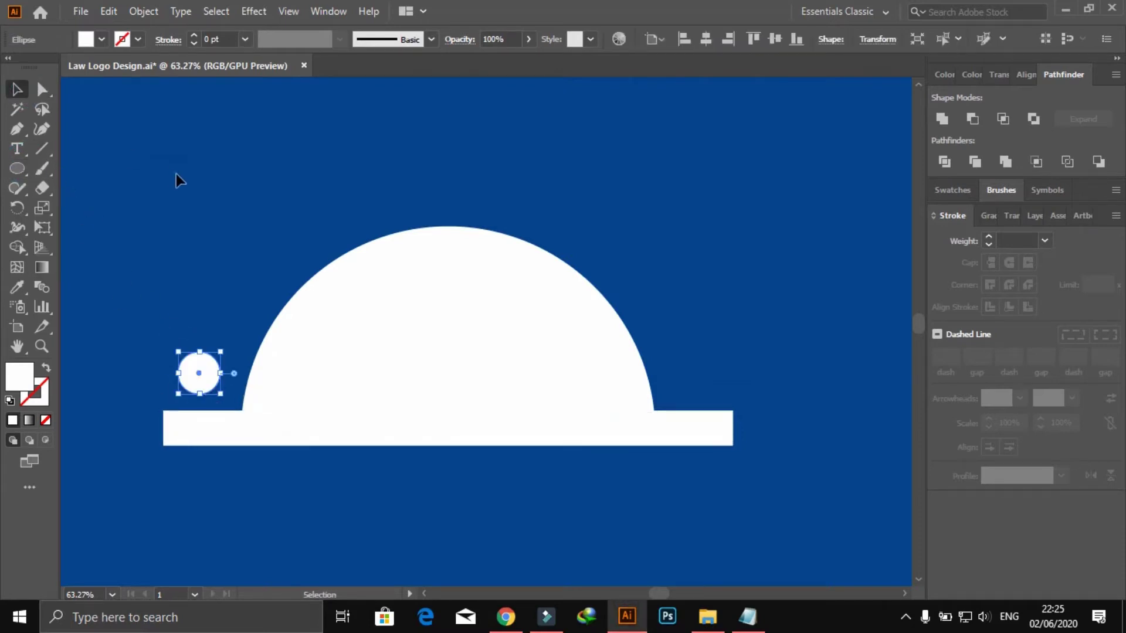
{"action": "left_click", "coordinate": [176, 174]}
{"action": "left_click", "coordinate": [206, 379]}
{"action": "left_click", "coordinate": [221, 261]}
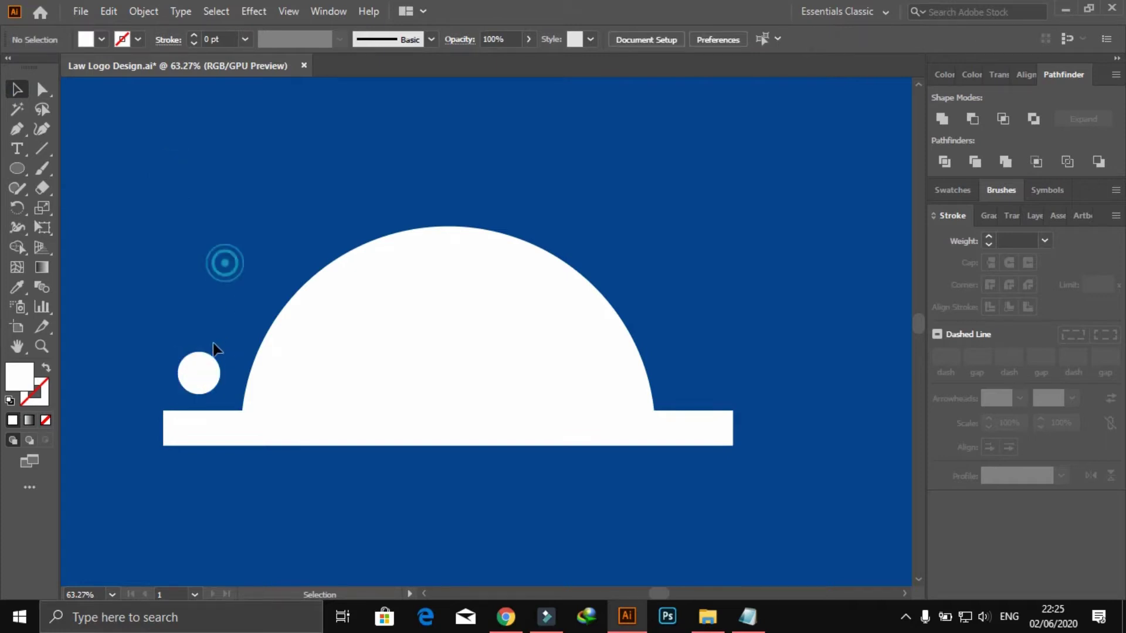
- Zoom in and raise the small circle slightly
{"action": "key", "text": "z"}
{"action": "left_click", "coordinate": [155, 283]}
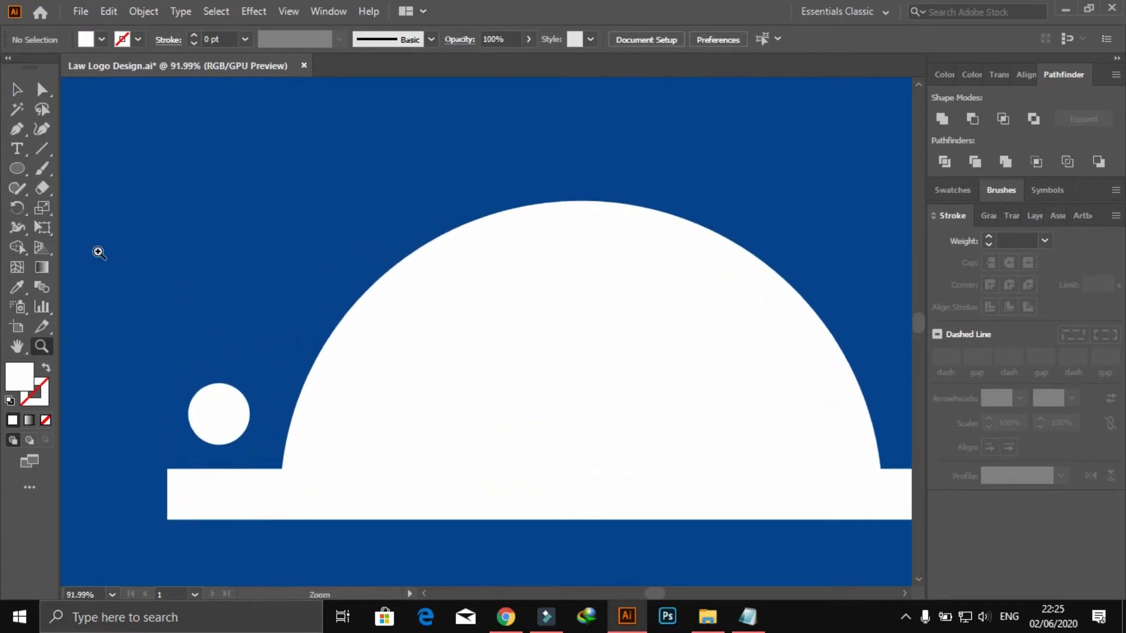
{"action": "left_click", "coordinate": [16, 89]}
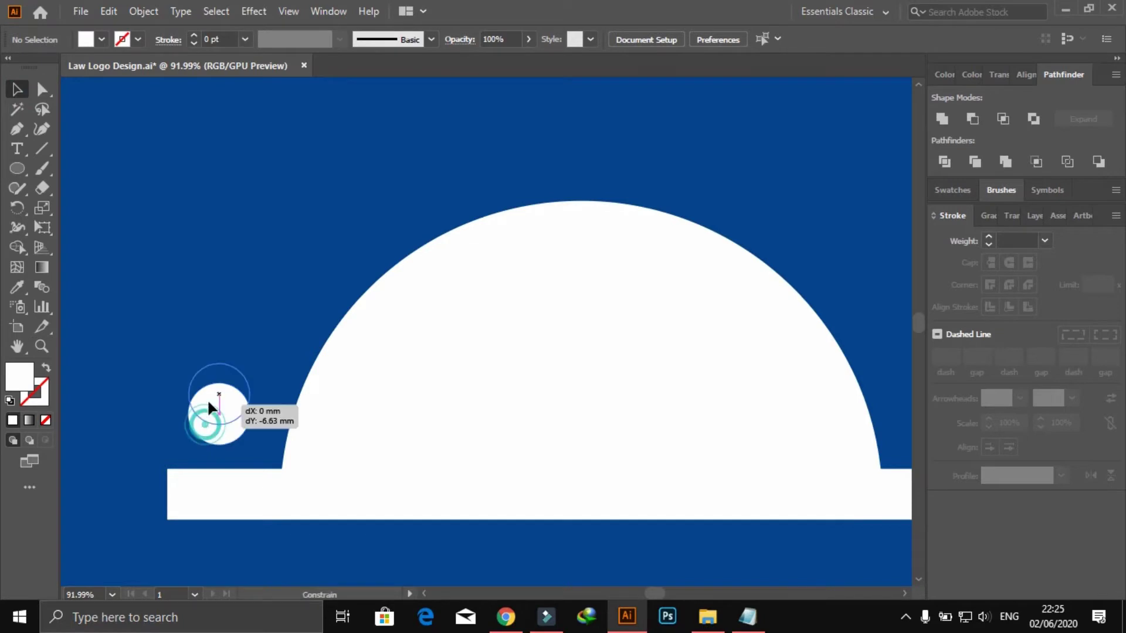
{"action": "left_click_drag", "start_coordinate": [207, 431], "coordinate": [207, 400]}
{"action": "left_click", "coordinate": [182, 258]}
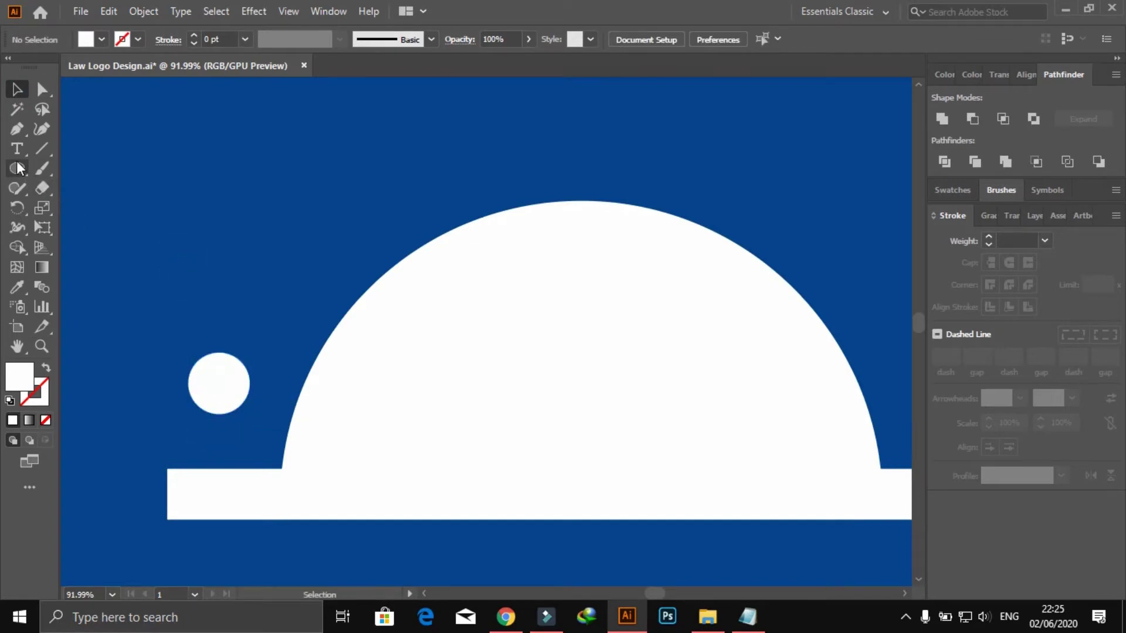
- Draw a narrow stem rectangle and centre it under the small circle
{"action": "left_click_drag", "start_coordinate": [20, 169], "coordinate": [62, 169]}
{"action": "left_click_drag", "start_coordinate": [214, 408], "coordinate": [232, 494]}
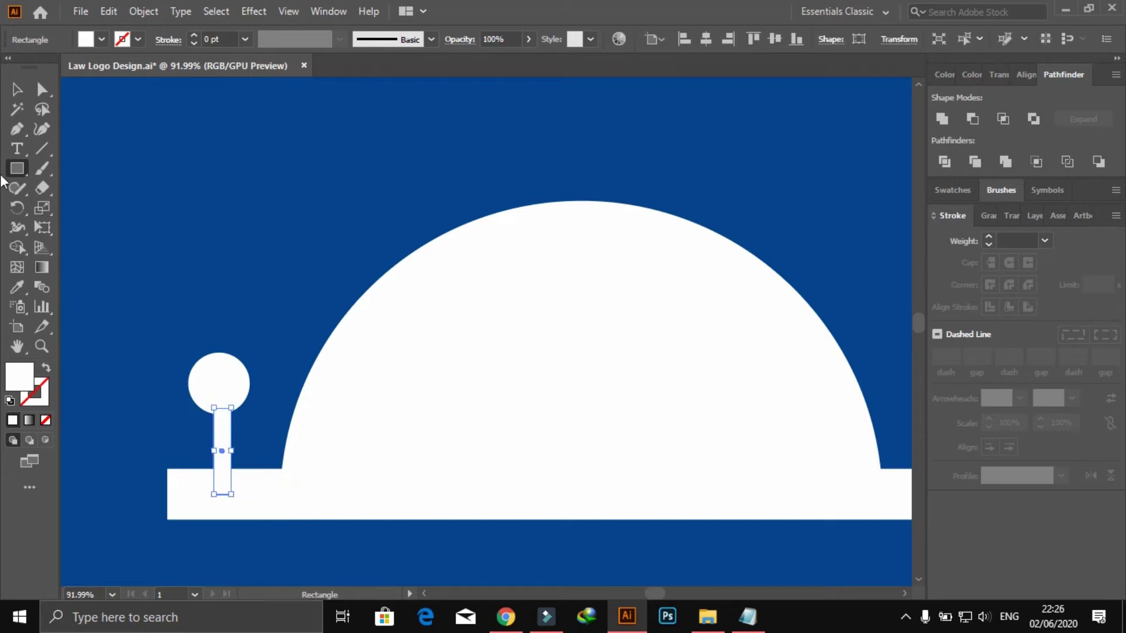
{"action": "left_click", "coordinate": [16, 89]}
{"action": "left_click", "coordinate": [237, 384], "text": "shift"}
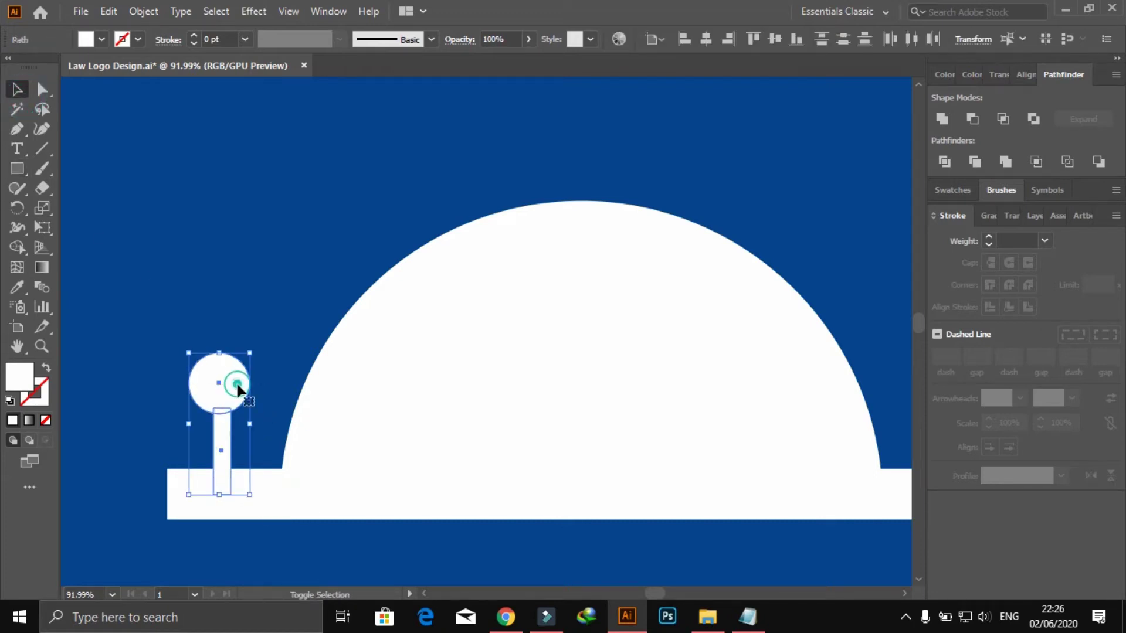
{"action": "left_click", "coordinate": [237, 385]}
{"action": "left_click", "coordinate": [706, 39]}
- Group circle and stem into a post and copy it right of the dome
{"action": "left_click", "coordinate": [317, 190]}
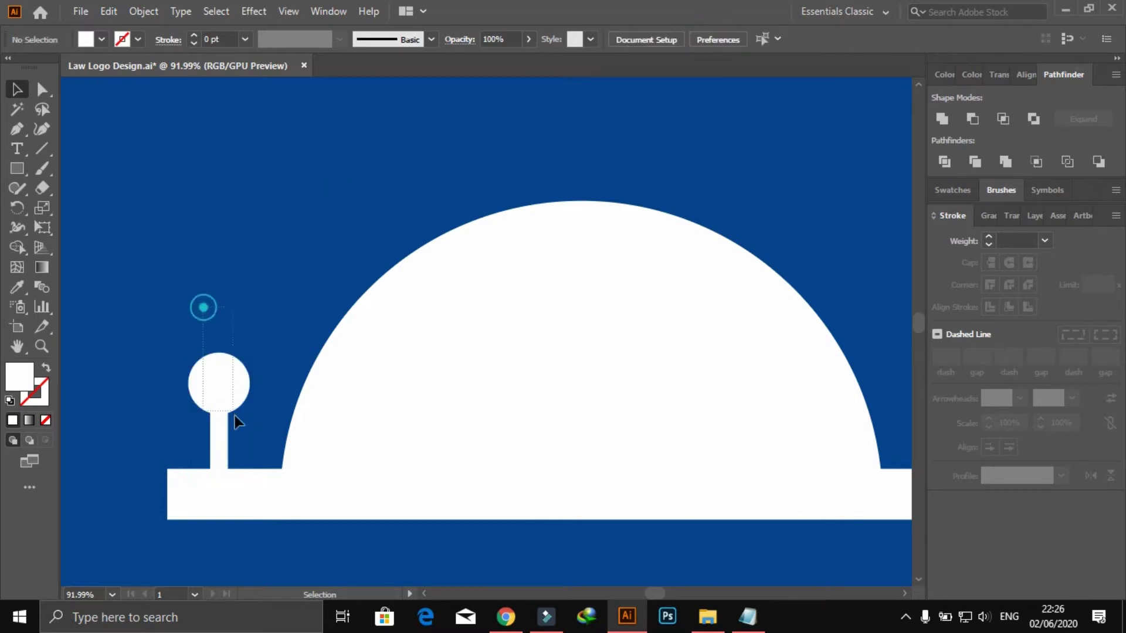
{"action": "key", "text": "ctrl+z"}
{"action": "key", "text": "ctrl+g"}
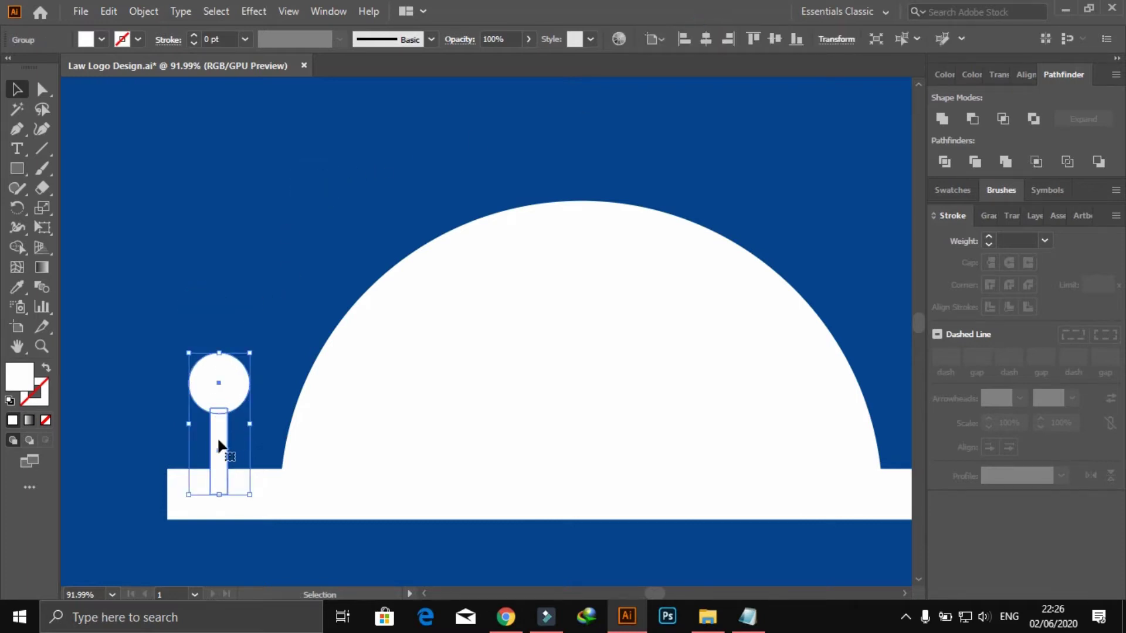
{"action": "left_click_drag", "start_coordinate": [228, 446], "coordinate": [912, 449]}
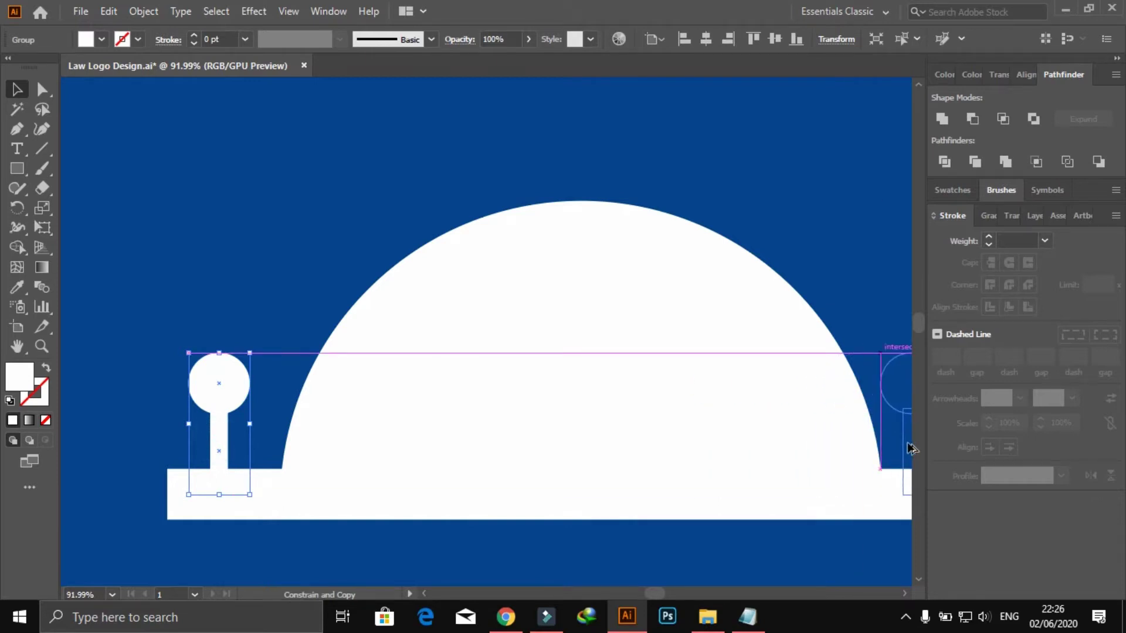
{"action": "left_click_drag", "start_coordinate": [909, 449], "coordinate": [889, 435]}
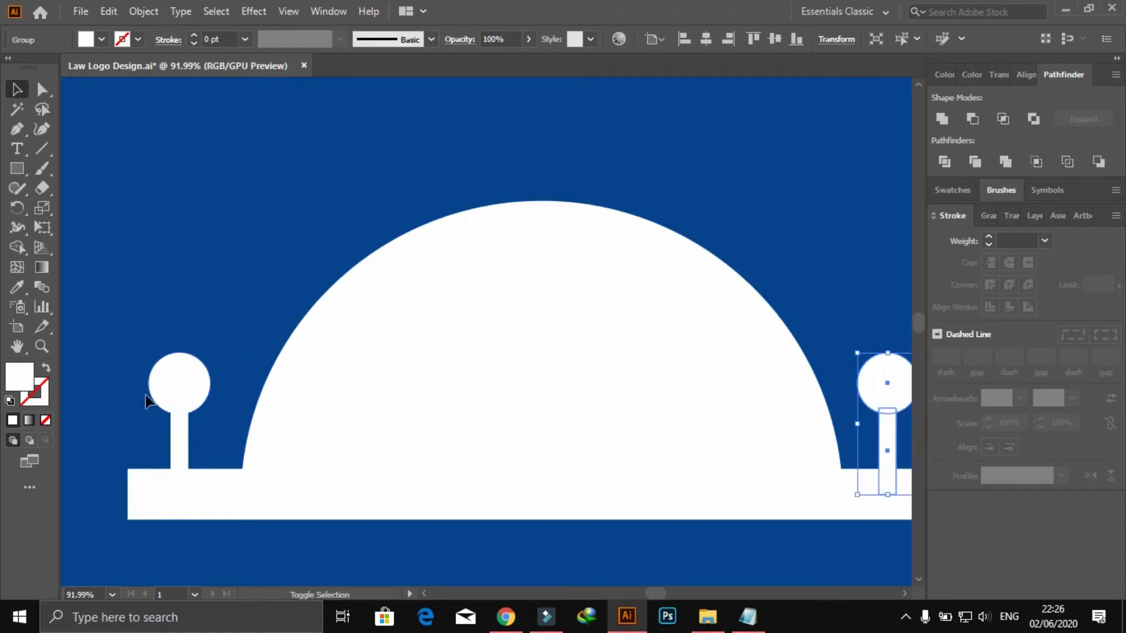
- Centre the two posts horizontally over the base bar
{"action": "left_click", "coordinate": [170, 388], "text": "shift"}
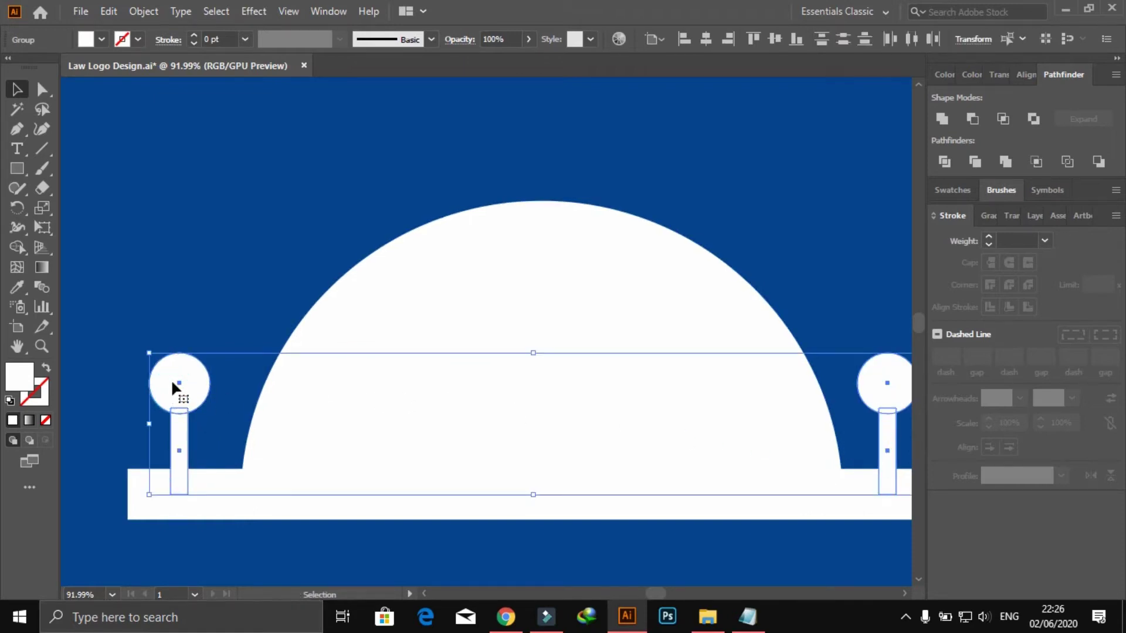
{"action": "left_click", "coordinate": [220, 487], "text": "shift"}
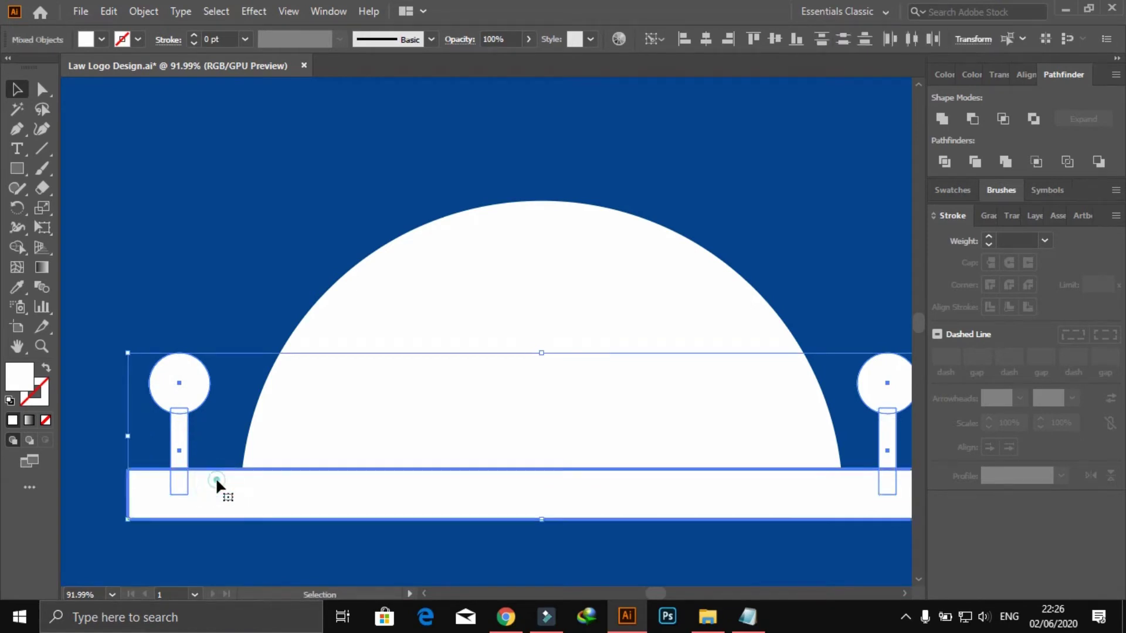
{"action": "left_click", "coordinate": [713, 43]}
{"action": "left_click", "coordinate": [709, 163]}
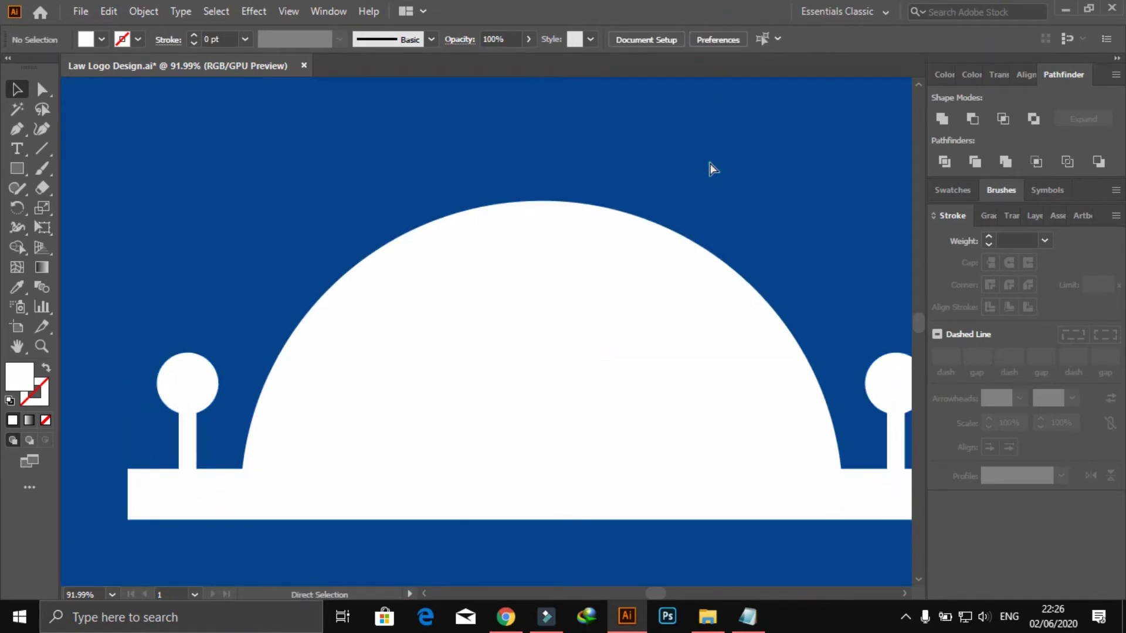
- Fit the artboard in view, then zoom in on the building icon
{"action": "key", "text": "ctrl+0"}
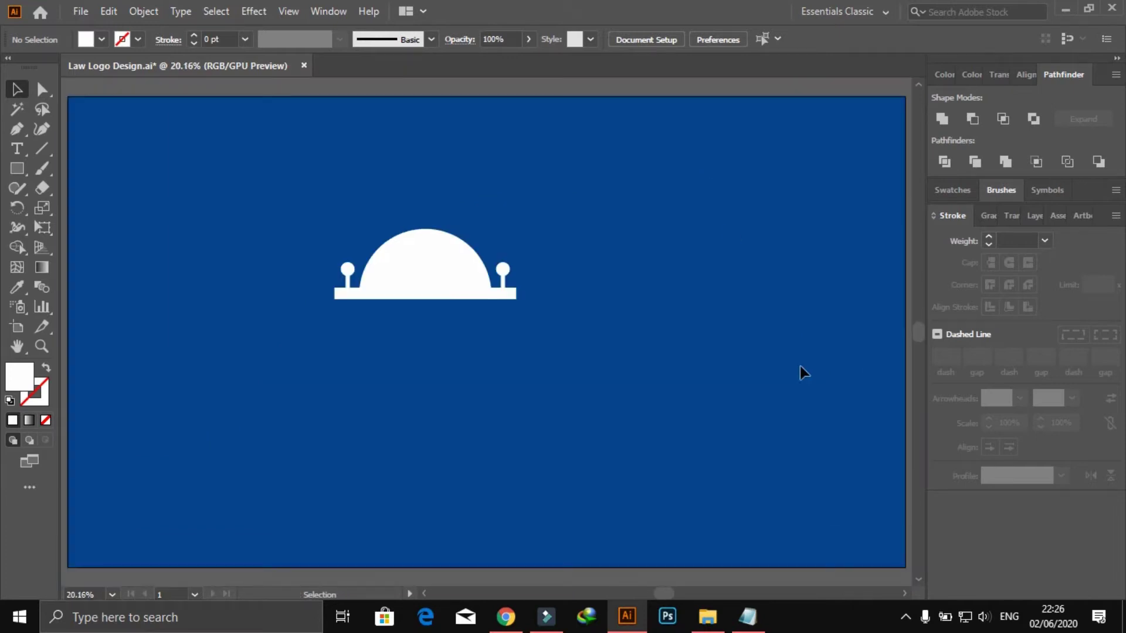
{"action": "key", "text": "z"}
{"action": "left_click_drag", "start_coordinate": [281, 204], "coordinate": [486, 314]}
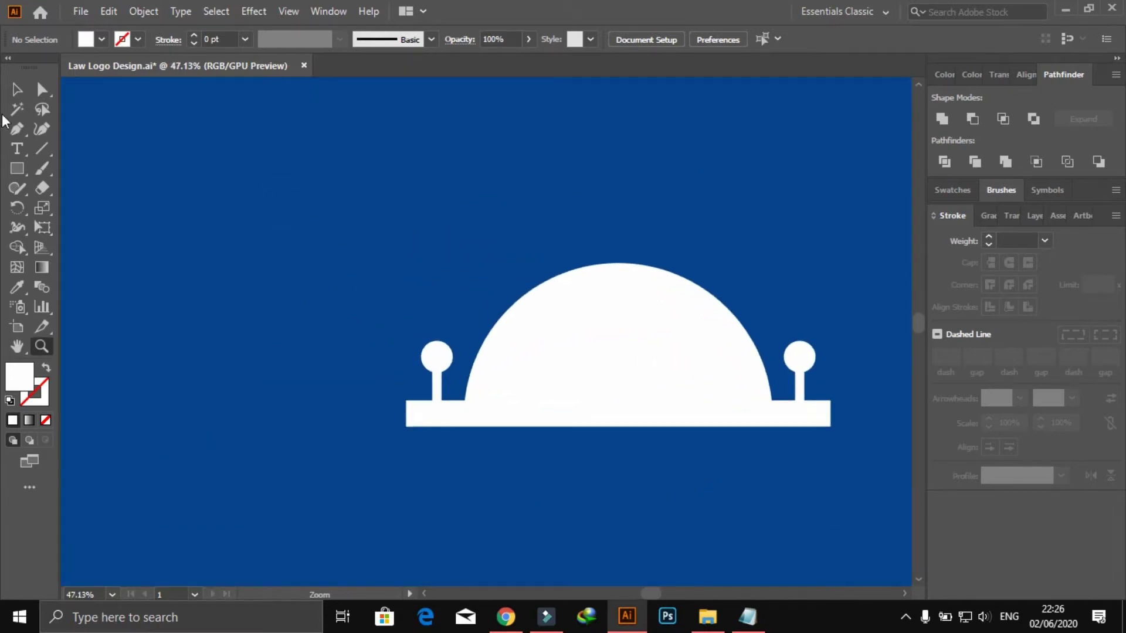
- Zoom in on the logo and select the base bar's top corner points
{"action": "left_click", "coordinate": [16, 89]}
{"action": "left_click", "coordinate": [439, 420]}
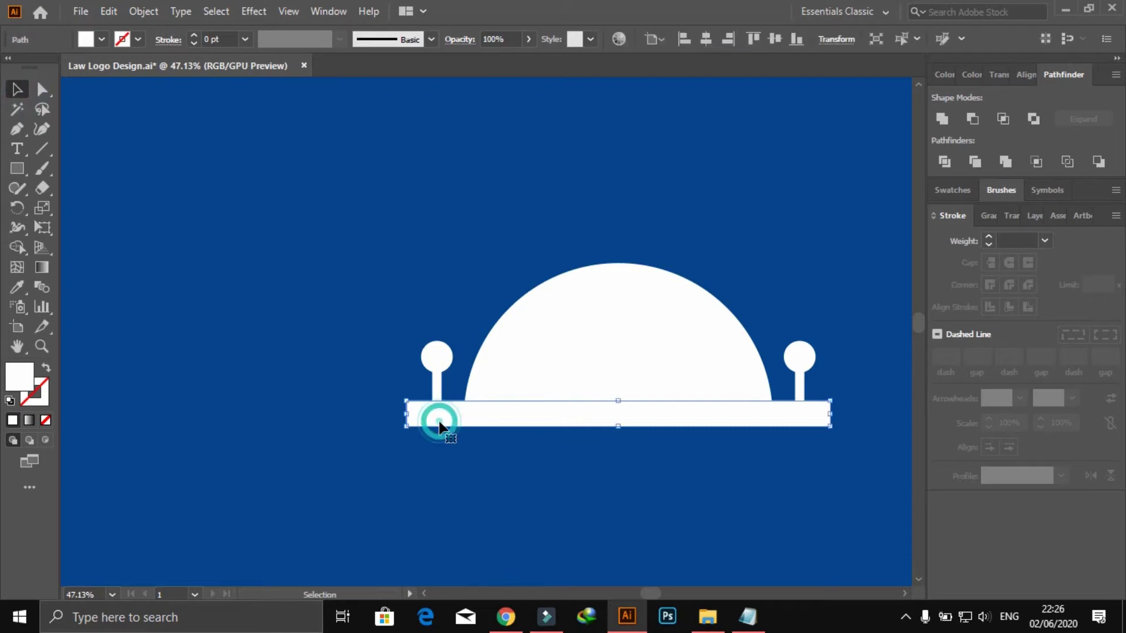
{"action": "key", "text": "z"}
{"action": "left_click_drag", "start_coordinate": [379, 335], "coordinate": [425, 367]}
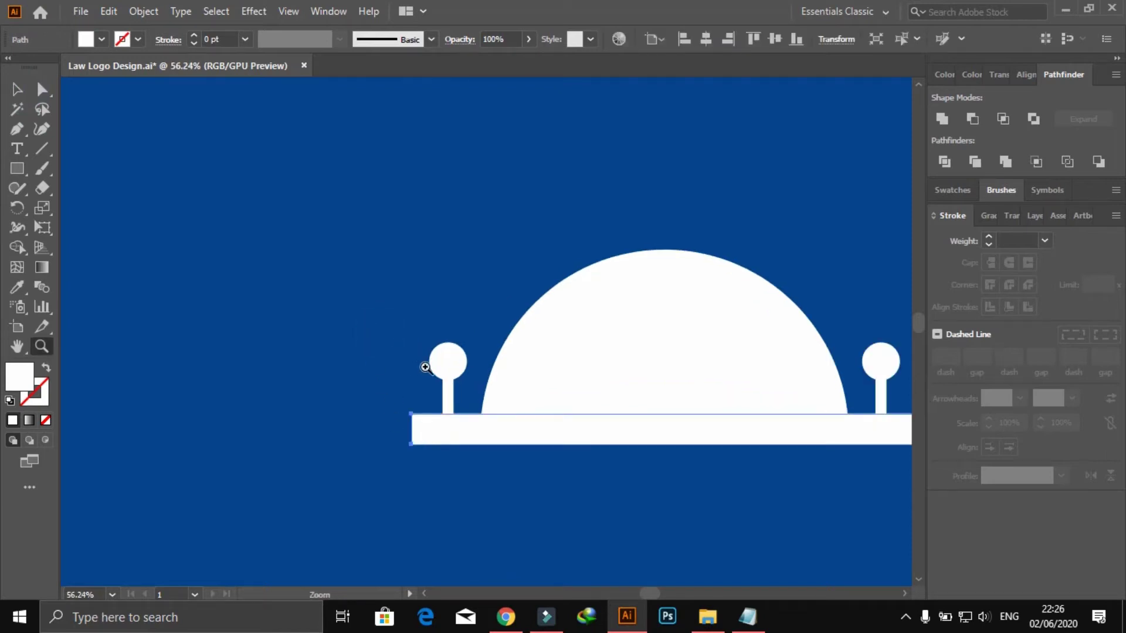
{"action": "left_click_drag", "start_coordinate": [454, 289], "coordinate": [320, 271]}
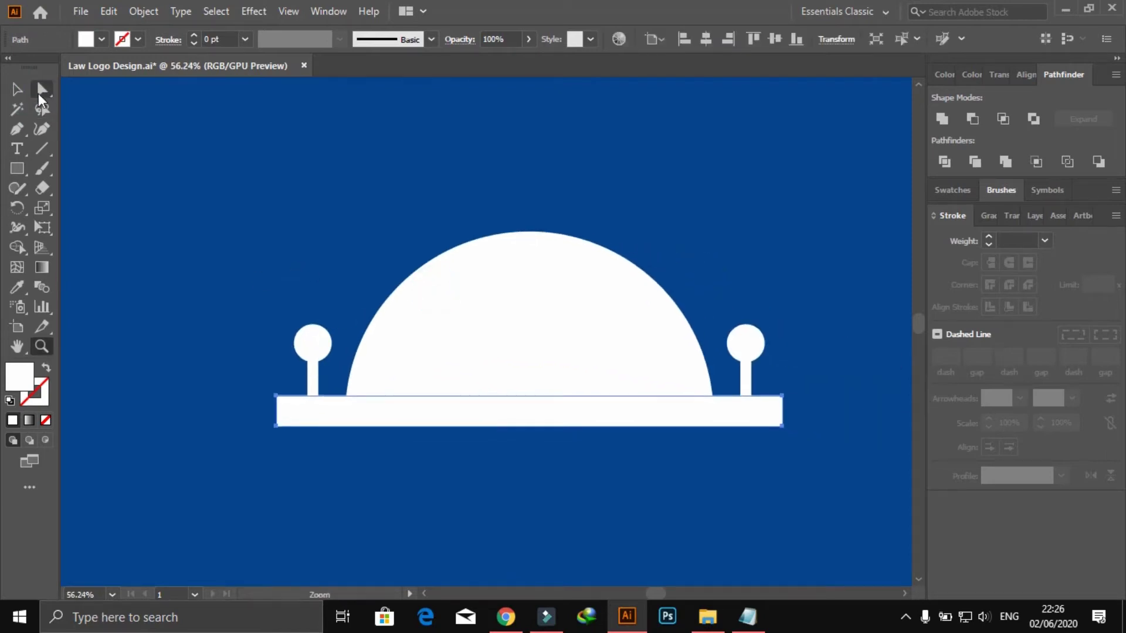
{"action": "left_click", "coordinate": [40, 91]}
{"action": "left_click_drag", "start_coordinate": [253, 378], "coordinate": [290, 411]}
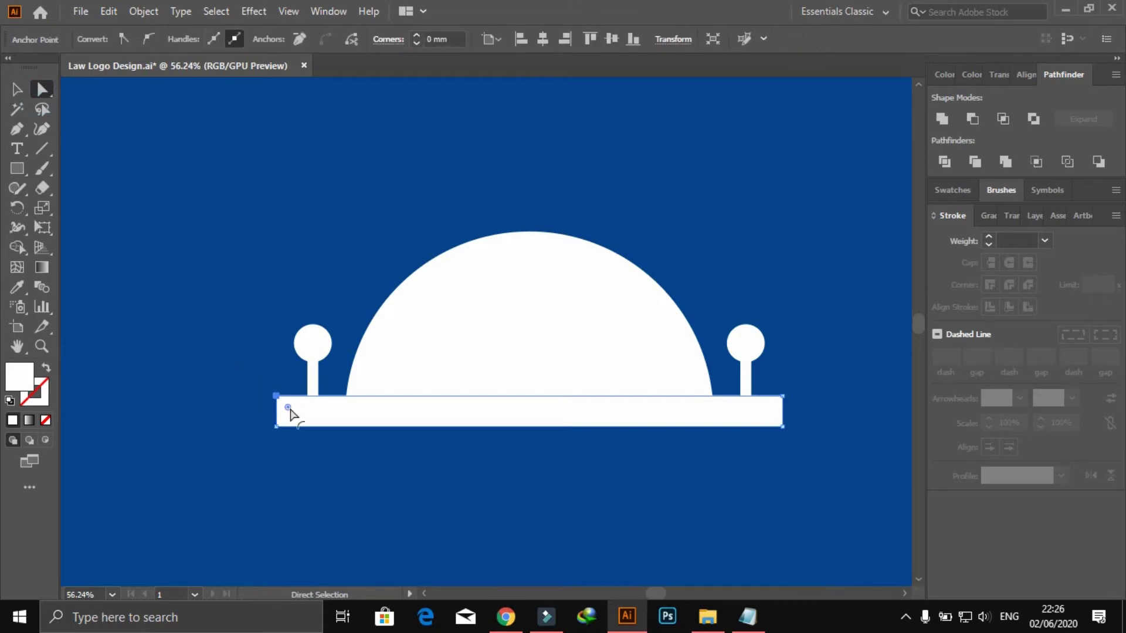
{"action": "mouse_move", "coordinate": [797, 386]}
{"action": "left_mouse_down"}
{"action": "mouse_move", "coordinate": [772, 414]}
{"action": "mouse_move", "coordinate": [691, 460]}
{"action": "left_mouse_up"}
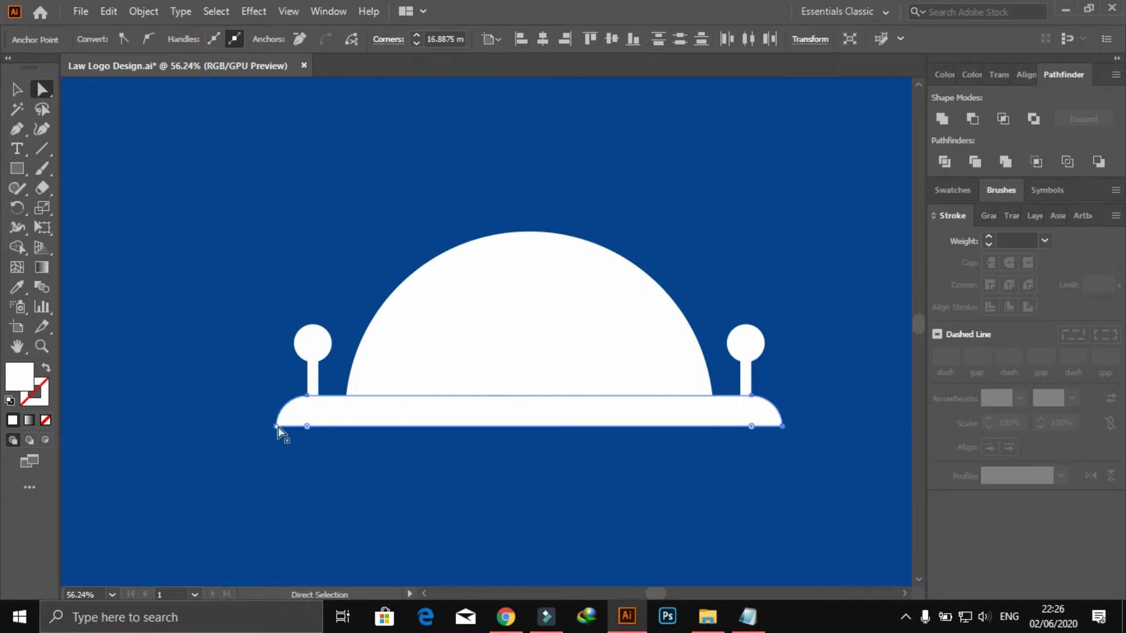
- Duplicate the base bar straight down about 23.5 mm
{"action": "left_click", "coordinate": [17, 90]}
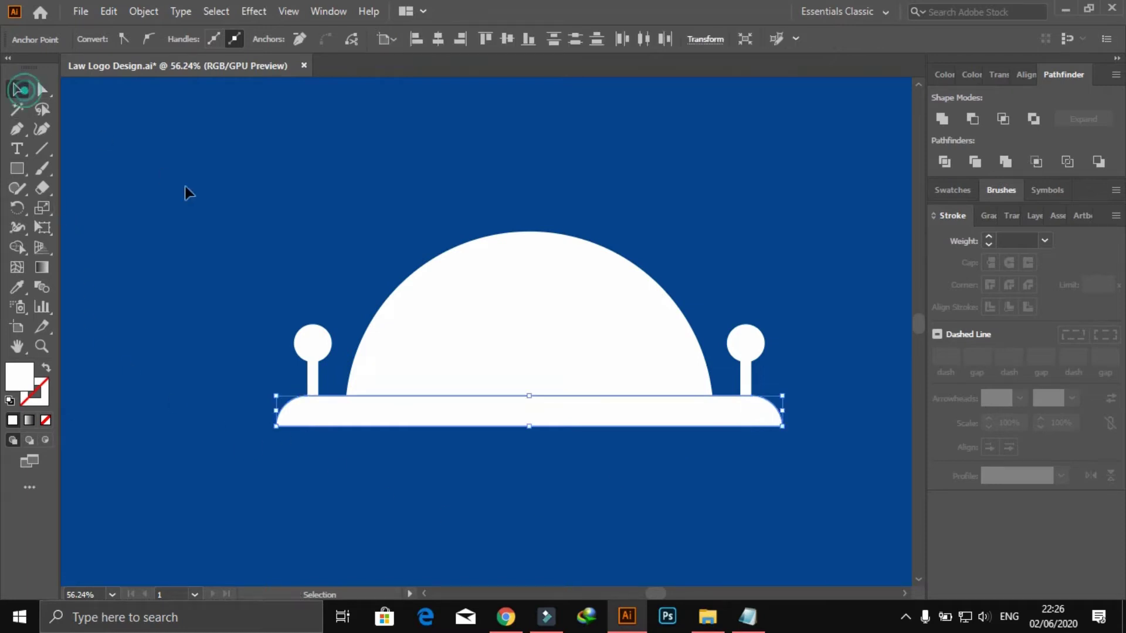
{"action": "left_click", "coordinate": [186, 186]}
{"action": "left_click", "coordinate": [409, 456]}
{"action": "left_click", "coordinate": [420, 421]}
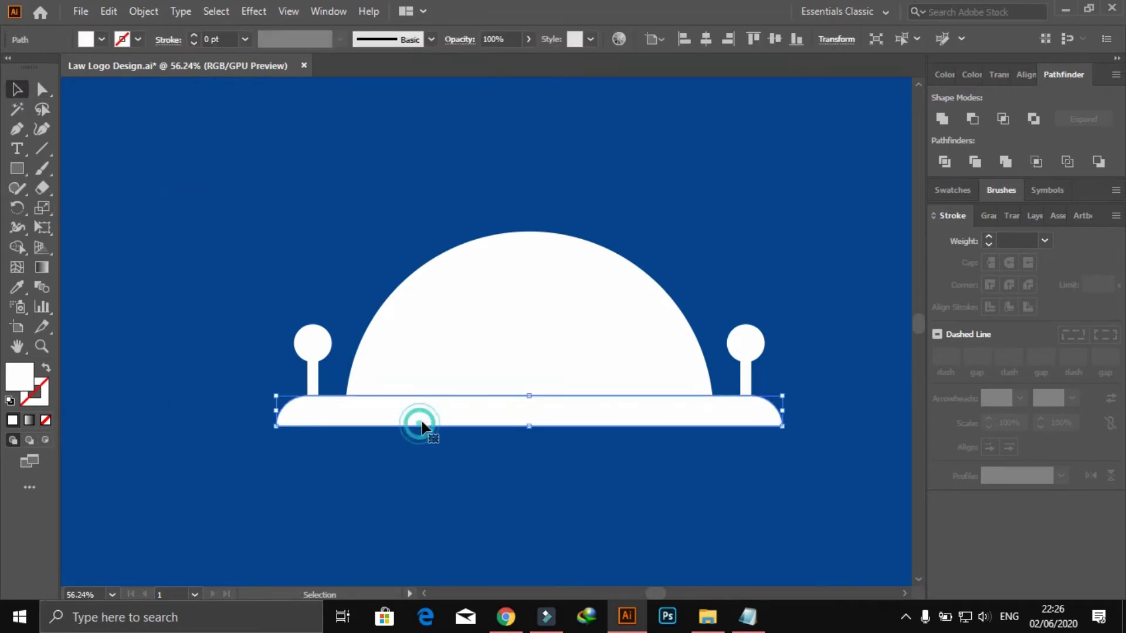
{"action": "left_click", "coordinate": [434, 417]}
{"action": "left_click_drag", "start_coordinate": [434, 421], "coordinate": [443, 467]}
{"action": "left_click", "coordinate": [423, 521]}
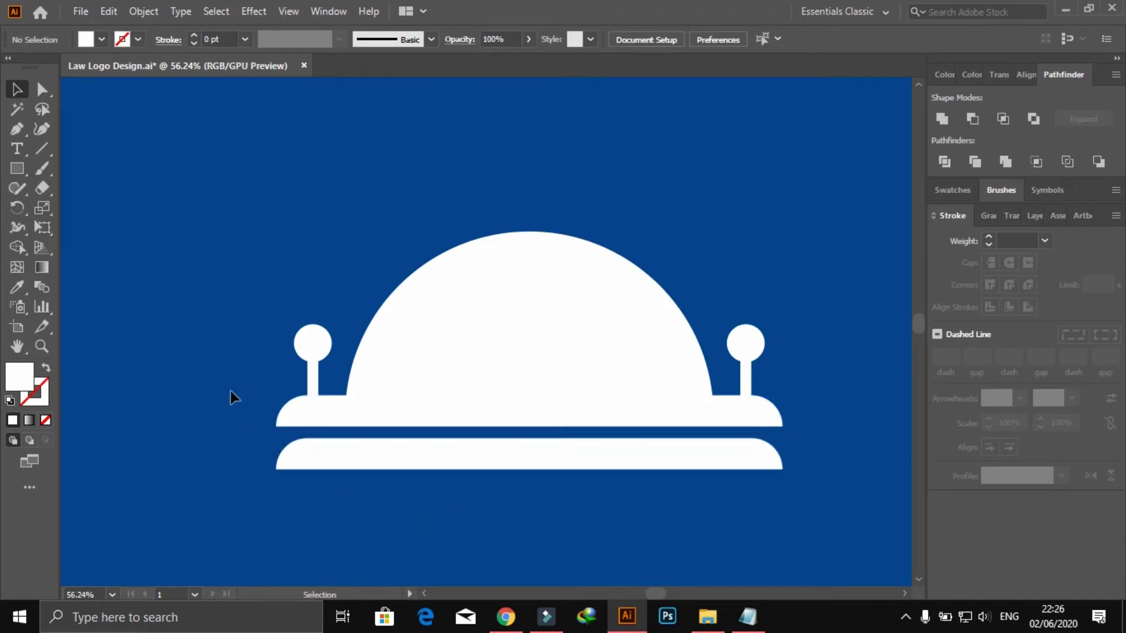
- Inspect the lower copy's bottom corner points, then delete that copy
{"action": "left_click", "coordinate": [302, 462]}
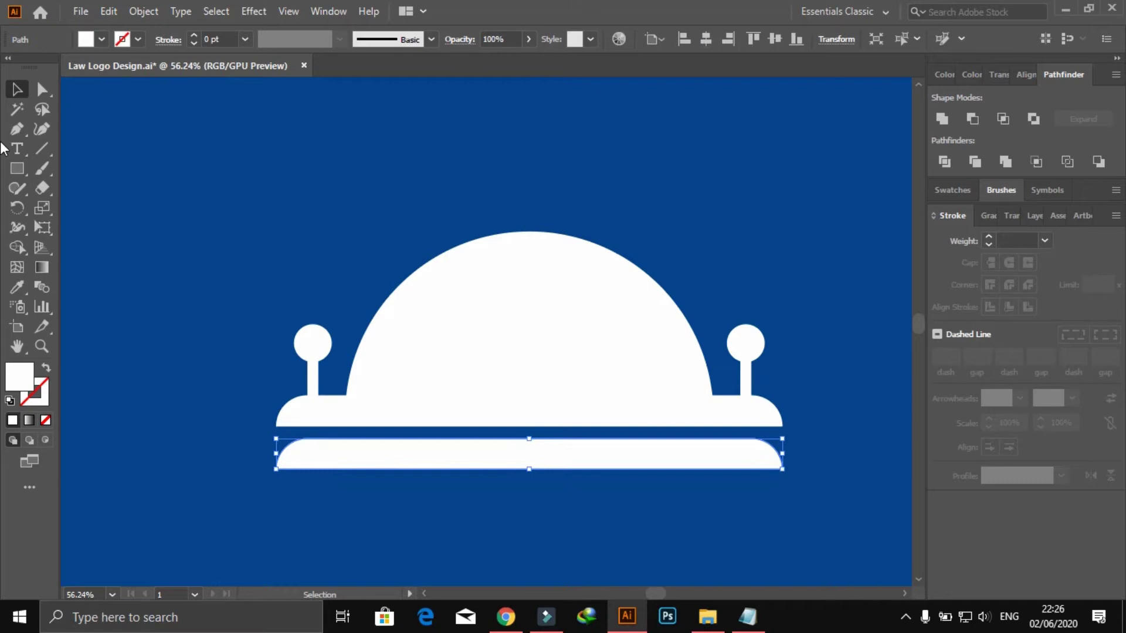
{"action": "left_click", "coordinate": [39, 94]}
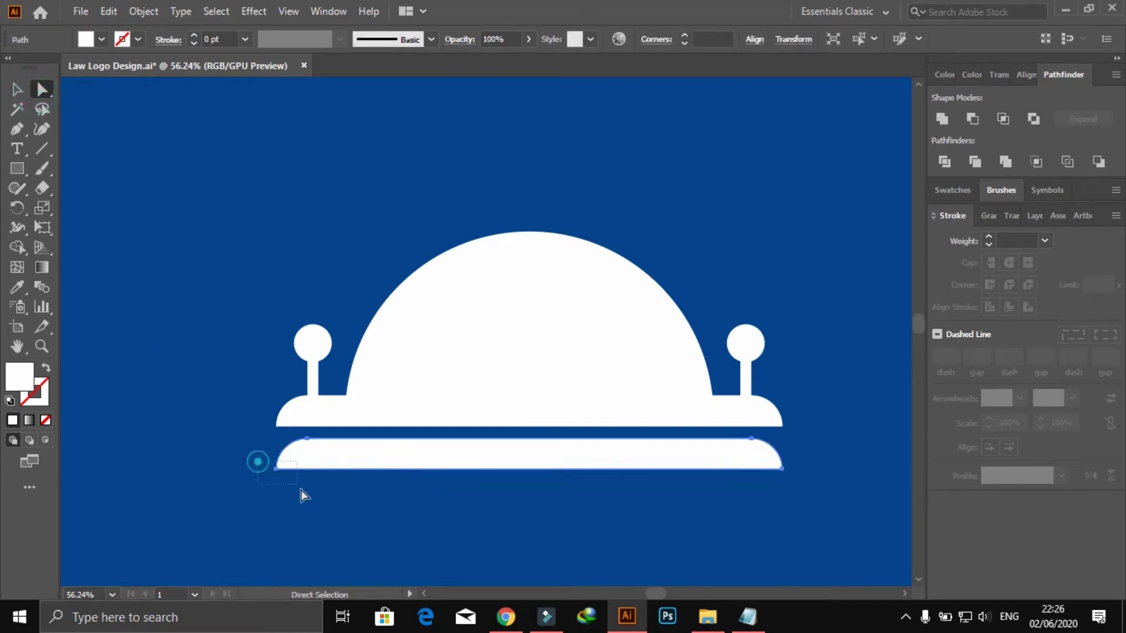
{"action": "left_click_drag", "start_coordinate": [249, 449], "coordinate": [301, 491]}
{"action": "mouse_move", "coordinate": [786, 476]}
{"action": "left_mouse_down"}
{"action": "mouse_move", "coordinate": [799, 463]}
{"action": "mouse_move", "coordinate": [773, 473]}
{"action": "left_mouse_up"}
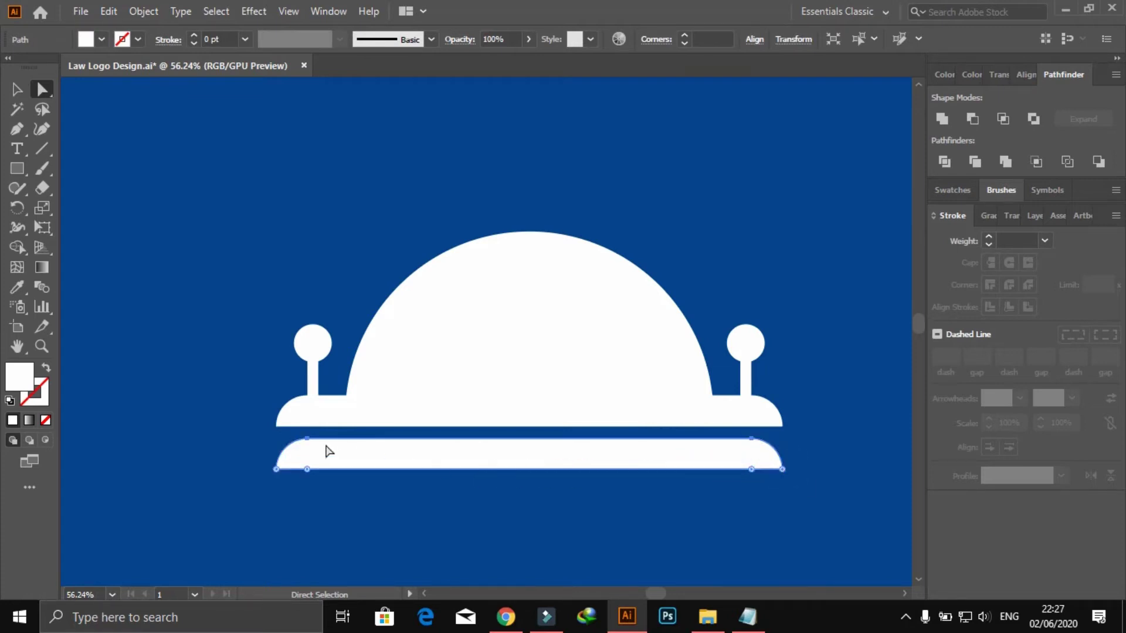
{"action": "left_click", "coordinate": [17, 90]}
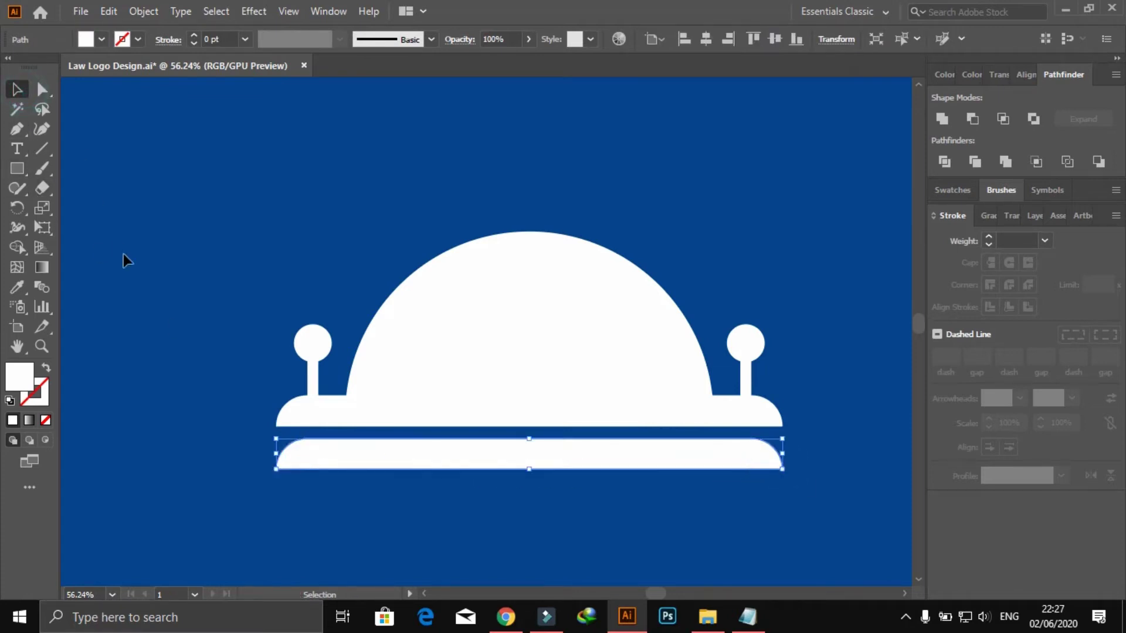
{"action": "key", "text": "Delete"}
- Duplicate the base bar straight down again and narrow the lower copy
{"action": "left_click", "coordinate": [286, 431]}
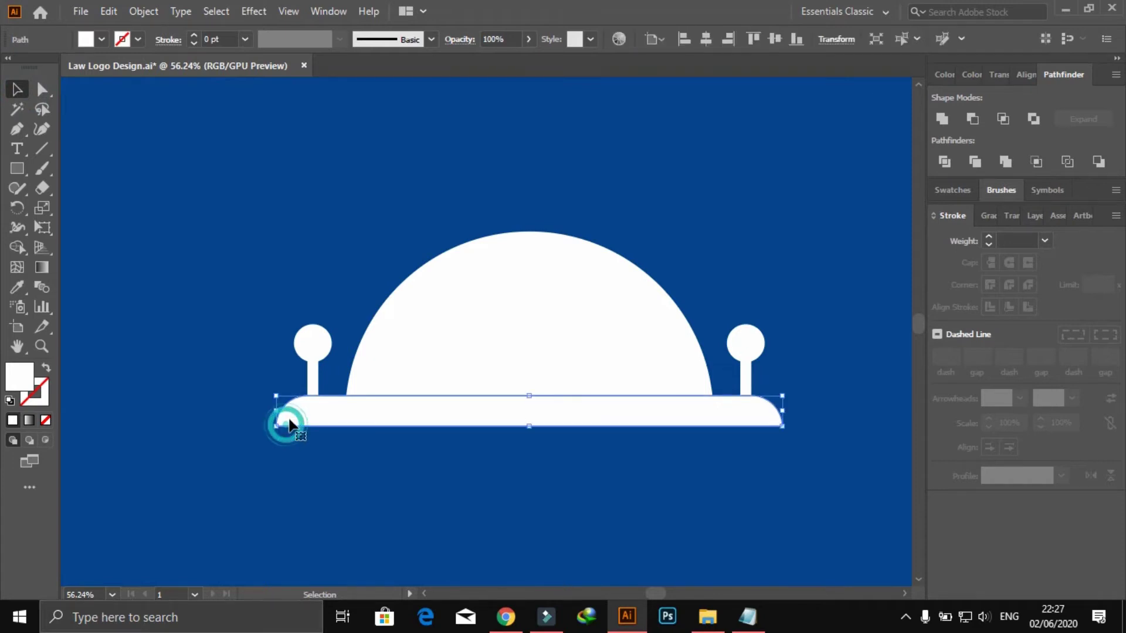
{"action": "mouse_move", "coordinate": [290, 427]}
{"action": "left_mouse_down"}
{"action": "mouse_move", "coordinate": [292, 458]}
{"action": "mouse_move", "coordinate": [303, 452]}
{"action": "left_mouse_up"}
{"action": "left_click", "coordinate": [178, 453]}
{"action": "left_click", "coordinate": [290, 458]}
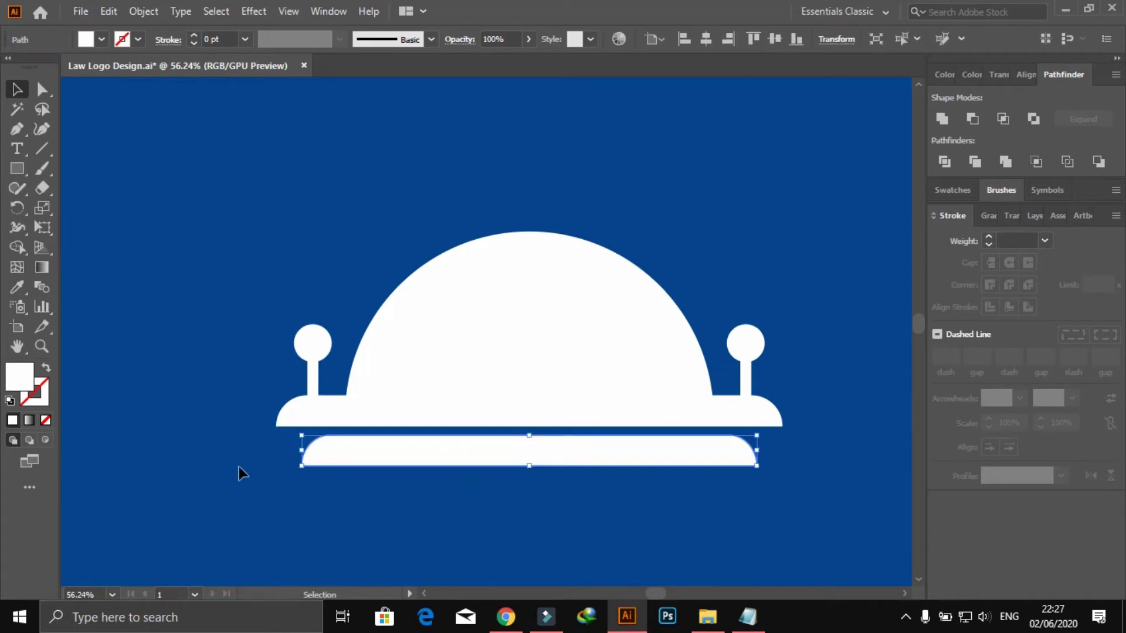
{"action": "left_click", "coordinate": [229, 456]}
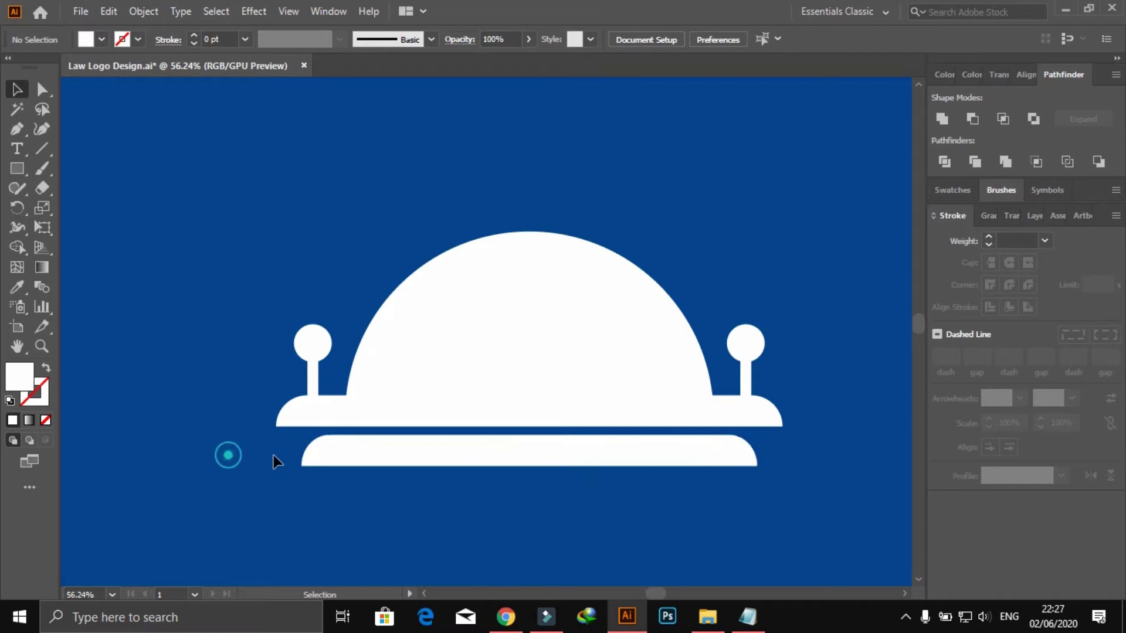
{"action": "left_click", "coordinate": [314, 444]}
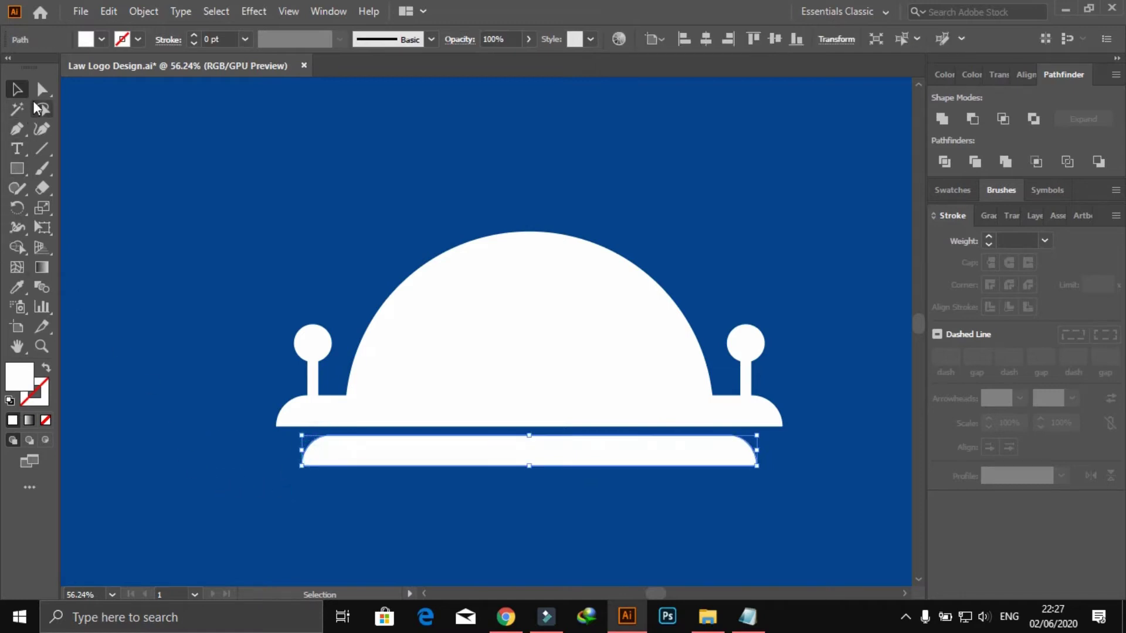
- Inspect the lower bar's top-left corner anchor, then deselect it
{"action": "left_click", "coordinate": [42, 89]}
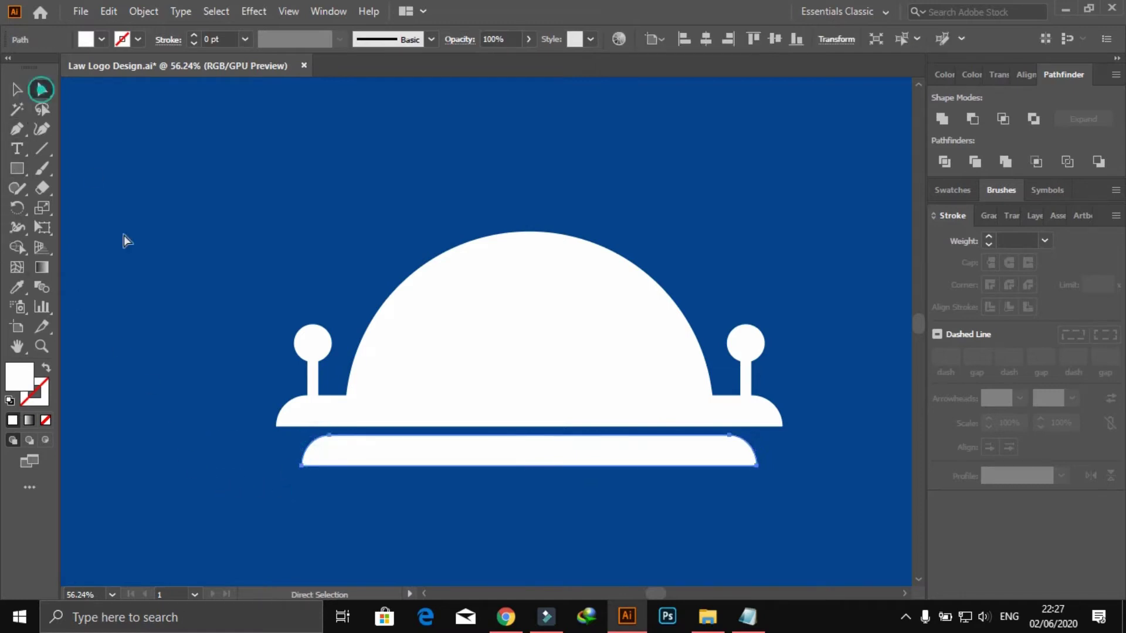
{"action": "left_click", "coordinate": [329, 436]}
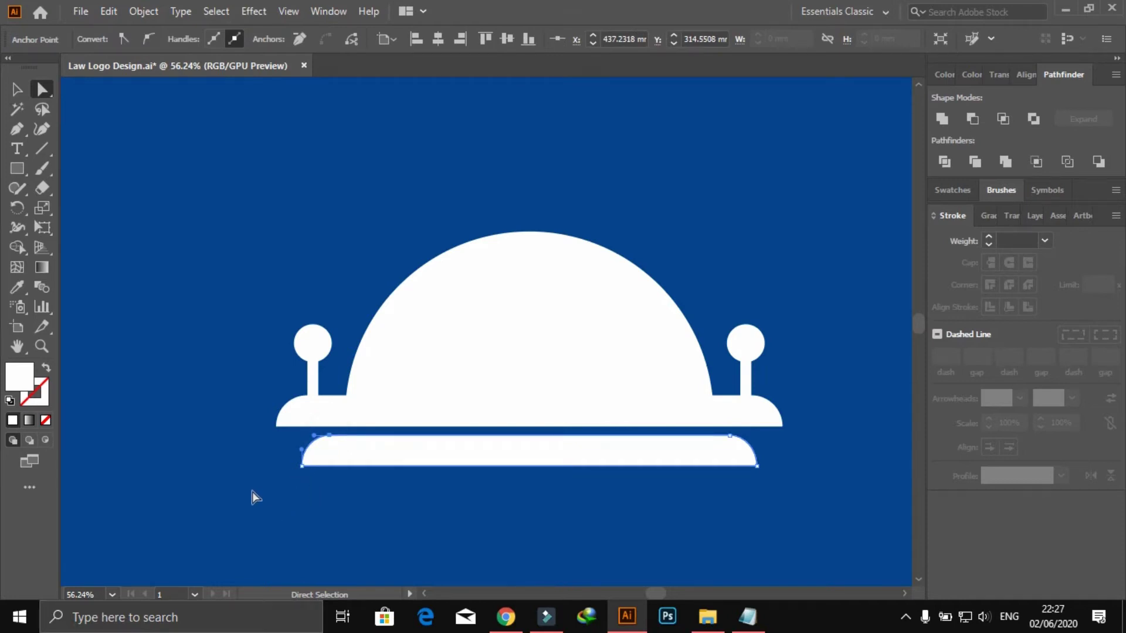
{"action": "key", "text": "v"}
{"action": "left_click", "coordinate": [206, 352]}
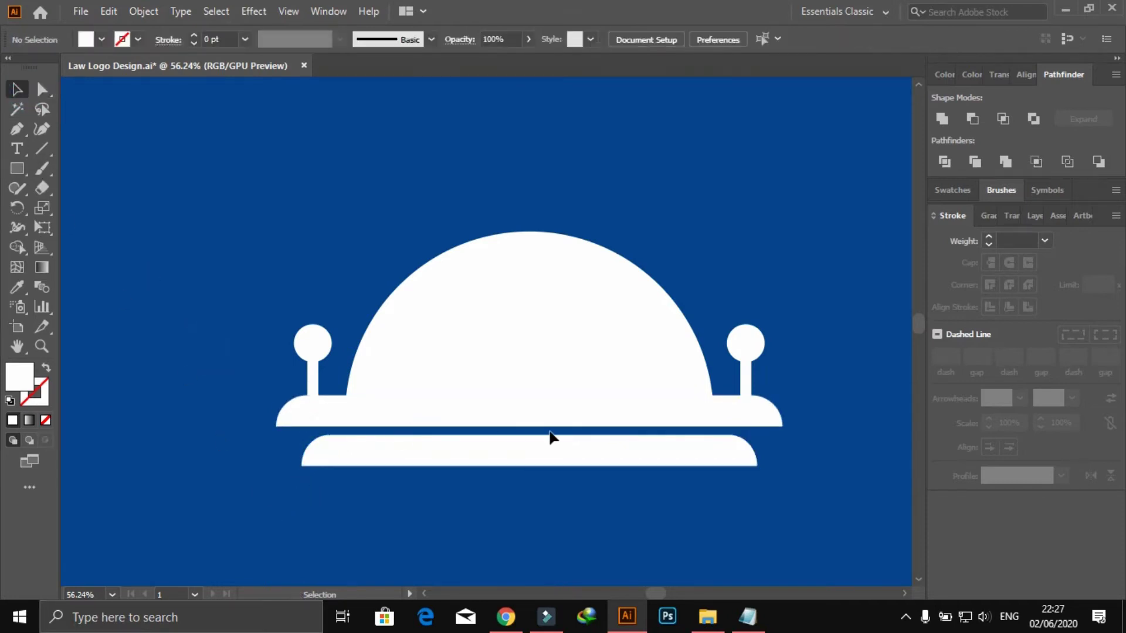
- Draw a small white rectangle, rotate it upright, and align its left edge with the dome
{"action": "left_click_drag", "start_coordinate": [598, 479], "coordinate": [562, 286]}
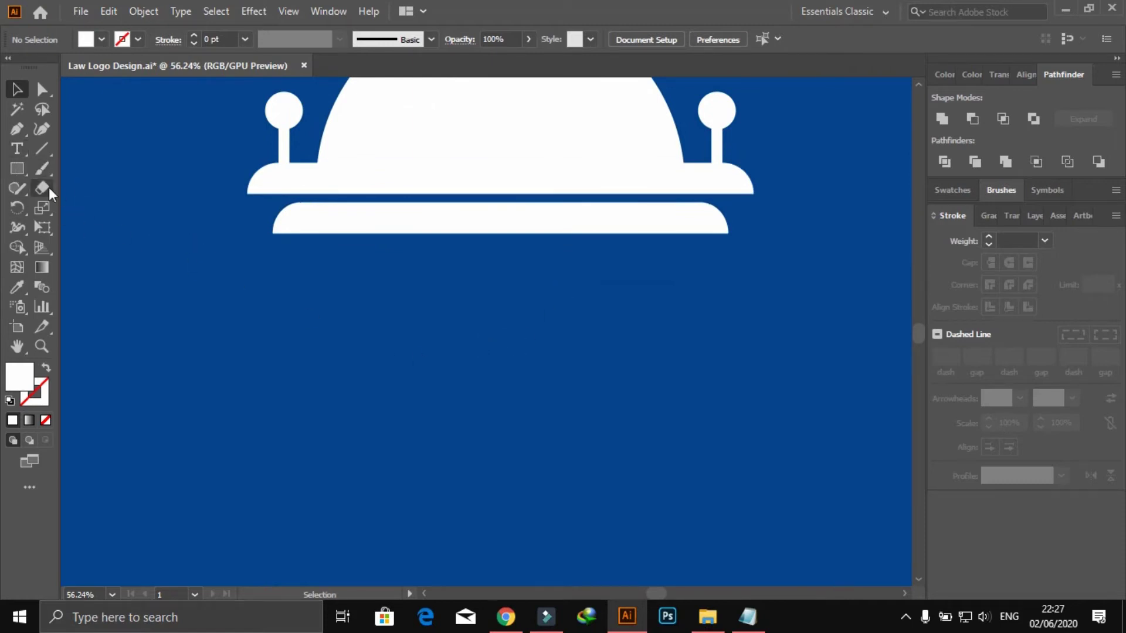
{"action": "left_click", "coordinate": [19, 170]}
{"action": "left_click_drag", "start_coordinate": [335, 203], "coordinate": [388, 233]}
{"action": "left_click", "coordinate": [16, 89]}
{"action": "left_click_drag", "start_coordinate": [395, 239], "coordinate": [326, 273]}
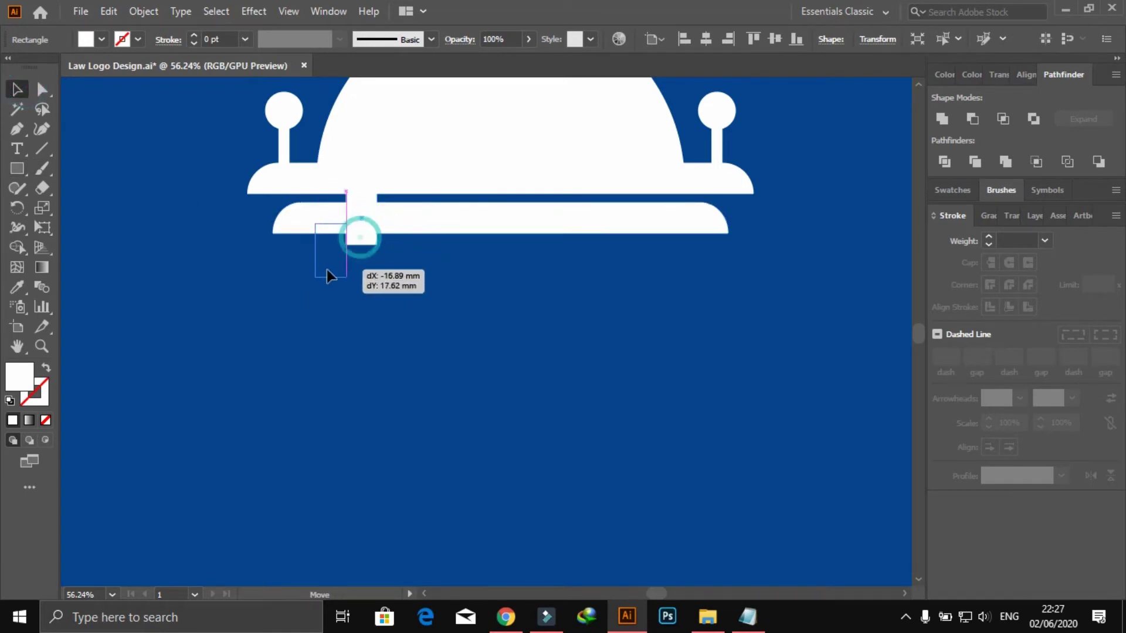
{"action": "left_click", "coordinate": [345, 147], "text": "shift"}
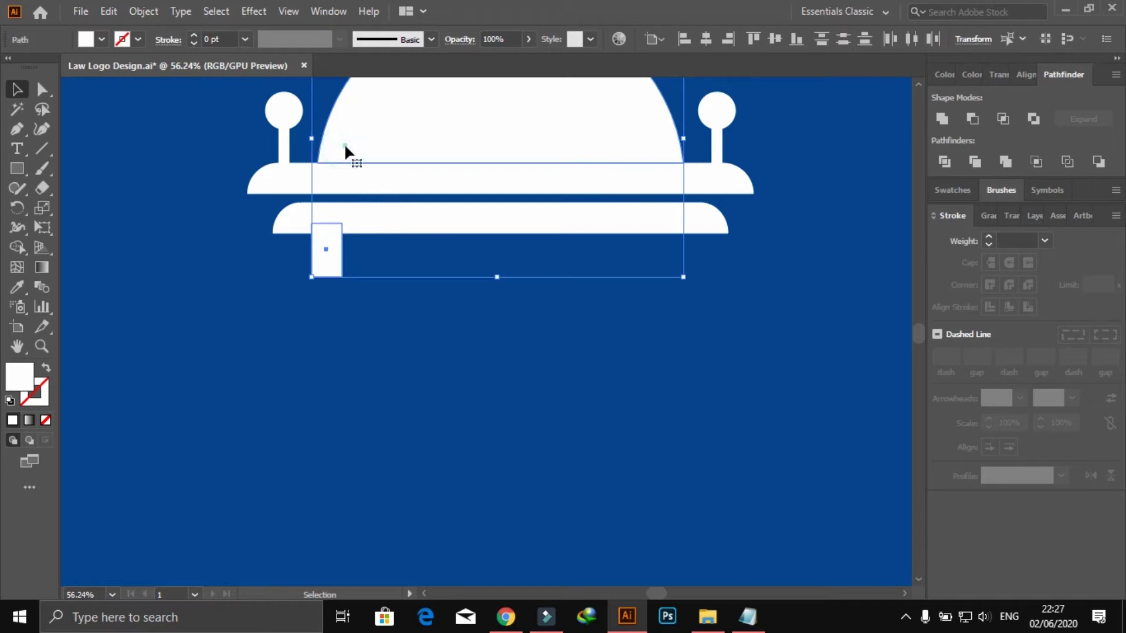
{"action": "left_click", "coordinate": [684, 40]}
- Stretch the rectangle down into a tall column and widen it slightly
{"action": "left_click", "coordinate": [439, 384]}
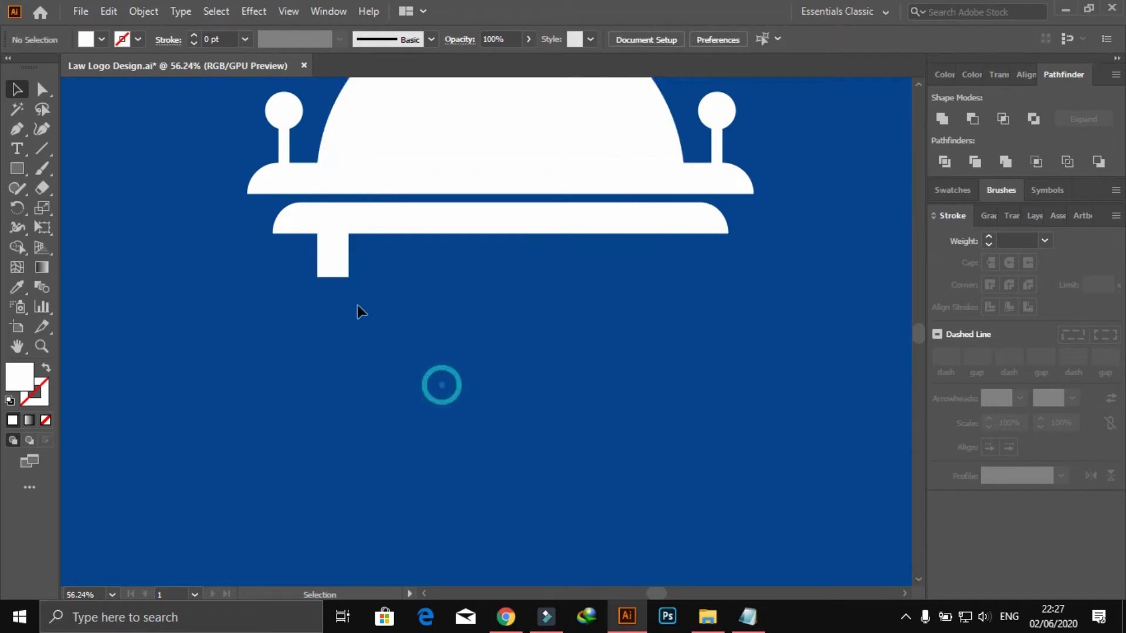
{"action": "left_click", "coordinate": [328, 255]}
{"action": "left_click_drag", "start_coordinate": [337, 278], "coordinate": [369, 558]}
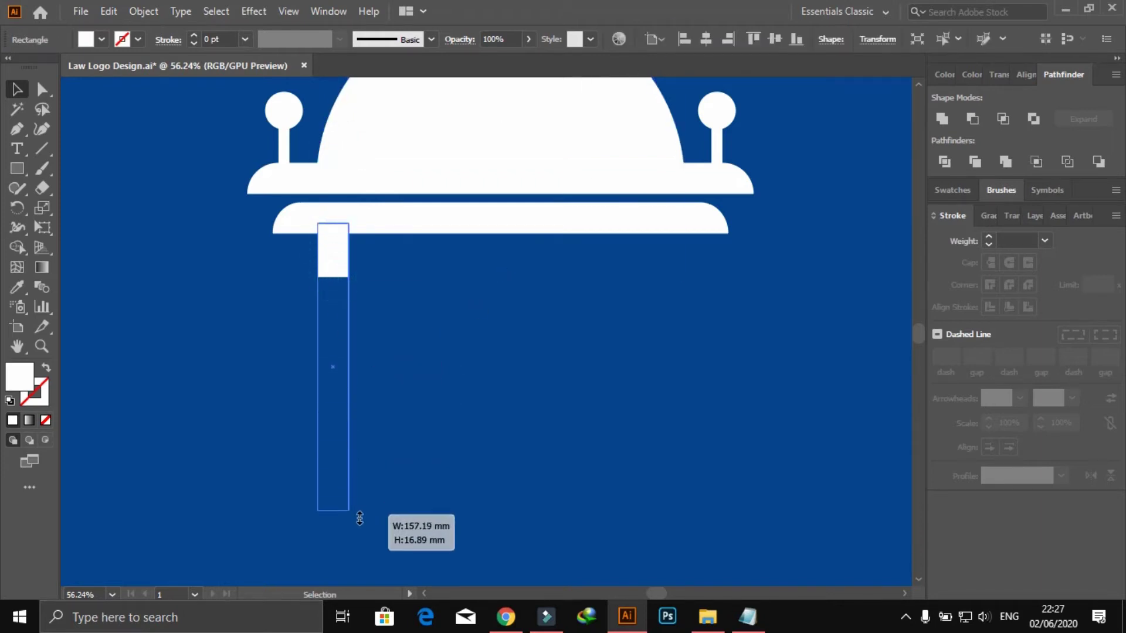
{"action": "left_click", "coordinate": [450, 457]}
{"action": "key", "text": "ctrl+minus"}
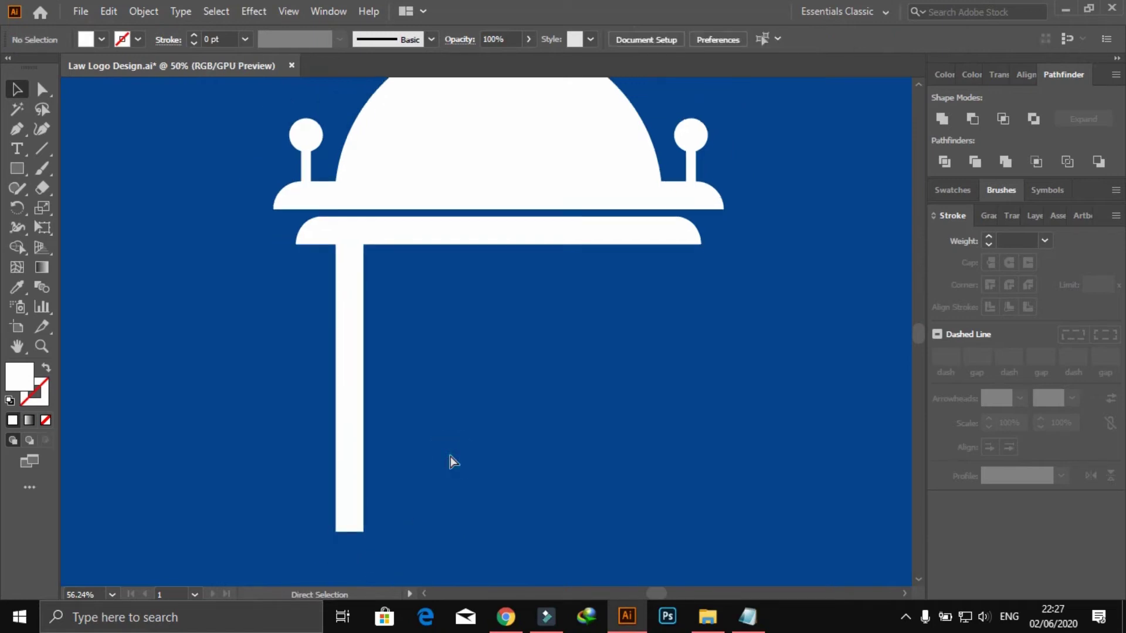
{"action": "key", "text": "ctrl+minus"}
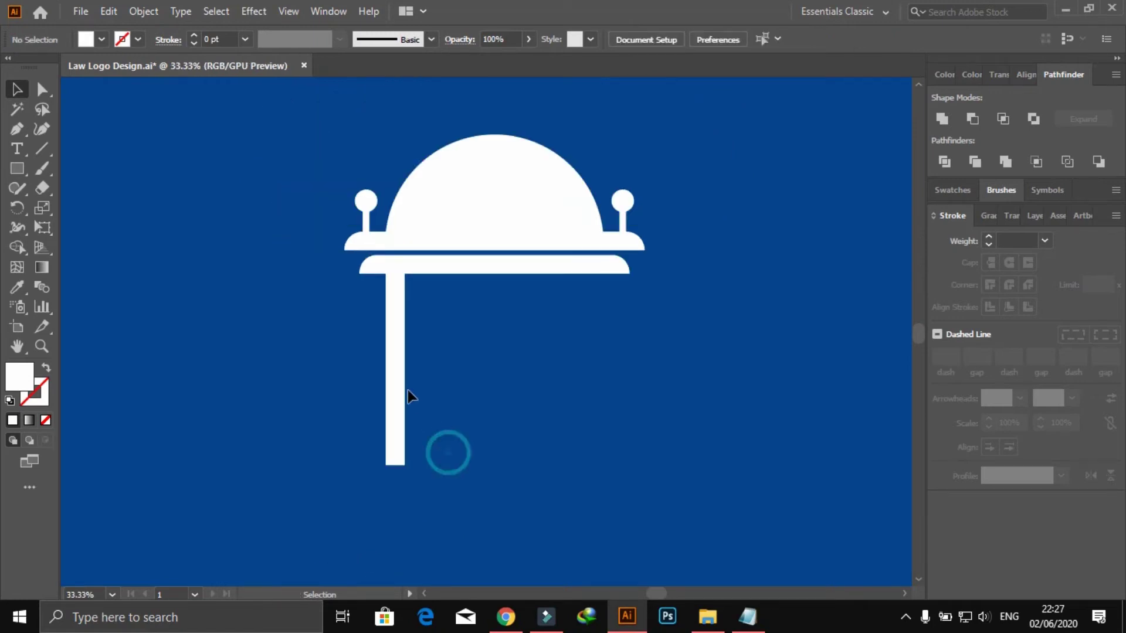
{"action": "left_click", "coordinate": [397, 384]}
{"action": "left_click_drag", "start_coordinate": [407, 366], "coordinate": [414, 367]}
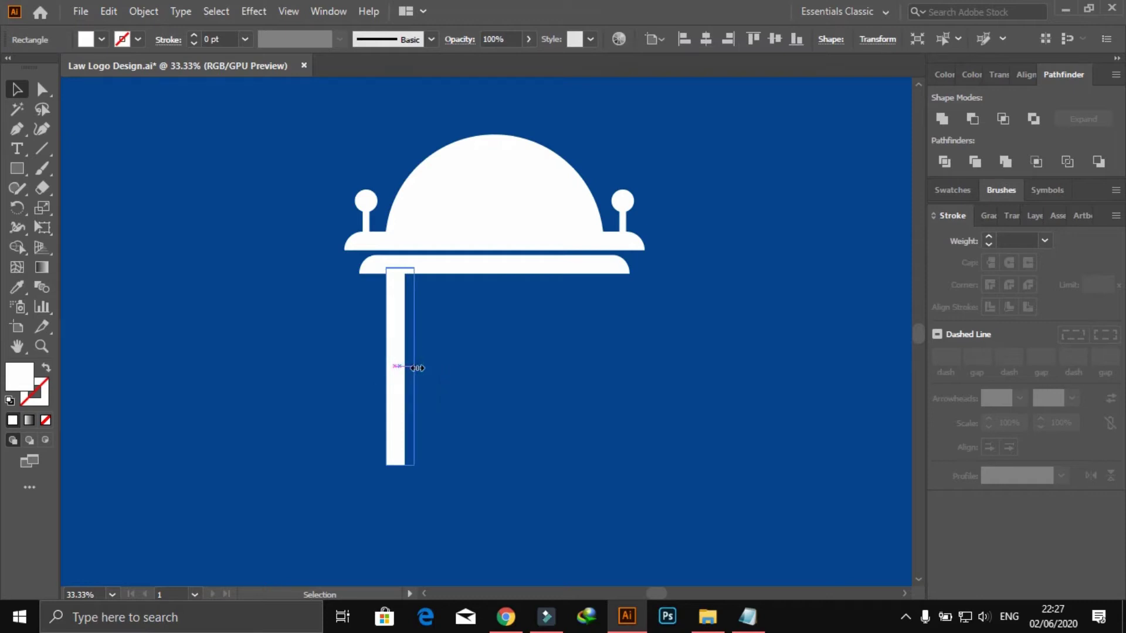
- Duplicate the column rightward with Alt+Shift-drag and Ctrl+D twice for four evenly spaced columns
{"action": "left_click", "coordinate": [477, 402]}
{"action": "left_click_drag", "start_coordinate": [393, 412], "coordinate": [421, 413]}
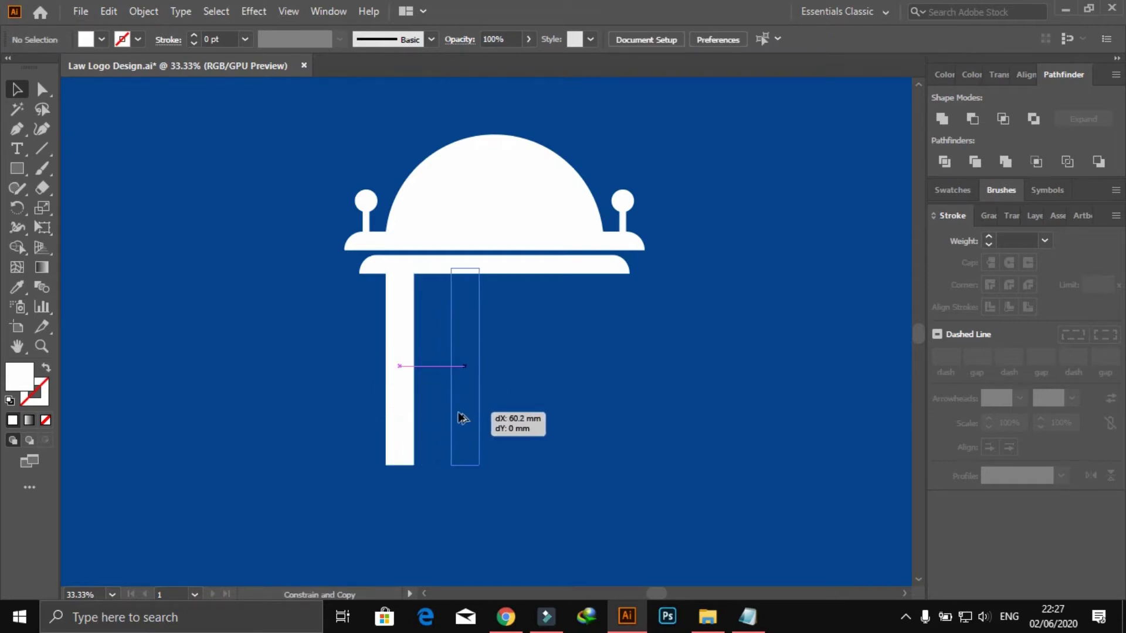
{"action": "left_click_drag", "start_coordinate": [428, 417], "coordinate": [463, 419]}
{"action": "key", "text": "ctrl+d"}
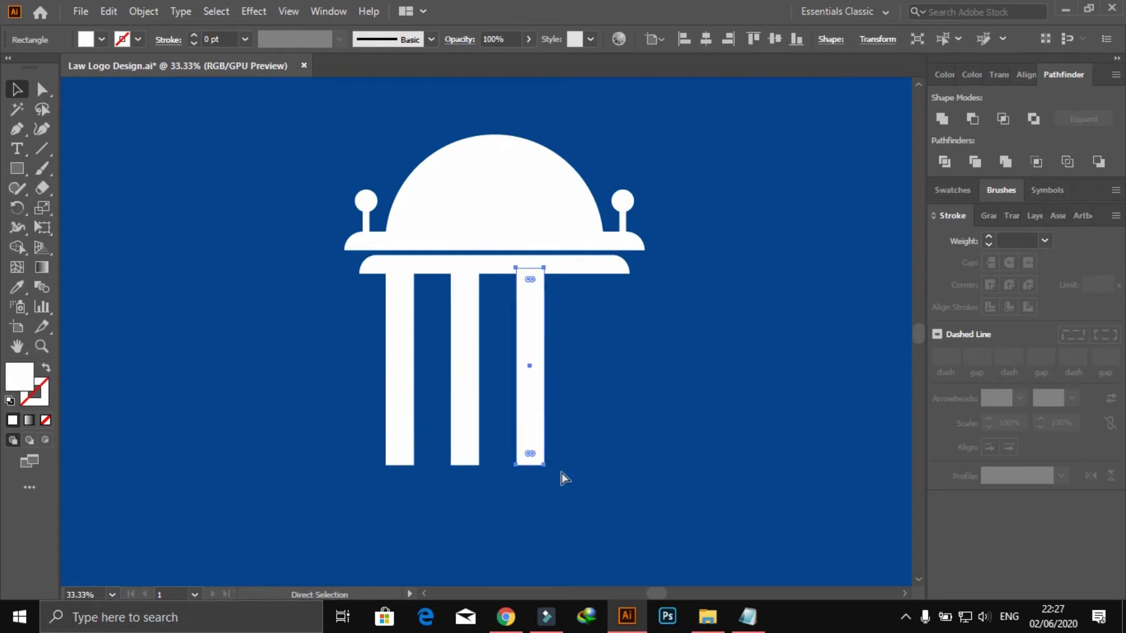
{"action": "key", "text": "ctrl+d"}
{"action": "left_click", "coordinate": [398, 516]}
{"action": "left_click_drag", "start_coordinate": [319, 499], "coordinate": [661, 378]}
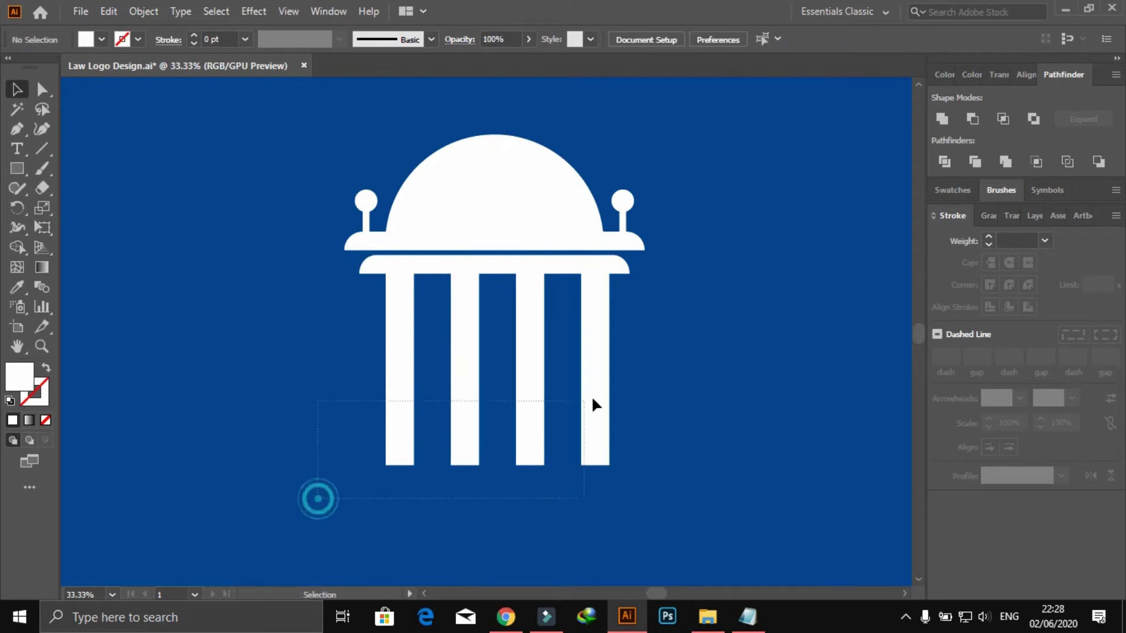
{"action": "key", "text": "a"}
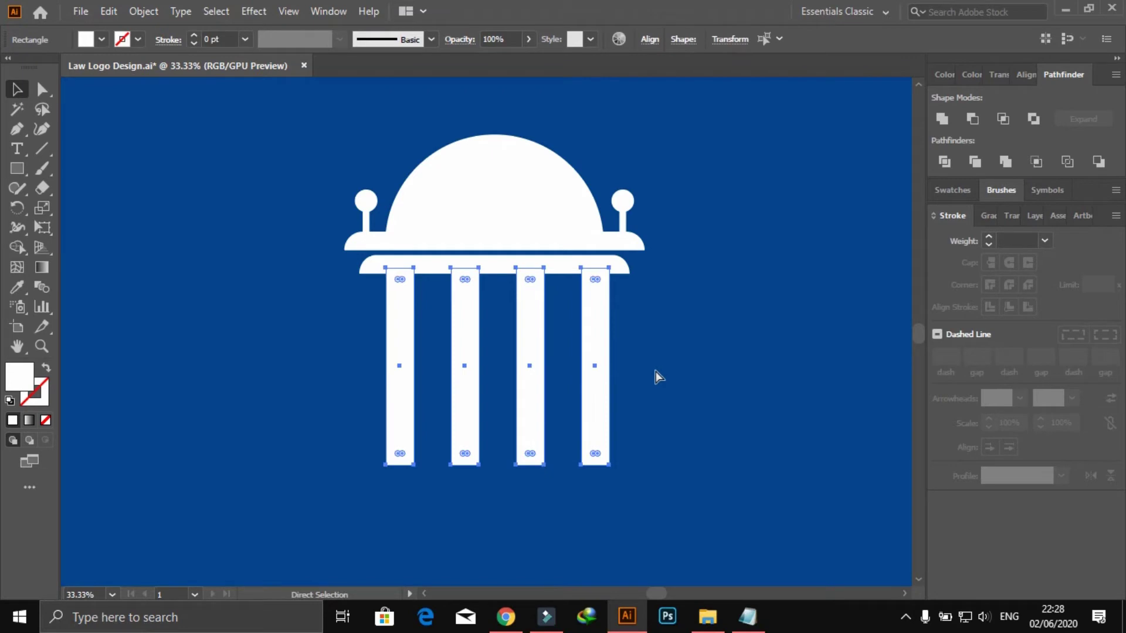
{"action": "key", "text": "v"}
{"action": "left_click", "coordinate": [656, 371]}
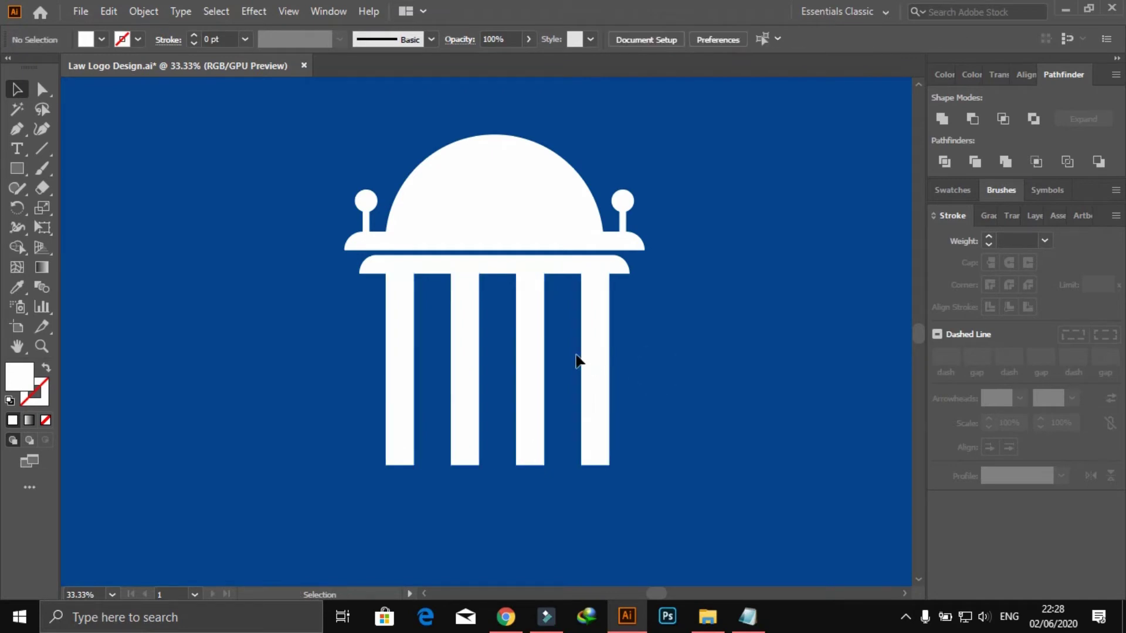
- Centre the columns horizontally on the dome
{"action": "left_click", "coordinate": [590, 353]}
{"action": "left_click", "coordinate": [512, 218], "text": "shift"}
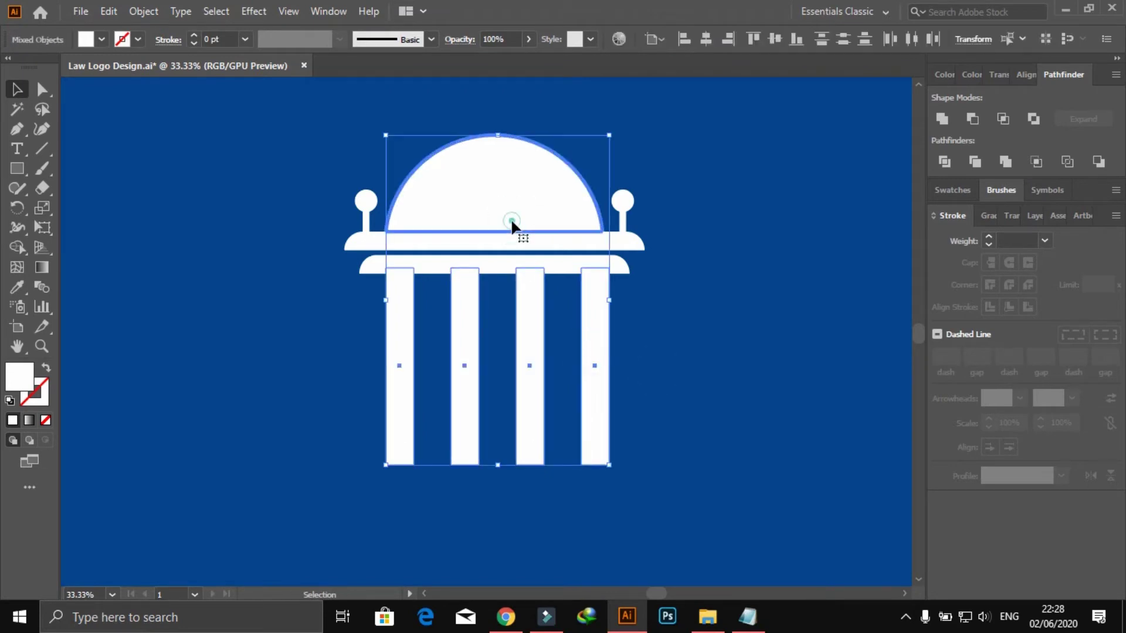
{"action": "left_click", "coordinate": [705, 40]}
{"action": "left_click", "coordinate": [719, 221]}
{"action": "left_click", "coordinate": [674, 372]}
{"action": "left_click", "coordinate": [341, 343]}
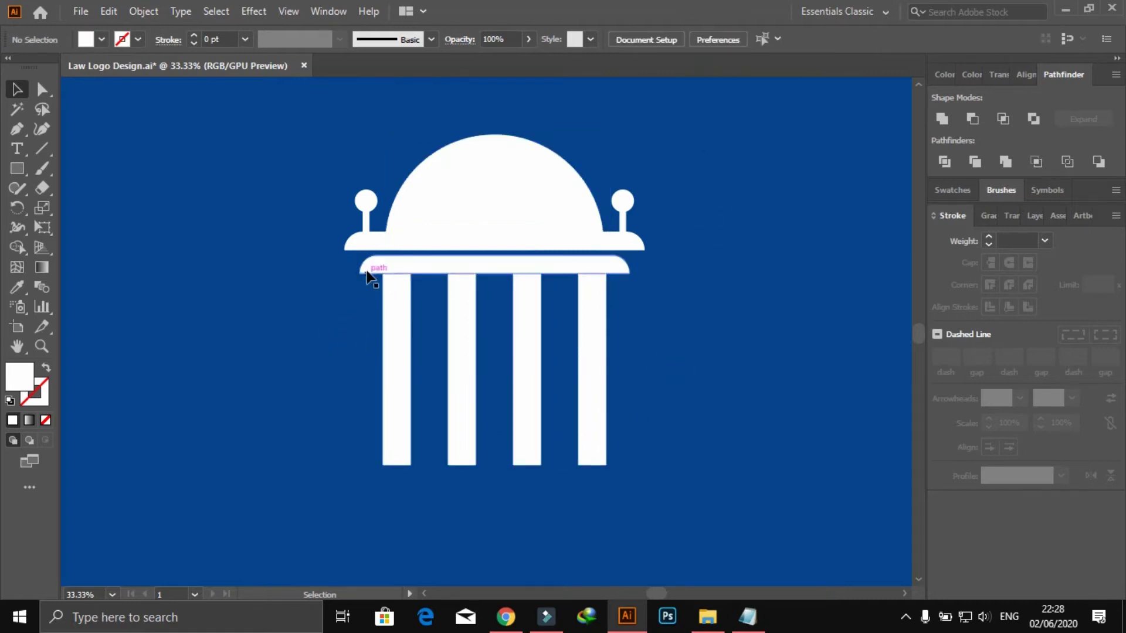
{"action": "left_click", "coordinate": [275, 412]}
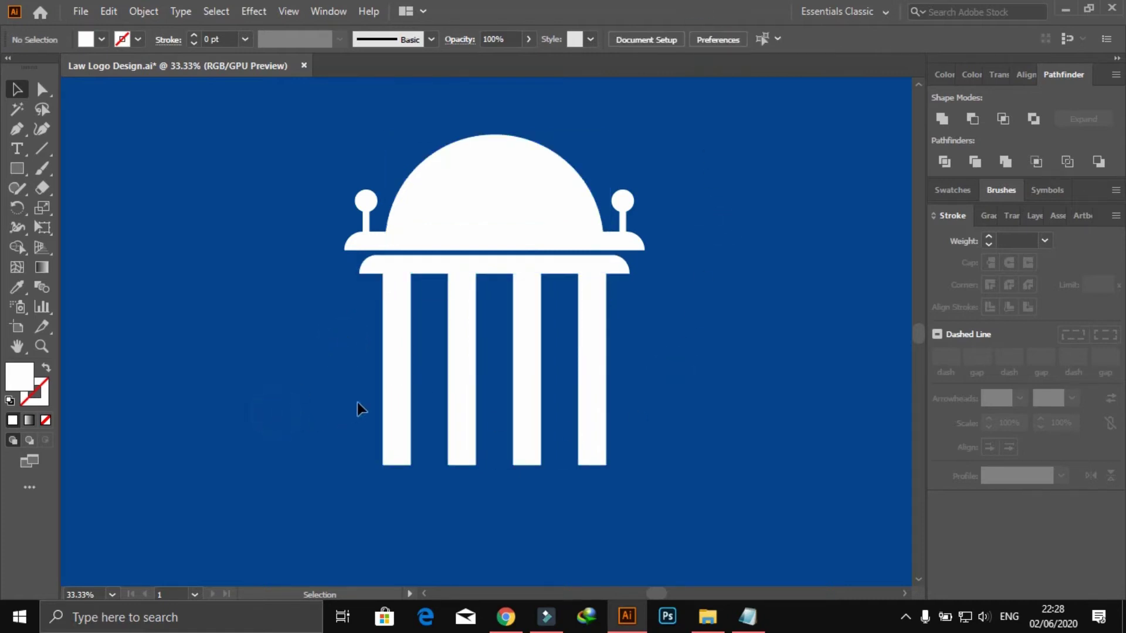
- Copy the cap bar straight down below the columns and square off its rounded ends
{"action": "left_click", "coordinate": [352, 241]}
{"action": "left_click_drag", "start_coordinate": [344, 247], "coordinate": [342, 475]}
{"action": "left_click", "coordinate": [240, 428]}
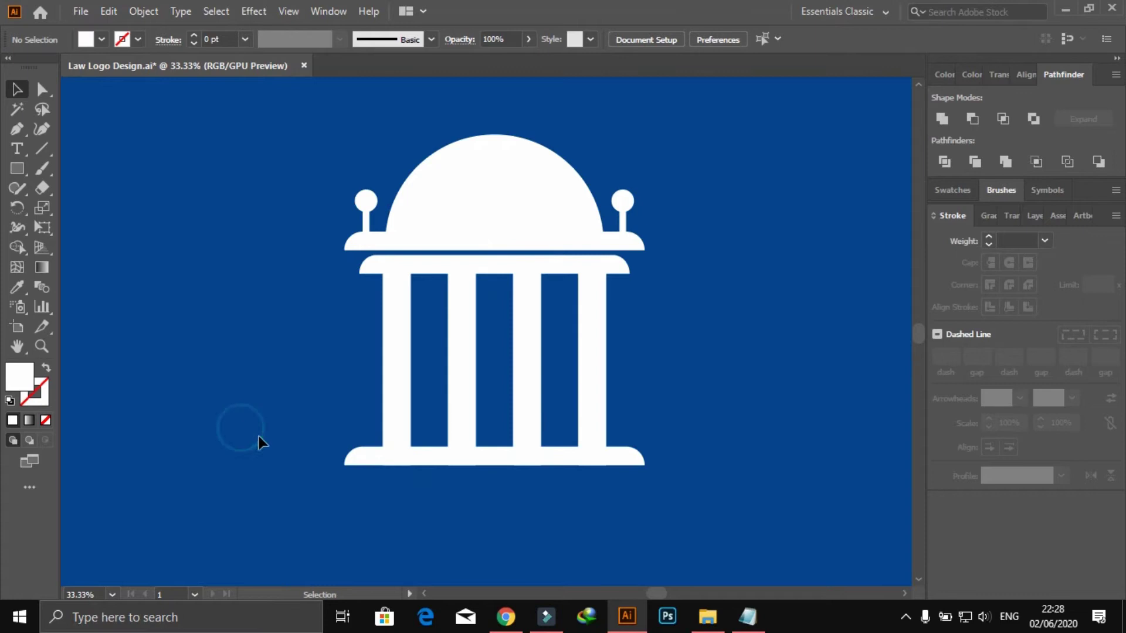
{"action": "left_click", "coordinate": [348, 461]}
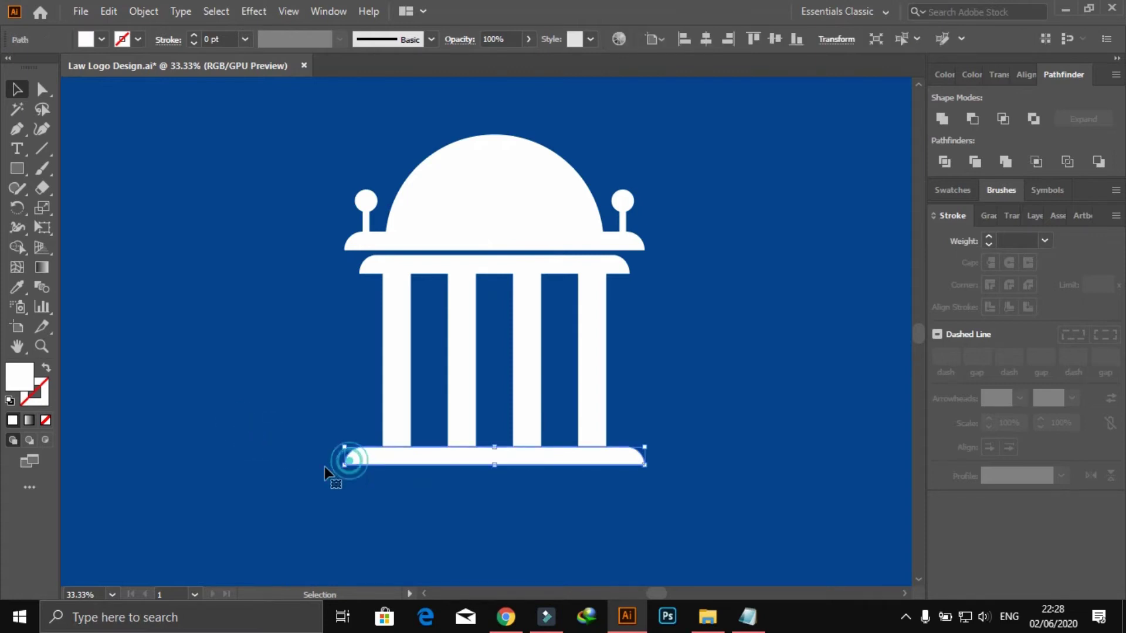
{"action": "left_click", "coordinate": [42, 90]}
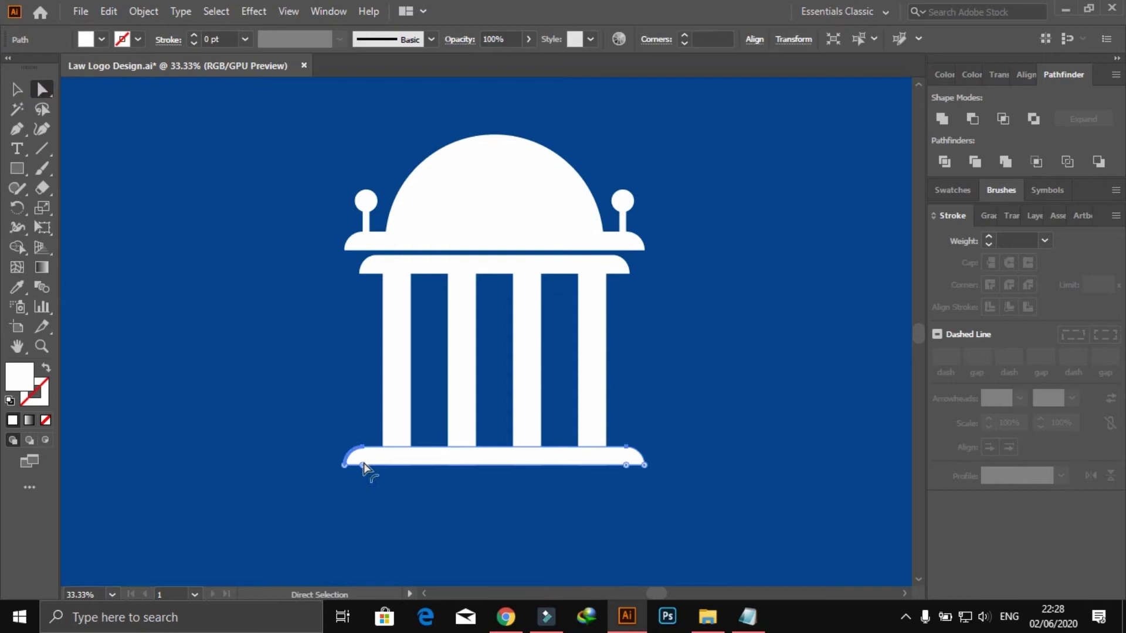
{"action": "left_click_drag", "start_coordinate": [364, 465], "coordinate": [340, 460]}
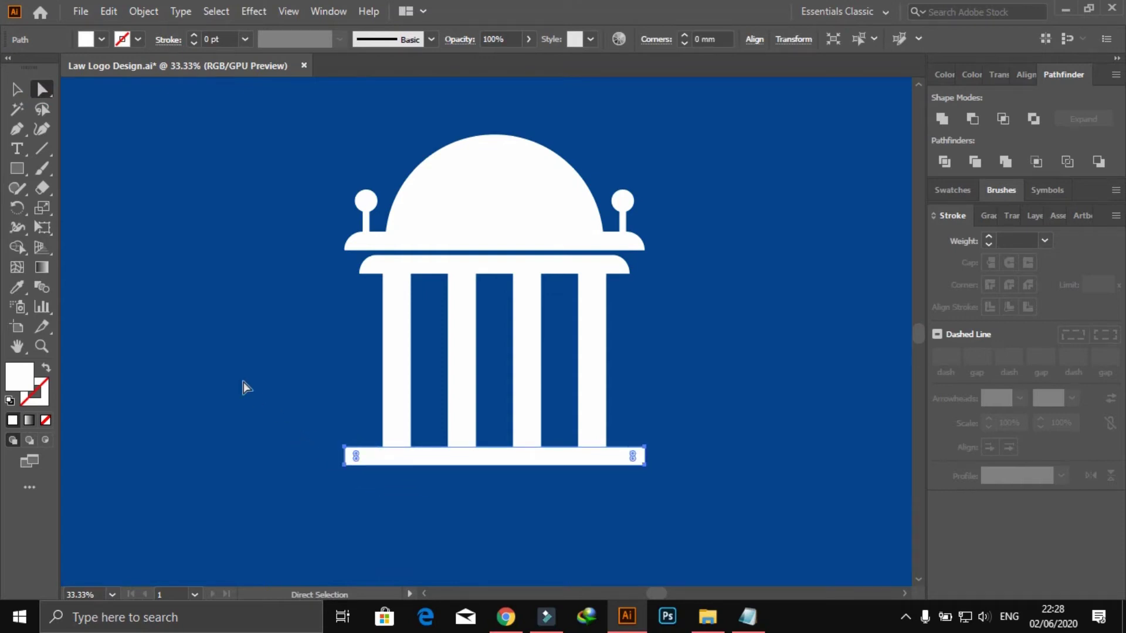
{"action": "left_click", "coordinate": [188, 334]}
- Copy the base bar straight down beneath itself to make a wider lower step
{"action": "key", "text": "z"}
{"action": "mouse_move", "coordinate": [303, 414]}
{"action": "left_mouse_down"}
{"action": "mouse_move", "coordinate": [385, 434]}
{"action": "mouse_move", "coordinate": [291, 381]}
{"action": "left_mouse_up"}
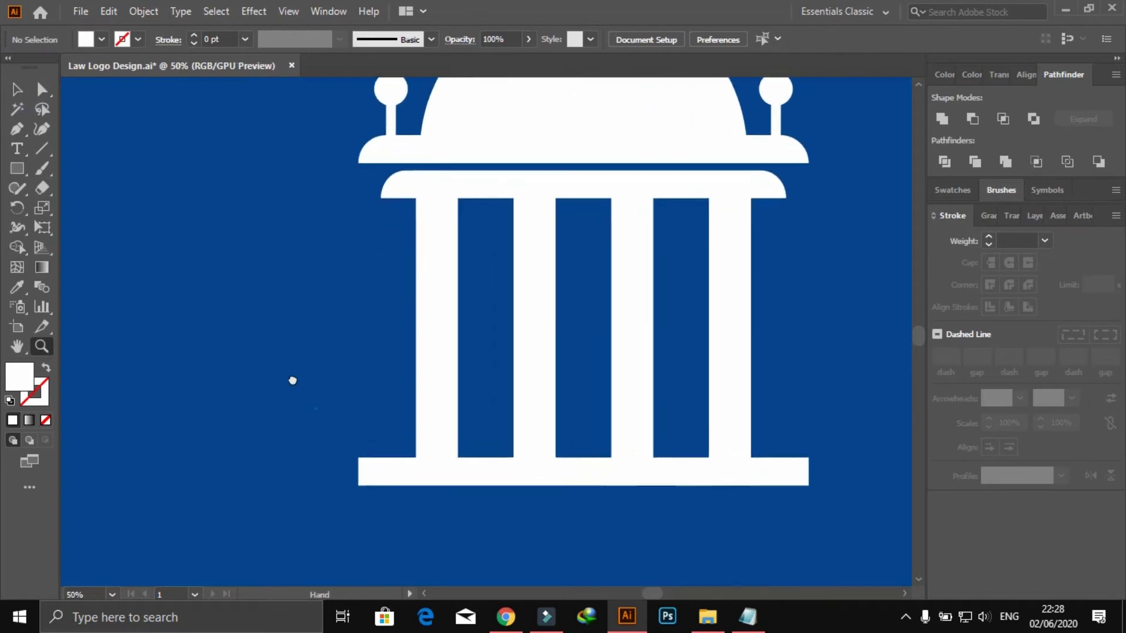
{"action": "left_click", "coordinate": [18, 88]}
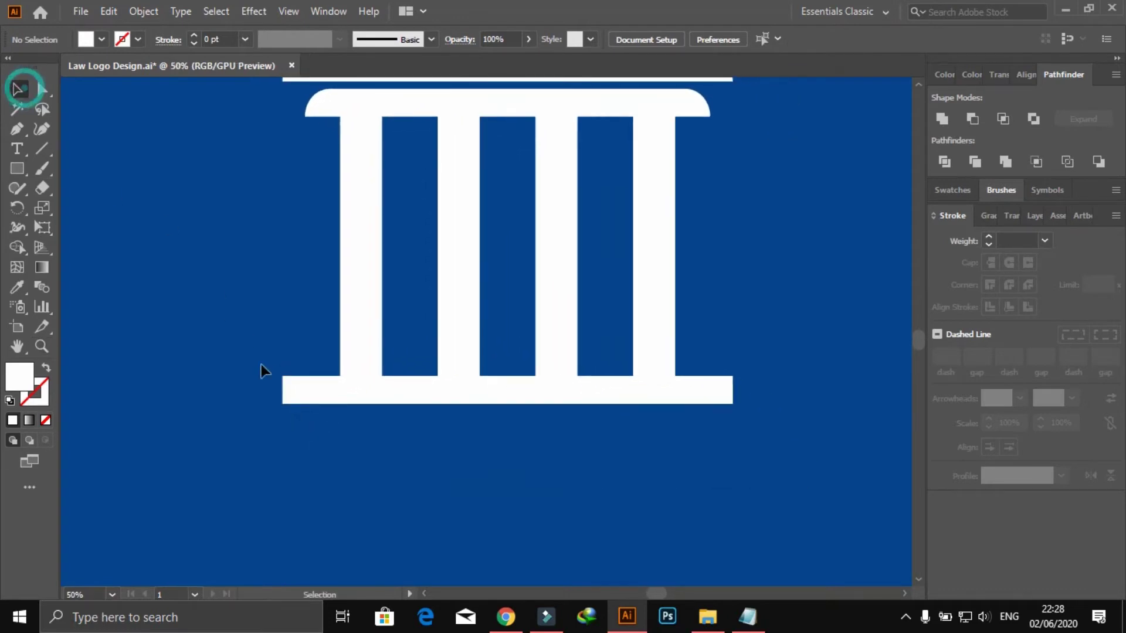
{"action": "left_click", "coordinate": [308, 389]}
{"action": "left_click", "coordinate": [310, 393], "text": "shift"}
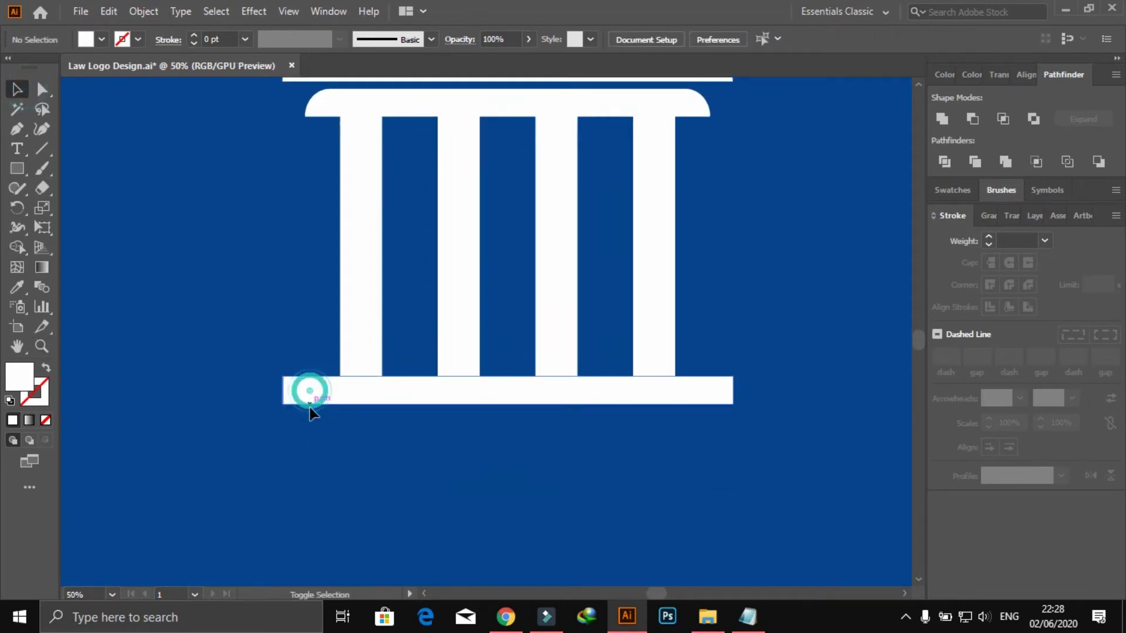
{"action": "mouse_move", "coordinate": [309, 392]}
{"action": "left_mouse_down"}
{"action": "mouse_move", "coordinate": [315, 423]}
{"action": "mouse_move", "coordinate": [242, 421]}
{"action": "mouse_move", "coordinate": [299, 423]}
{"action": "left_mouse_up"}
{"action": "left_click", "coordinate": [196, 413]}
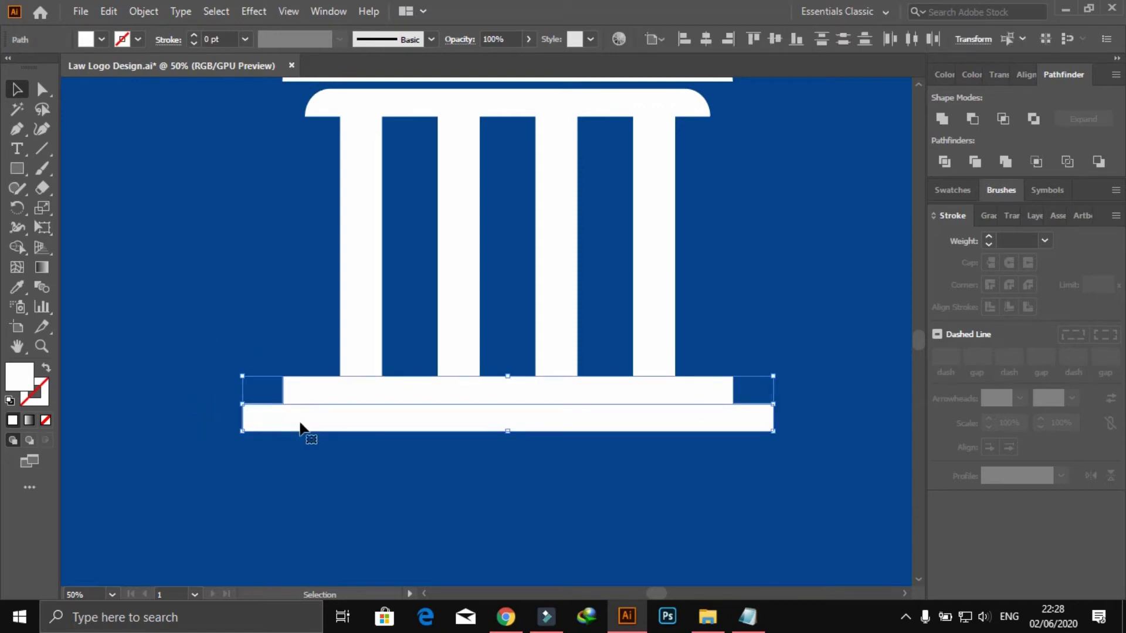
- Round the top corners of both base bars with the live-corner widgets
{"action": "left_click", "coordinate": [41, 90]}
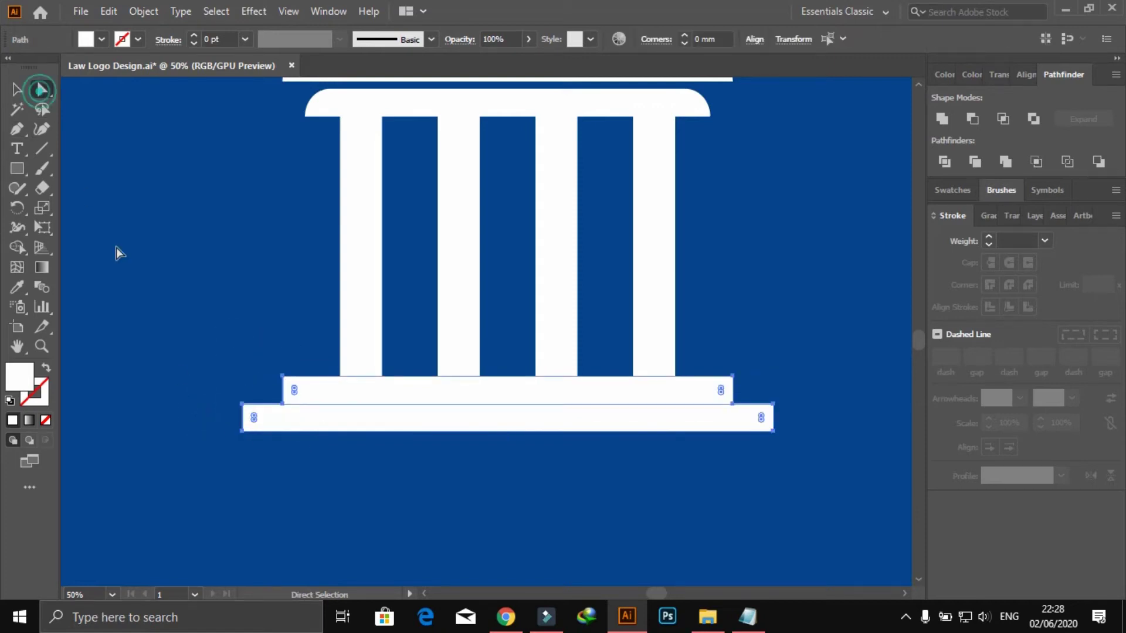
{"action": "left_click", "coordinate": [198, 360]}
{"action": "left_click_drag", "start_coordinate": [211, 372], "coordinate": [251, 415]}
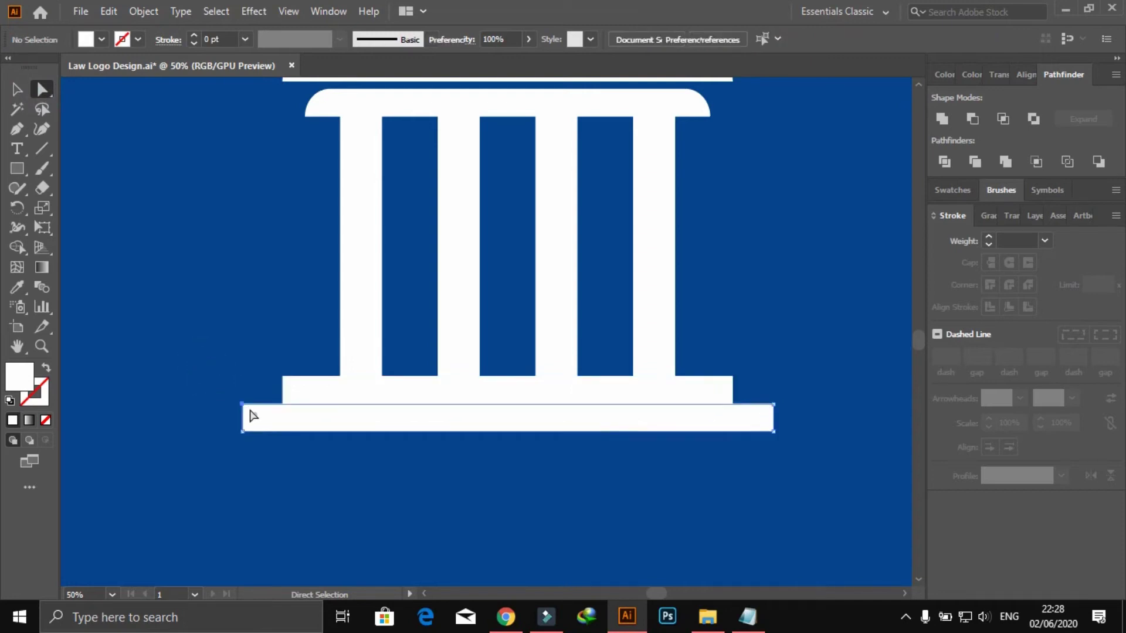
{"action": "left_click", "coordinate": [297, 387], "text": "shift"}
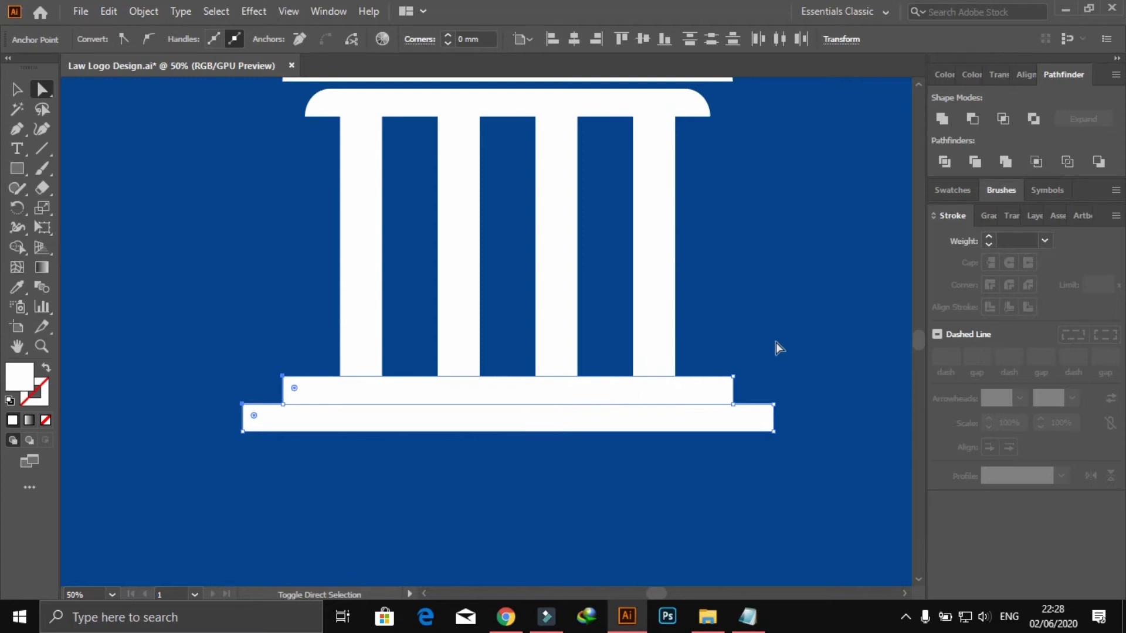
{"action": "mouse_move", "coordinate": [737, 379]}
{"action": "left_mouse_down"}
{"action": "mouse_move", "coordinate": [728, 382]}
{"action": "mouse_move", "coordinate": [757, 424]}
{"action": "left_mouse_up"}
{"action": "left_click_drag", "start_coordinate": [722, 388], "coordinate": [685, 403]}
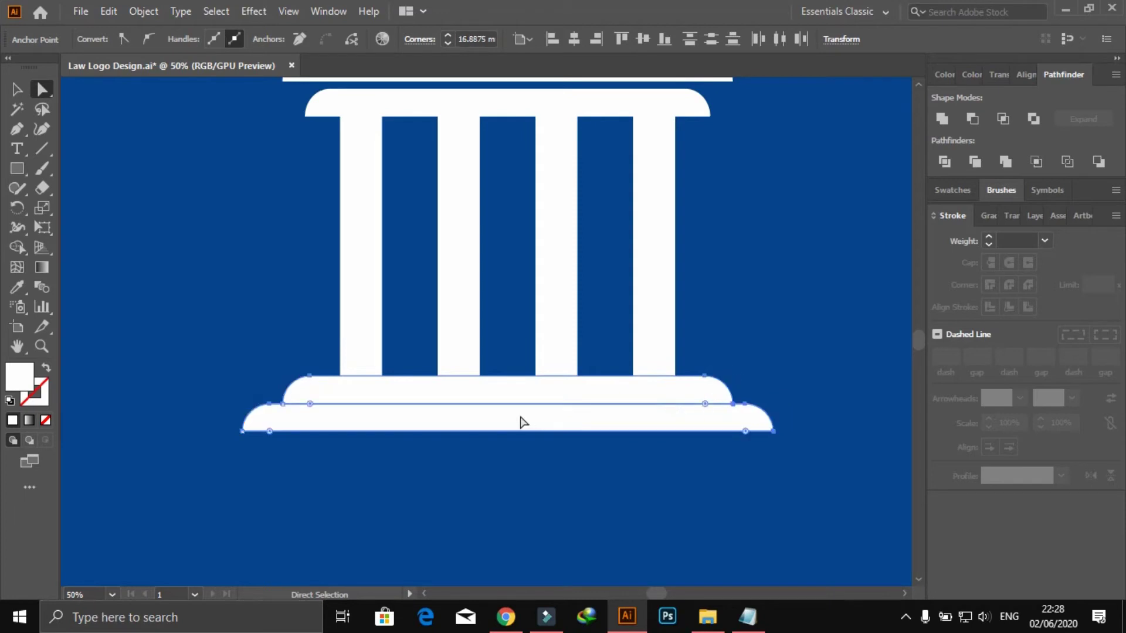
{"action": "left_click", "coordinate": [17, 91]}
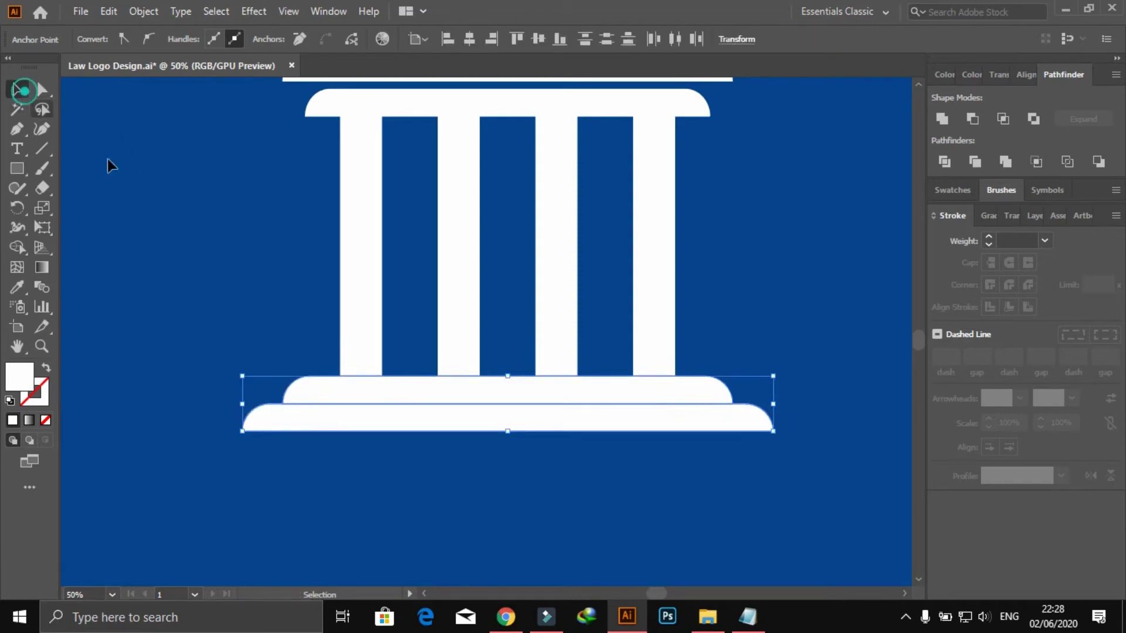
{"action": "left_click", "coordinate": [175, 216]}
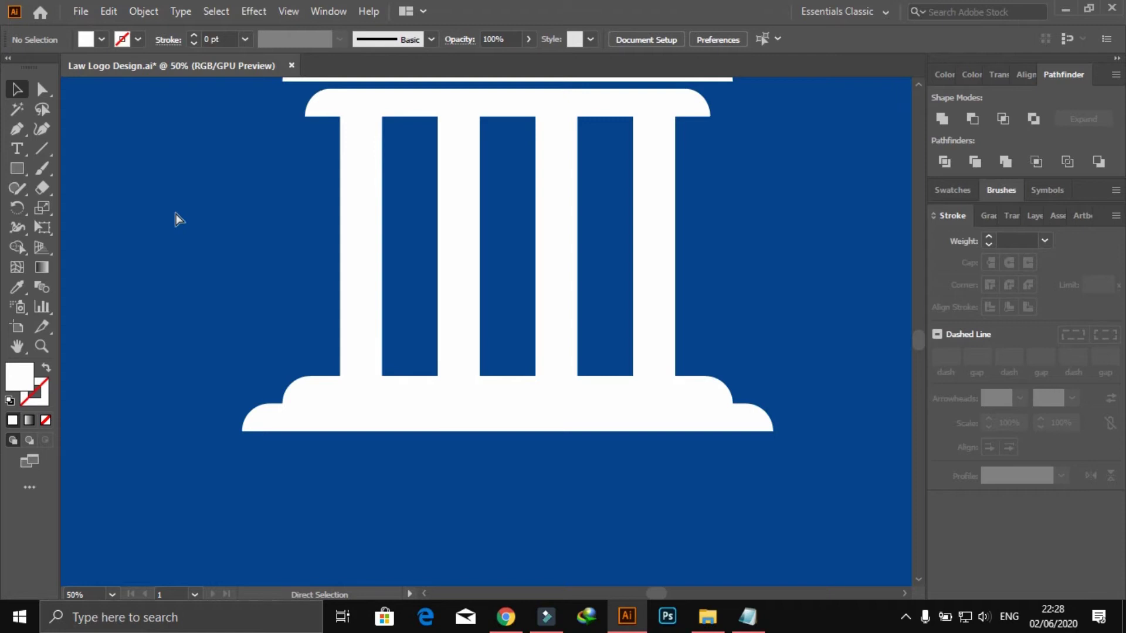
{"action": "key", "text": "ctrl+0"}
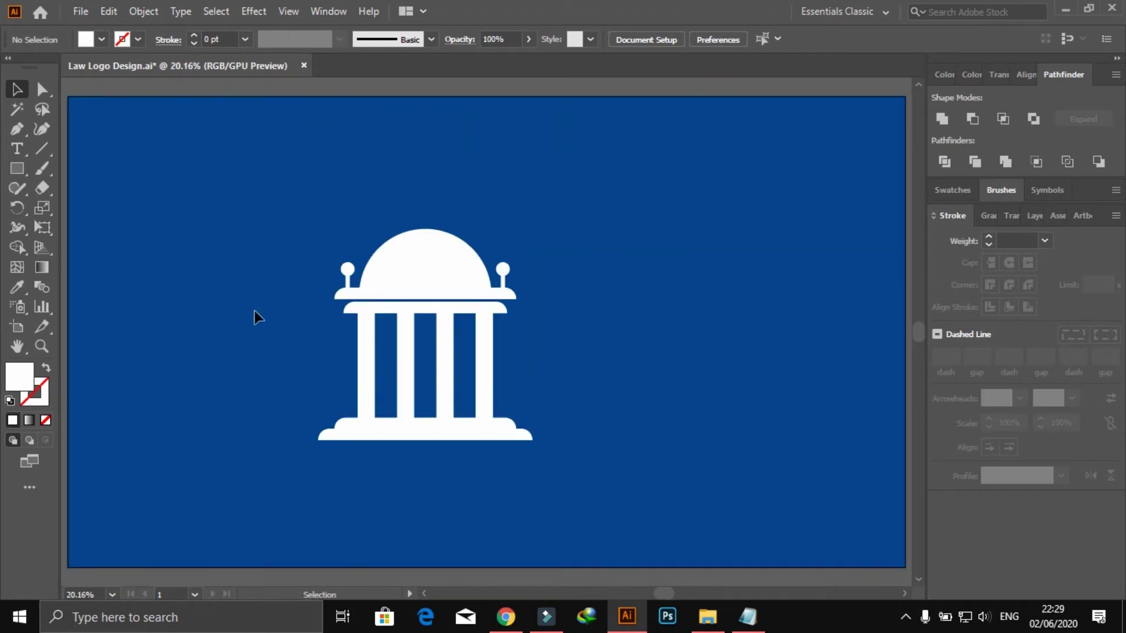
- Ungroup the four columns
{"action": "key", "text": "z"}
{"action": "left_click_drag", "start_coordinate": [316, 168], "coordinate": [387, 184]}
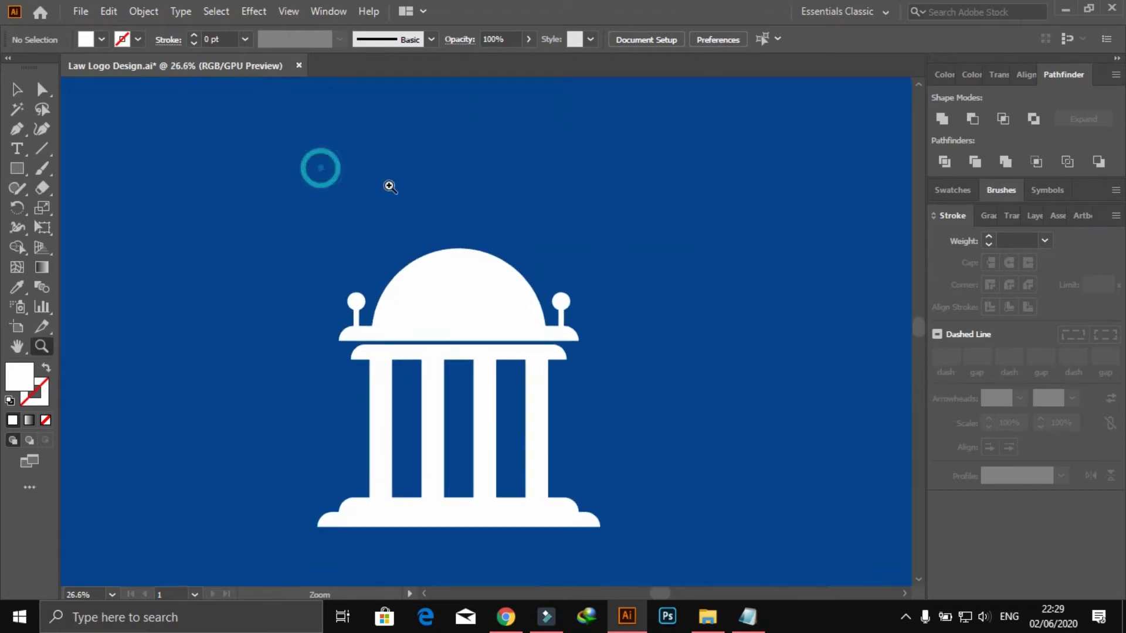
{"action": "left_click", "coordinate": [15, 94]}
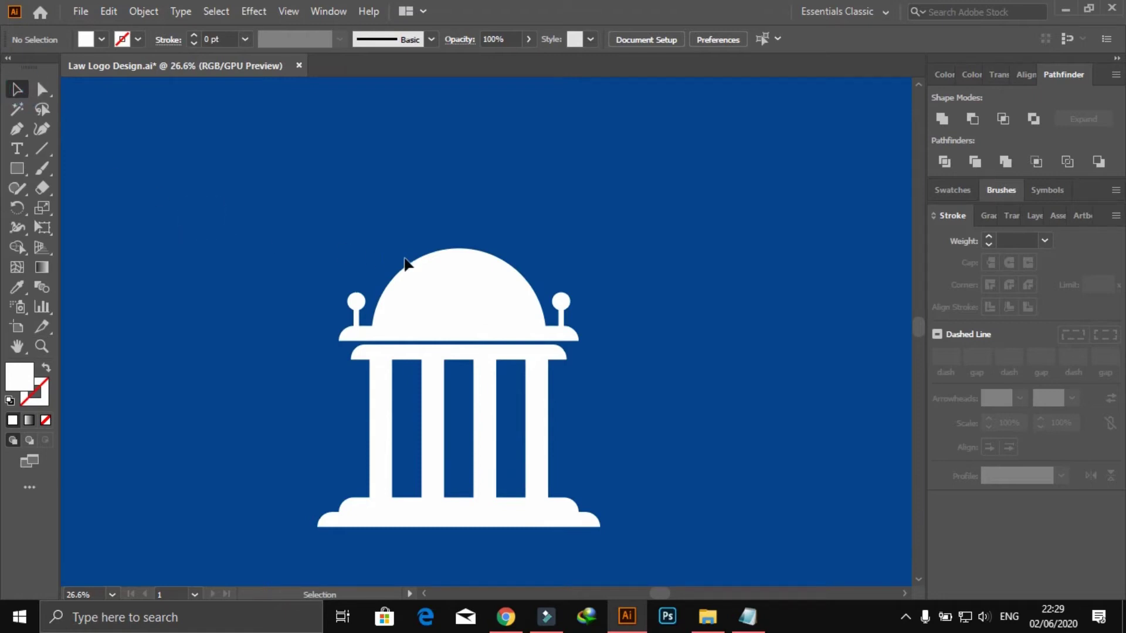
{"action": "left_click", "coordinate": [446, 269]}
{"action": "left_click", "coordinate": [322, 183]}
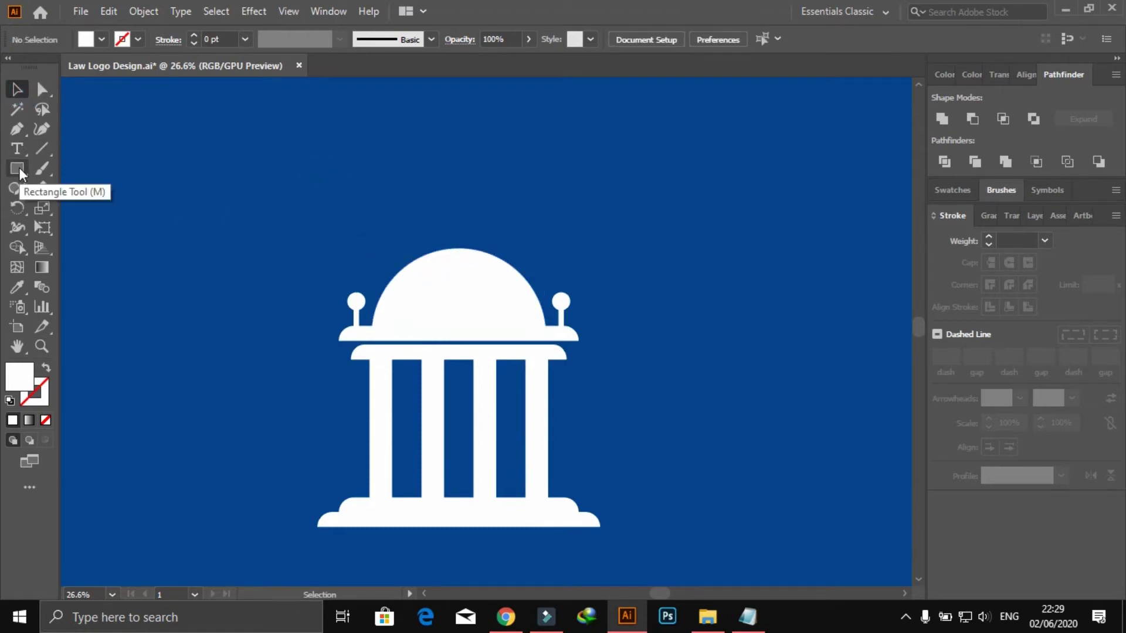
{"action": "left_click", "coordinate": [437, 428]}
{"action": "left_click", "coordinate": [623, 427]}
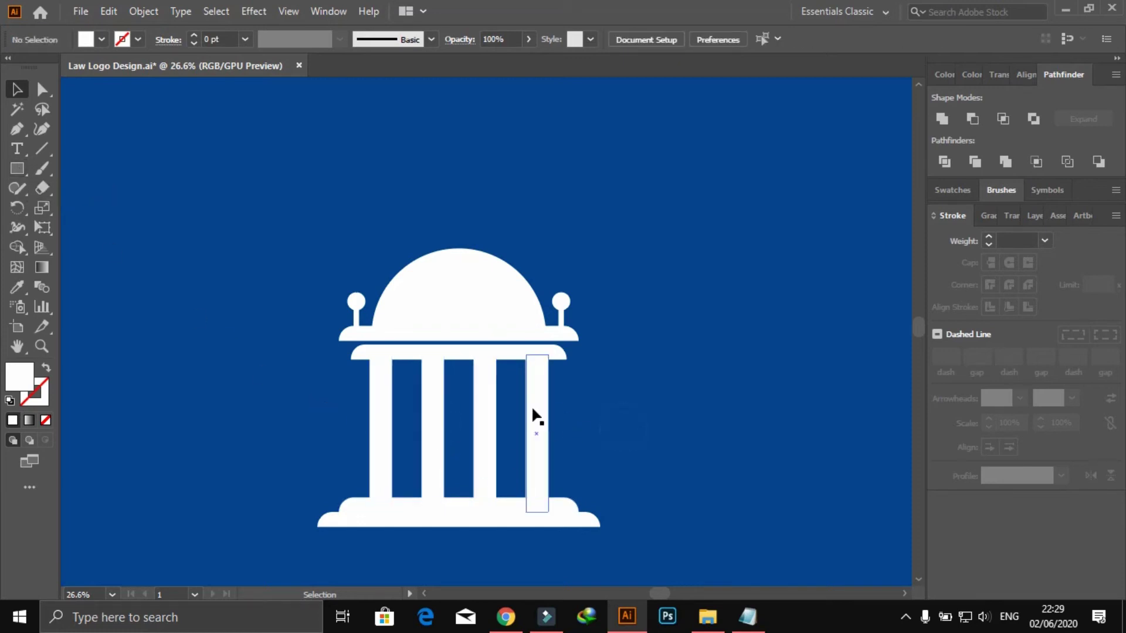
{"action": "right_click", "coordinate": [540, 412]}
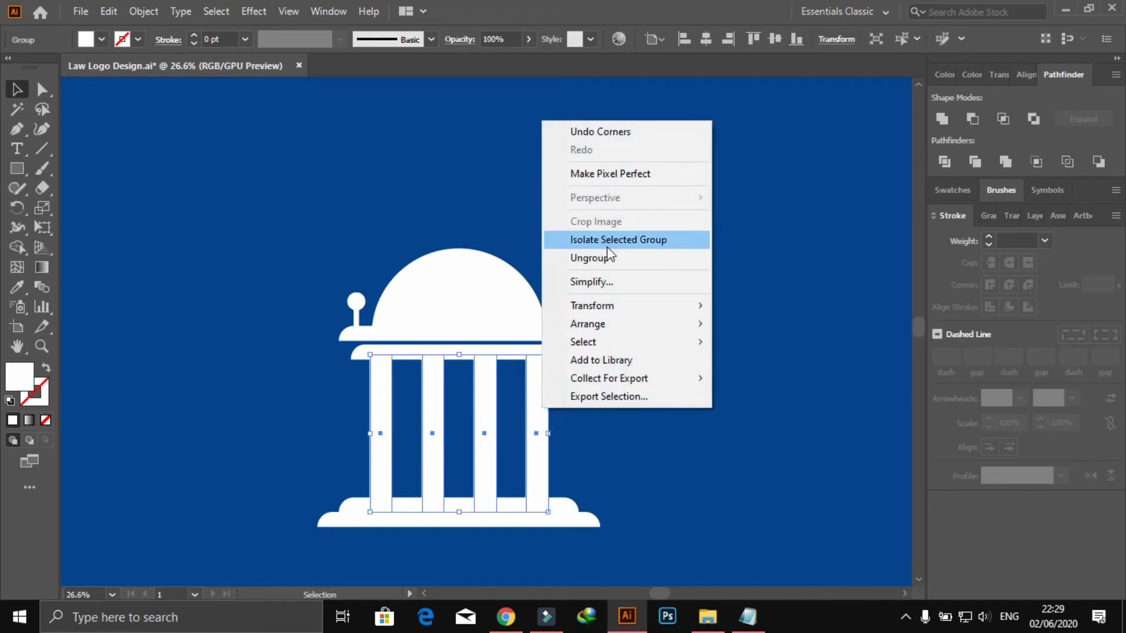
{"action": "left_click", "coordinate": [607, 257]}
{"action": "left_click", "coordinate": [622, 373]}
- Copy a column above the dome, shorten it, and centre it horizontally on the dome
{"action": "left_click_drag", "start_coordinate": [482, 301], "coordinate": [454, 243]}
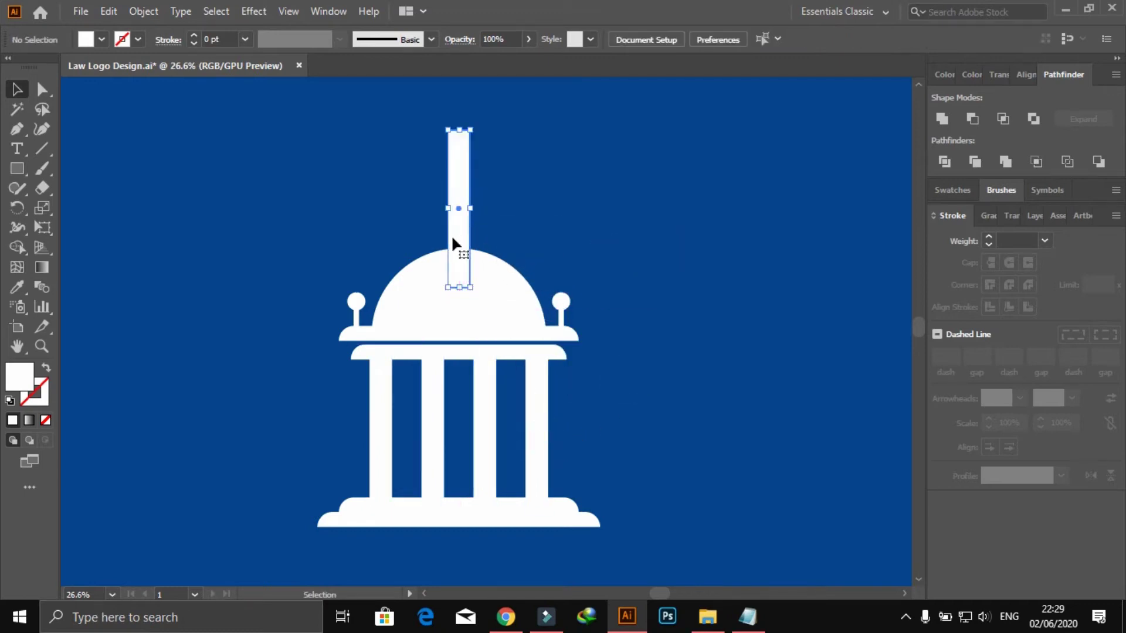
{"action": "left_click_drag", "start_coordinate": [471, 130], "coordinate": [463, 218]}
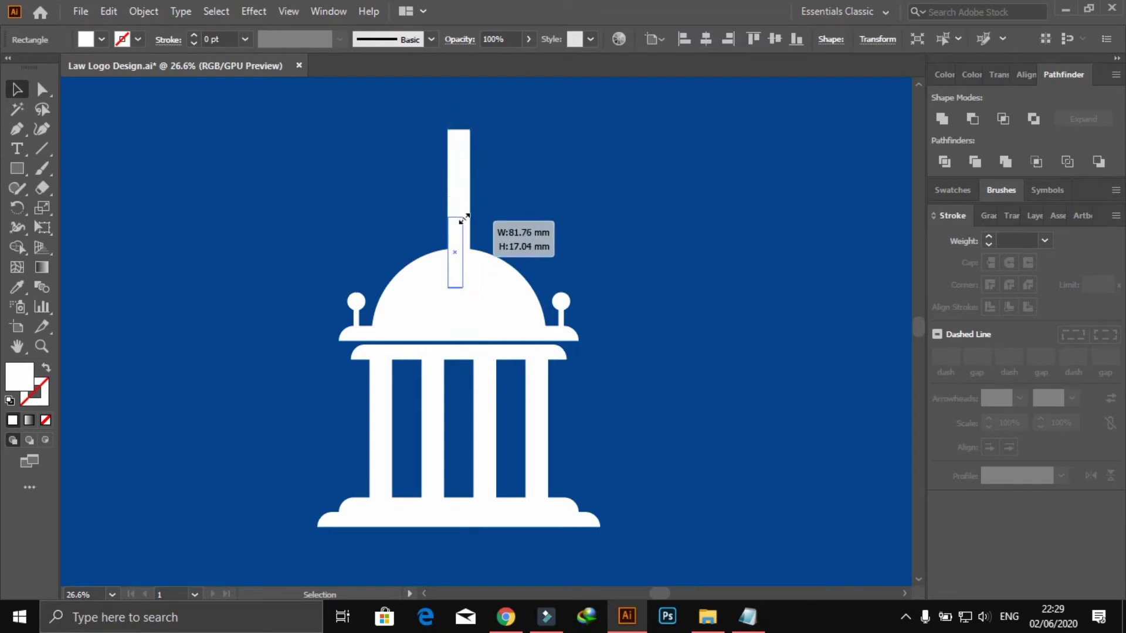
{"action": "left_click", "coordinate": [477, 262], "text": "shift"}
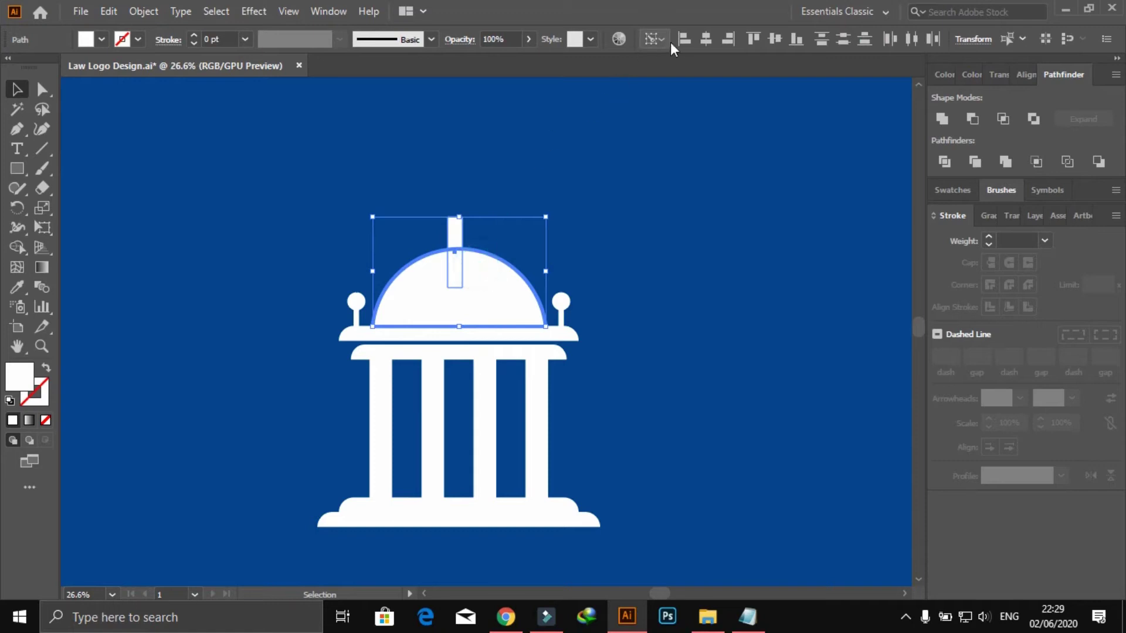
{"action": "left_click", "coordinate": [705, 37]}
{"action": "left_click", "coordinate": [663, 144]}
- Raise the narrow rectangle above the dome and fully round its ends into a pill
{"action": "key", "text": "z"}
{"action": "left_click", "coordinate": [371, 185]}
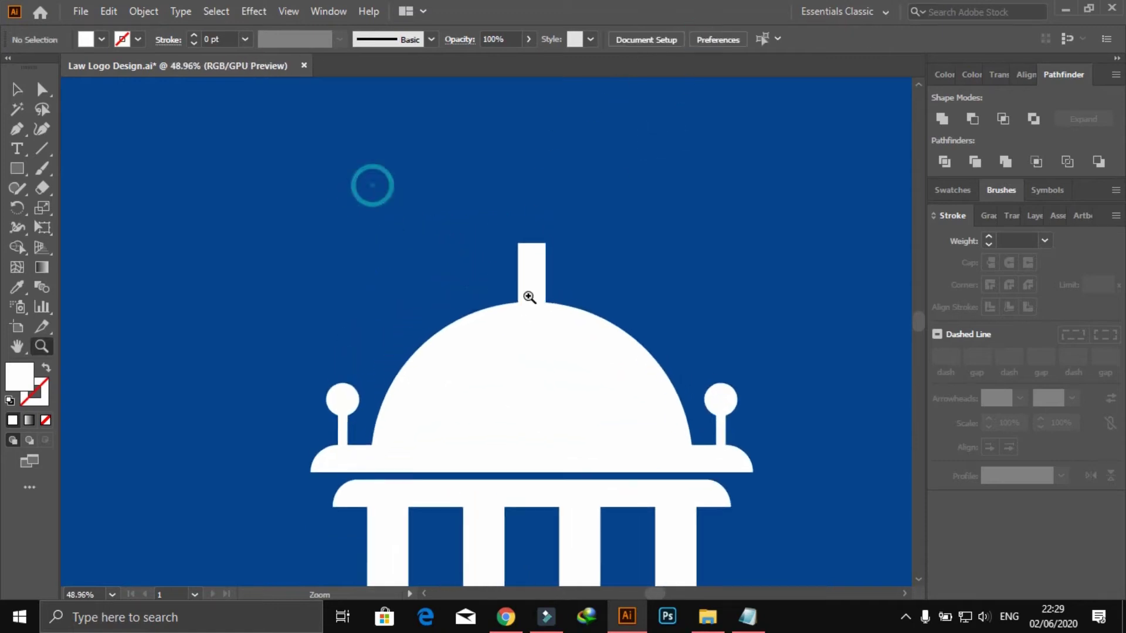
{"action": "left_click", "coordinate": [16, 89]}
{"action": "left_click", "coordinate": [572, 308]}
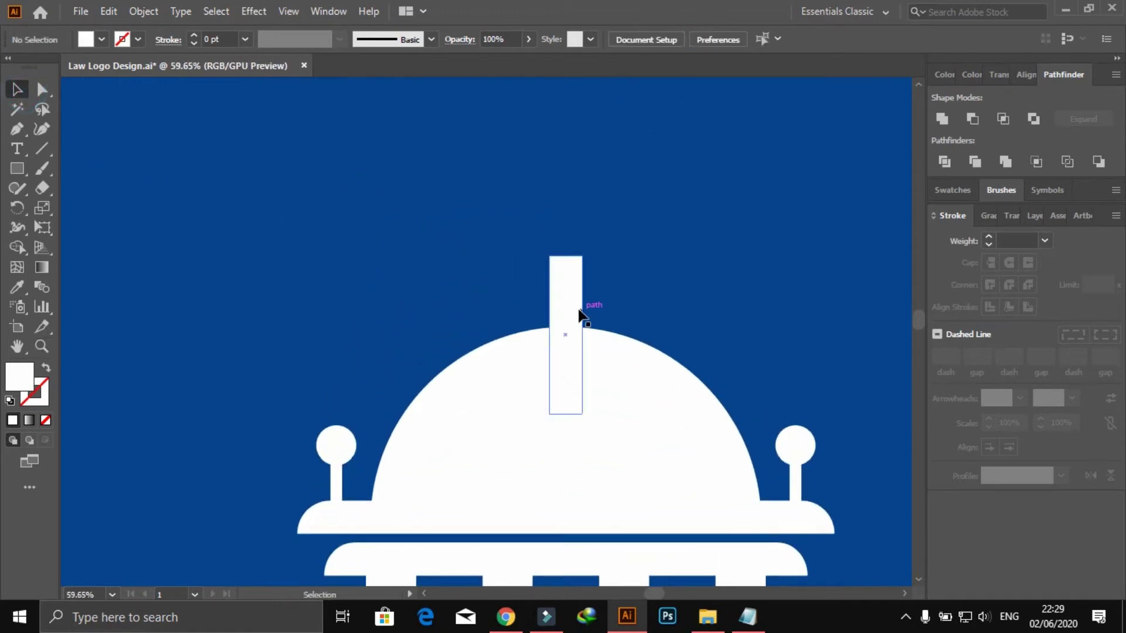
{"action": "left_click_drag", "start_coordinate": [573, 306], "coordinate": [576, 273]}
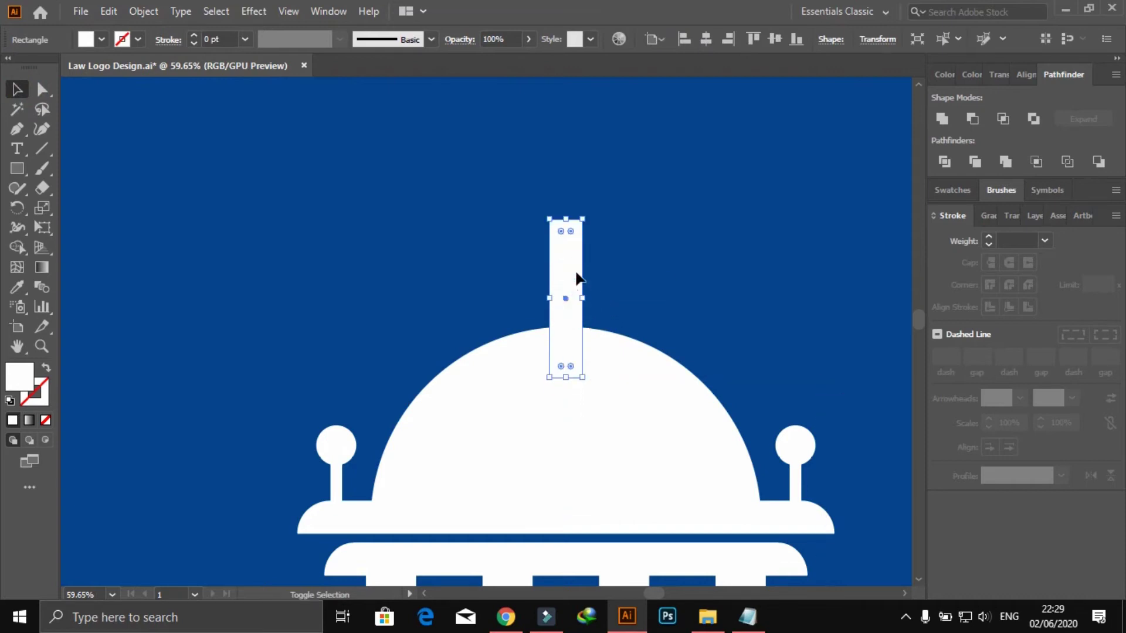
{"action": "left_click", "coordinate": [42, 89]}
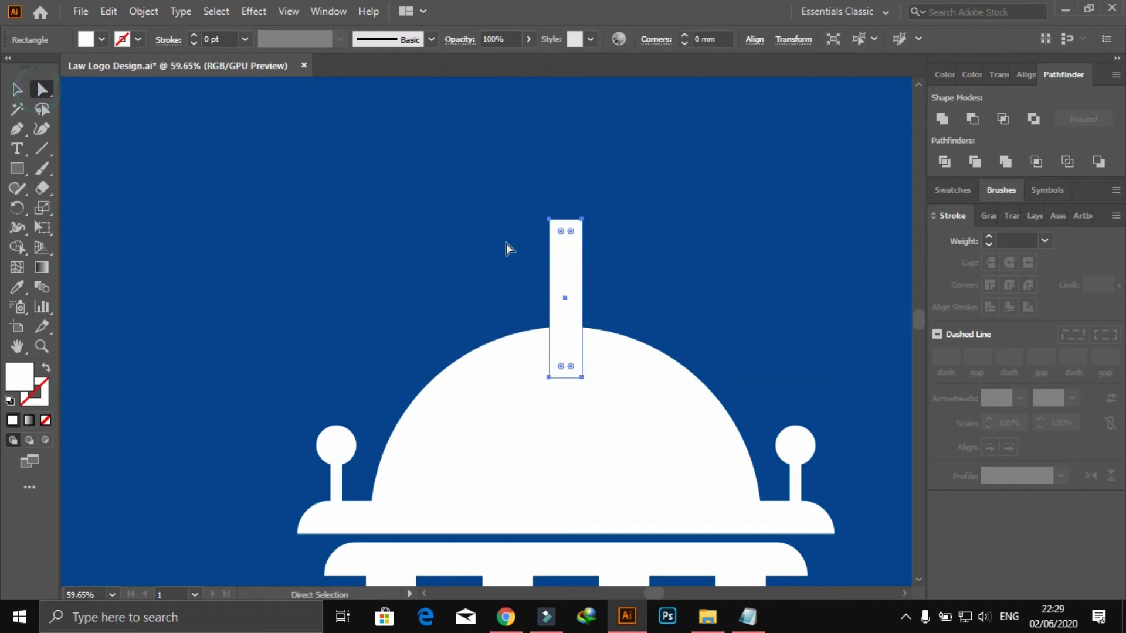
{"action": "left_click_drag", "start_coordinate": [561, 232], "coordinate": [591, 300]}
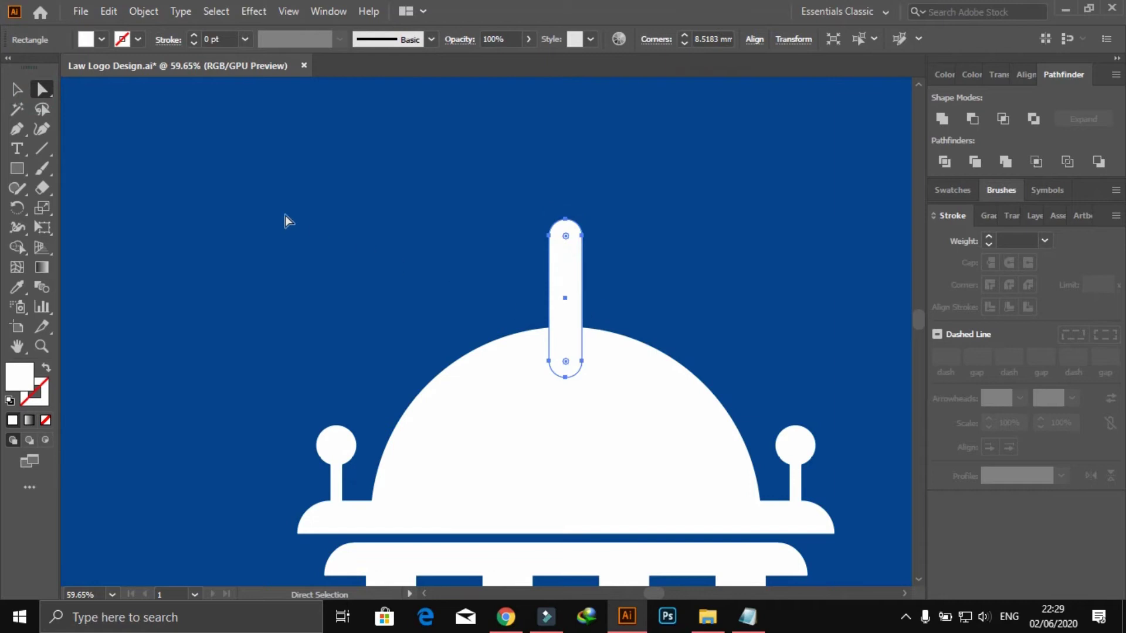
- Make the pill narrower, then lower and lengthen it down into the dome
{"action": "left_click", "coordinate": [17, 89]}
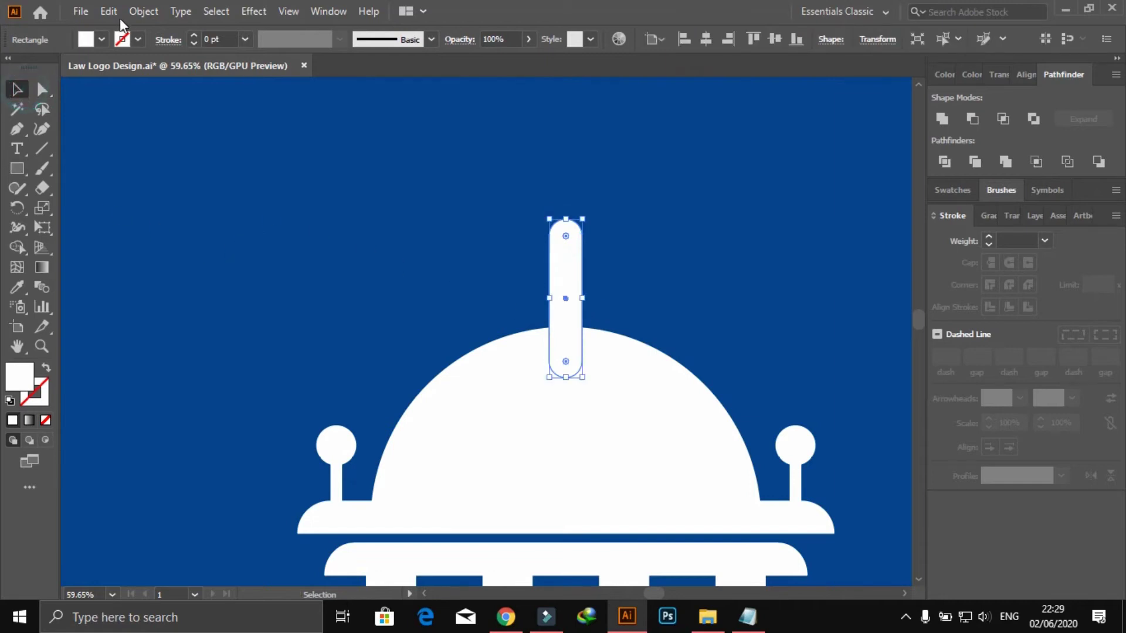
{"action": "left_click_drag", "start_coordinate": [581, 223], "coordinate": [576, 300]}
{"action": "left_click", "coordinate": [490, 311]}
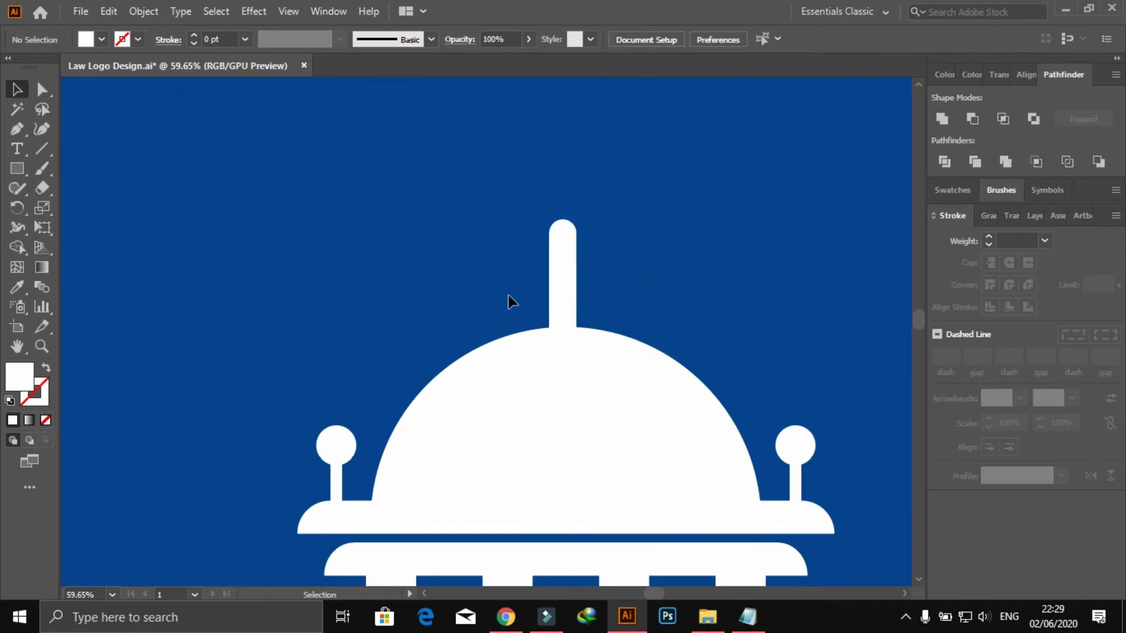
{"action": "left_click", "coordinate": [562, 311]}
{"action": "left_click_drag", "start_coordinate": [565, 318], "coordinate": [565, 332]}
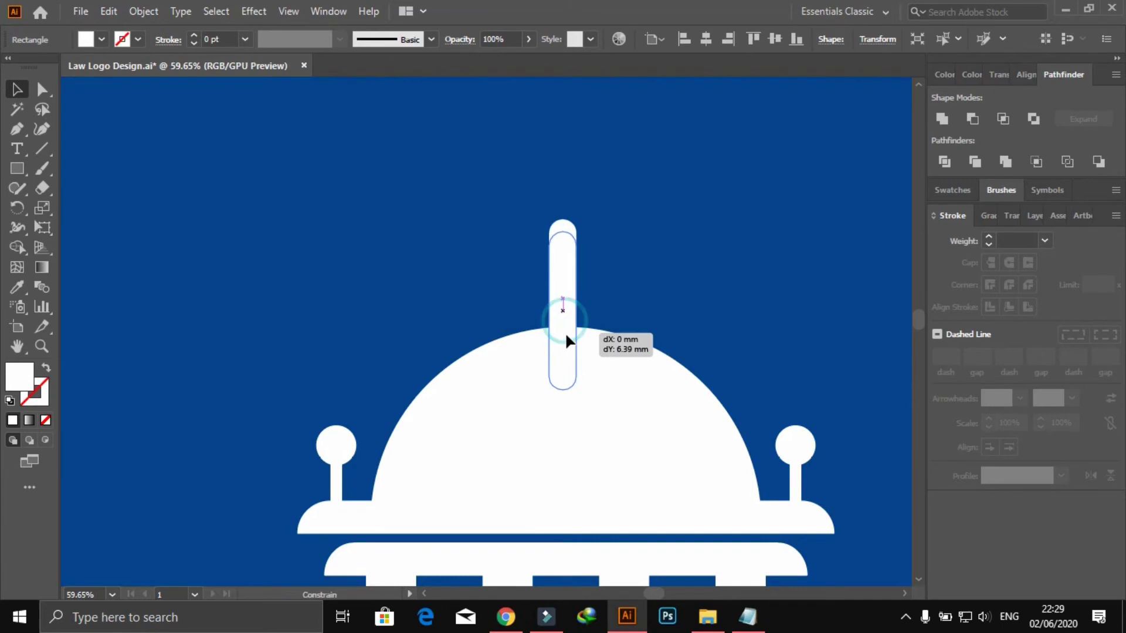
{"action": "mouse_move", "coordinate": [564, 391]}
{"action": "left_mouse_down"}
{"action": "mouse_move", "coordinate": [567, 368]}
{"action": "mouse_move", "coordinate": [564, 392]}
{"action": "left_mouse_up"}
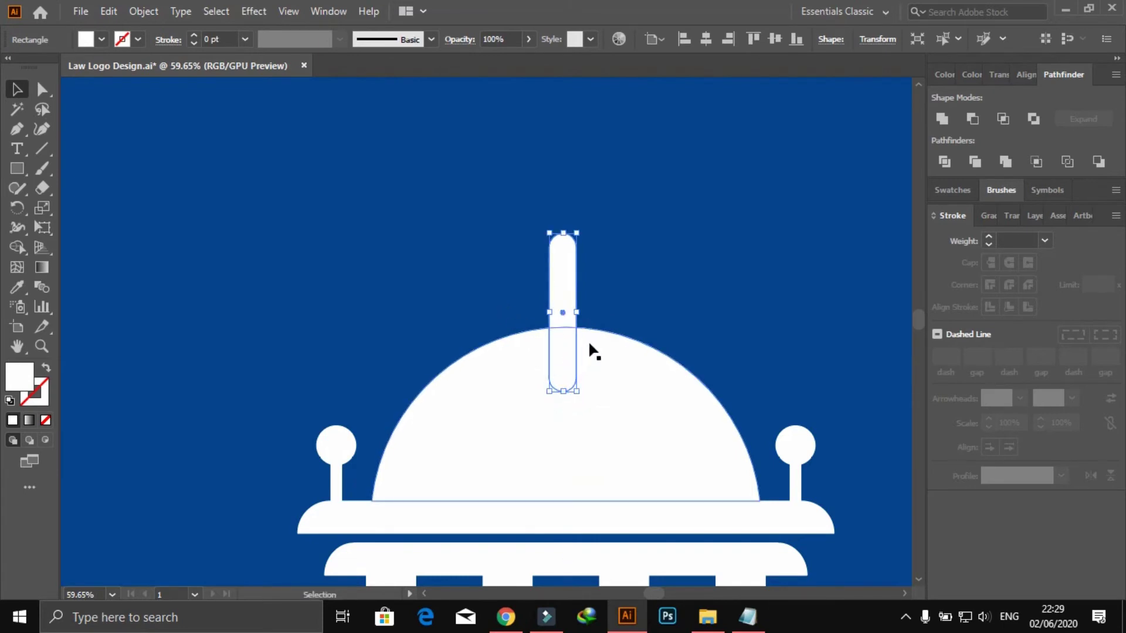
- Replace the pill with a new thin rectangle above the dome, centred horizontally on the dome
{"action": "key", "text": "Delete"}
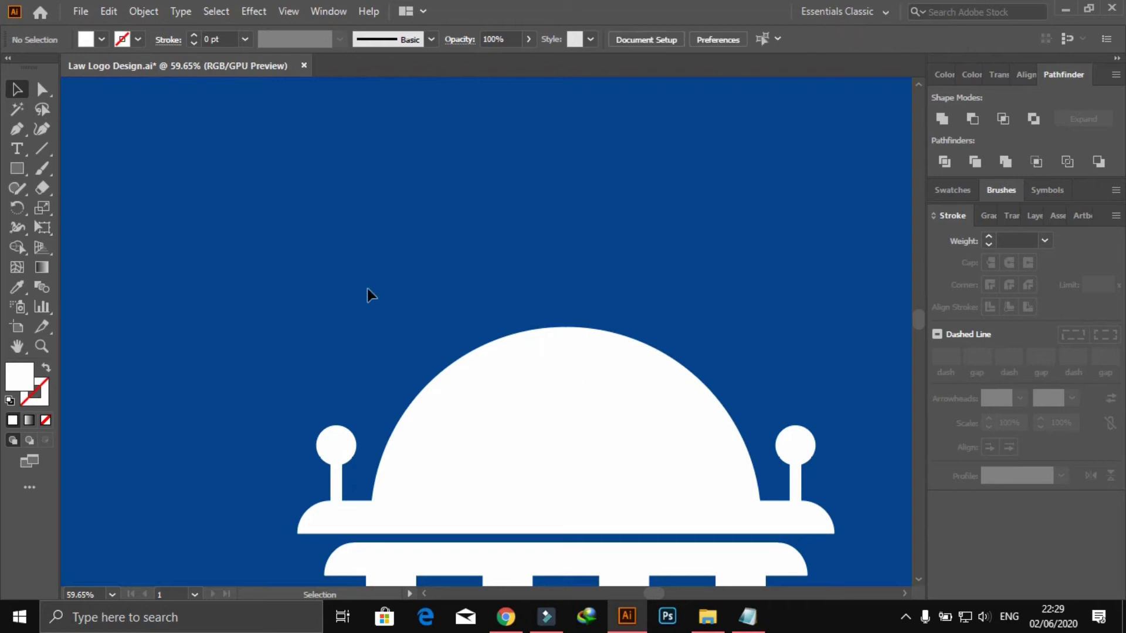
{"action": "left_click_drag", "start_coordinate": [17, 169], "coordinate": [72, 166]}
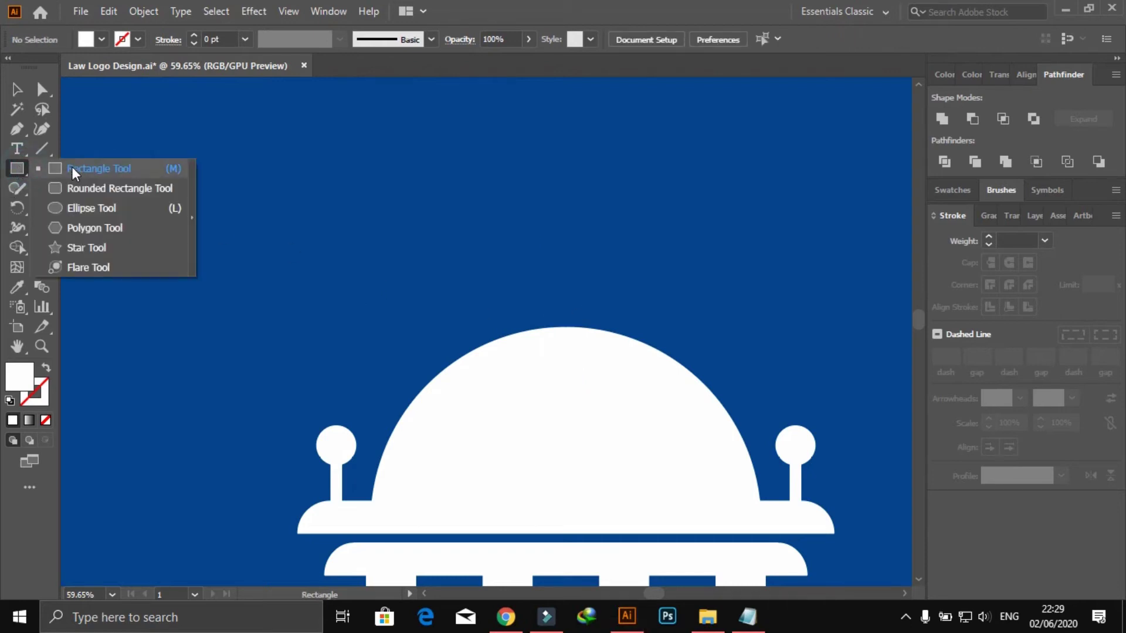
{"action": "mouse_move", "coordinate": [540, 255]}
{"action": "left_mouse_down"}
{"action": "mouse_move", "coordinate": [574, 363]}
{"action": "mouse_move", "coordinate": [550, 388]}
{"action": "left_mouse_up"}
{"action": "left_click", "coordinate": [16, 91]}
{"action": "left_click", "coordinate": [250, 209]}
{"action": "left_click_drag", "start_coordinate": [505, 229], "coordinate": [579, 307]}
{"action": "left_click", "coordinate": [598, 378], "text": "shift"}
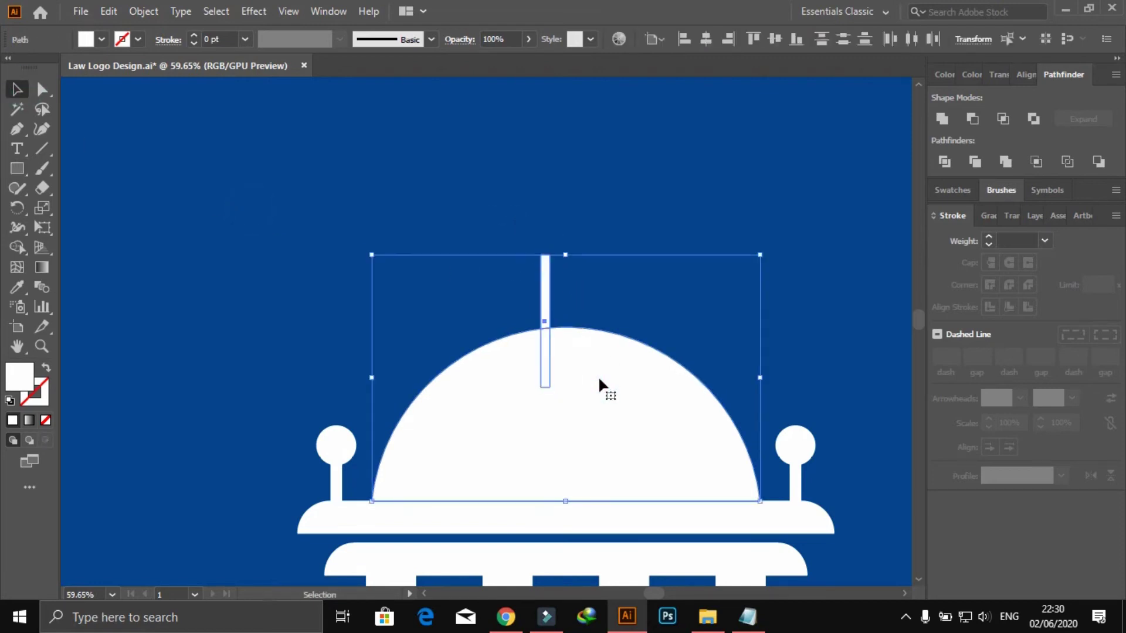
{"action": "left_click", "coordinate": [598, 378]}
{"action": "left_click", "coordinate": [706, 39]}
- Fully round the thin bar's corners into a flagpole
{"action": "left_click", "coordinate": [639, 188]}
{"action": "left_click", "coordinate": [565, 261]}
{"action": "left_click", "coordinate": [42, 89]}
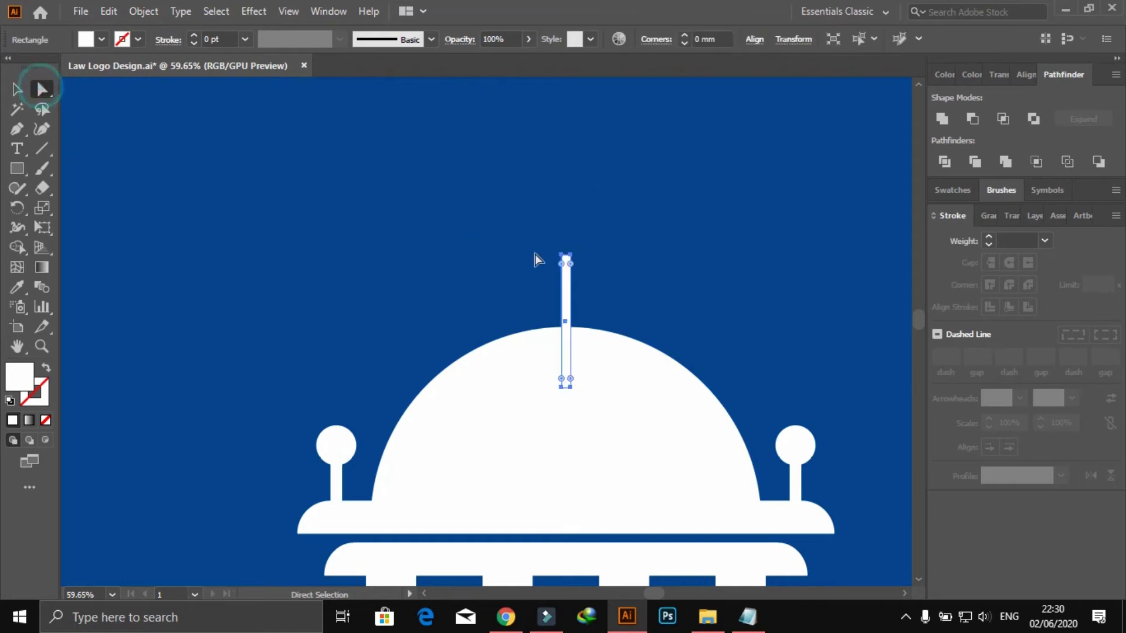
{"action": "left_click_drag", "start_coordinate": [570, 269], "coordinate": [566, 258]}
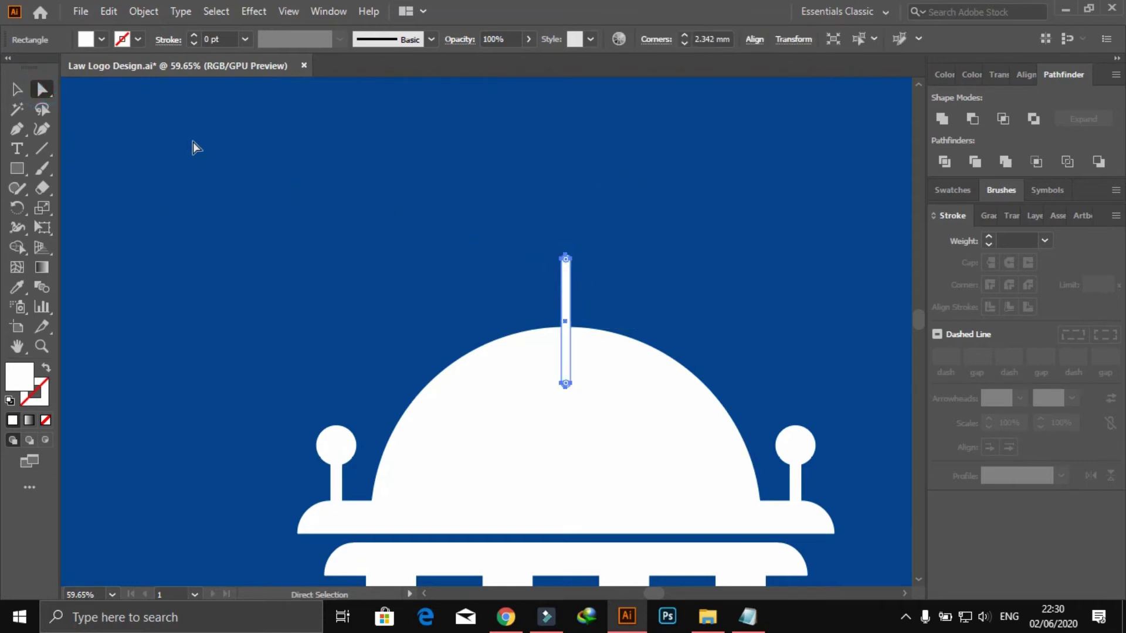
{"action": "left_click", "coordinate": [19, 89]}
{"action": "left_click", "coordinate": [329, 258]}
{"action": "left_click_drag", "start_coordinate": [503, 294], "coordinate": [566, 305]}
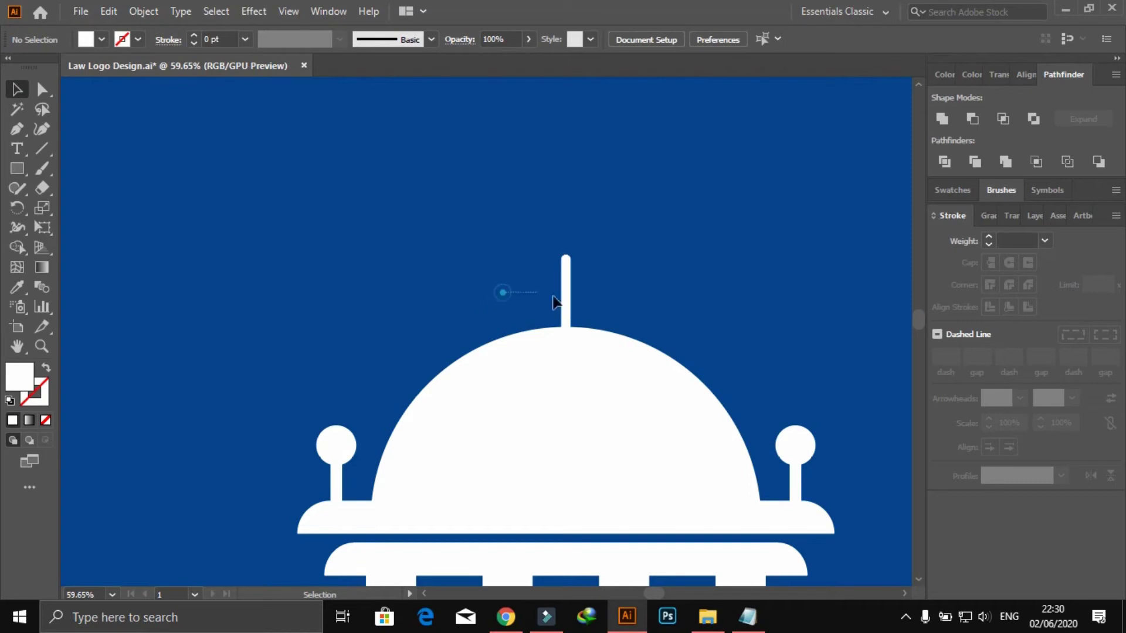
- Add a 2 mm offset path around the flagpole
{"action": "left_click", "coordinate": [145, 16]}
{"action": "mouse_move", "coordinate": [203, 399]}
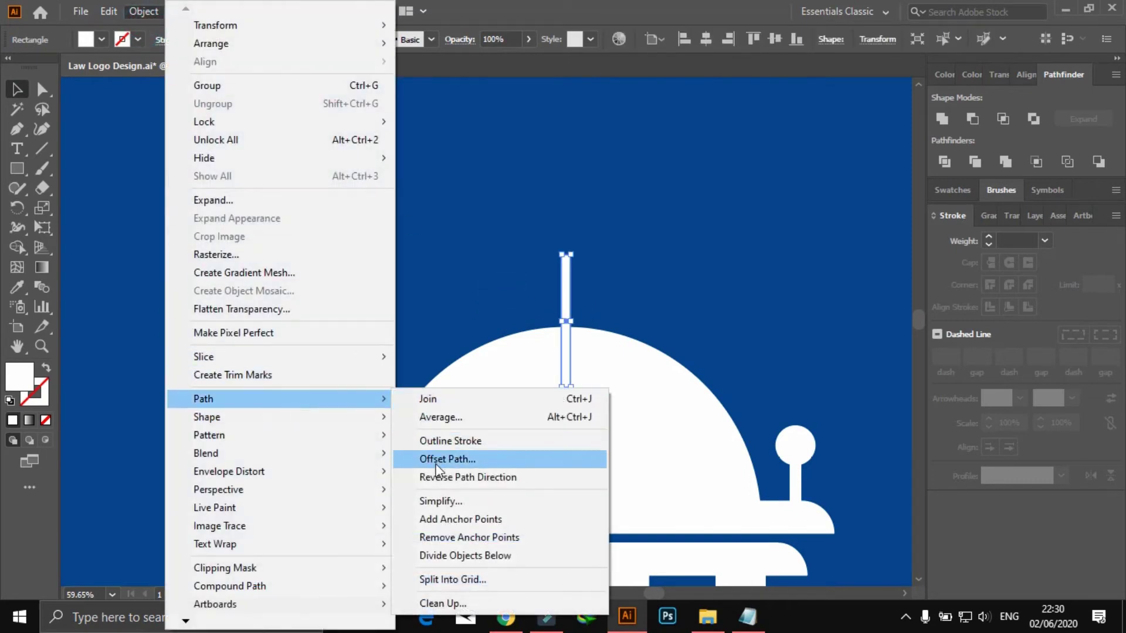
{"action": "left_click", "coordinate": [465, 459]}
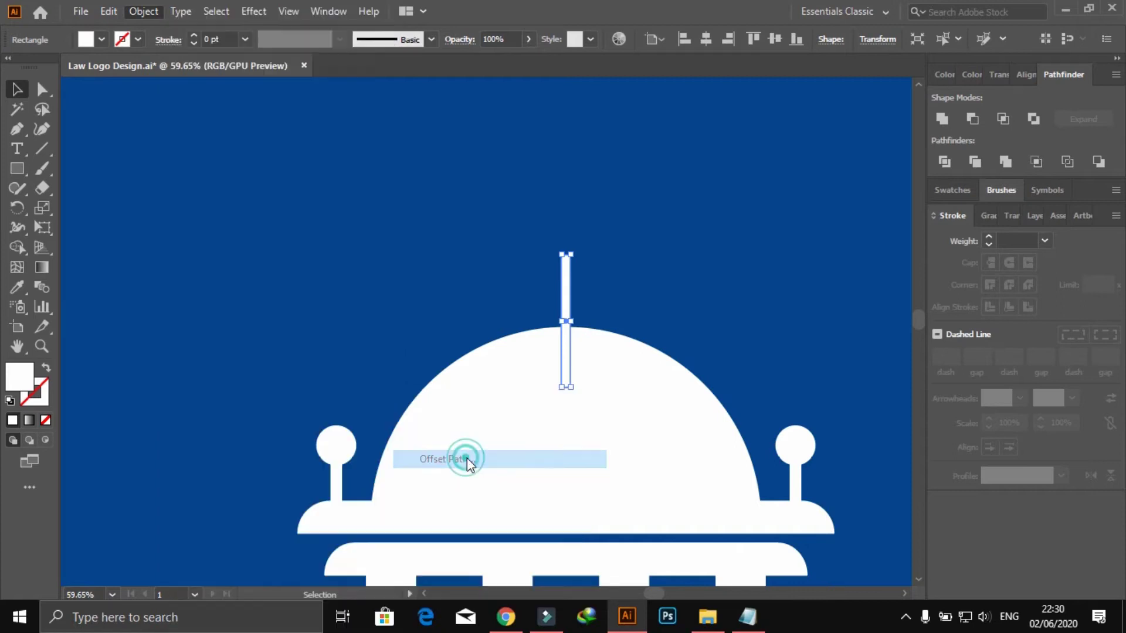
{"action": "type", "text": "2"}
{"action": "left_click", "coordinate": [818, 359]}
- Fill the outer offset path with the background blue to separate pole from dome
{"action": "left_click", "coordinate": [687, 296]}
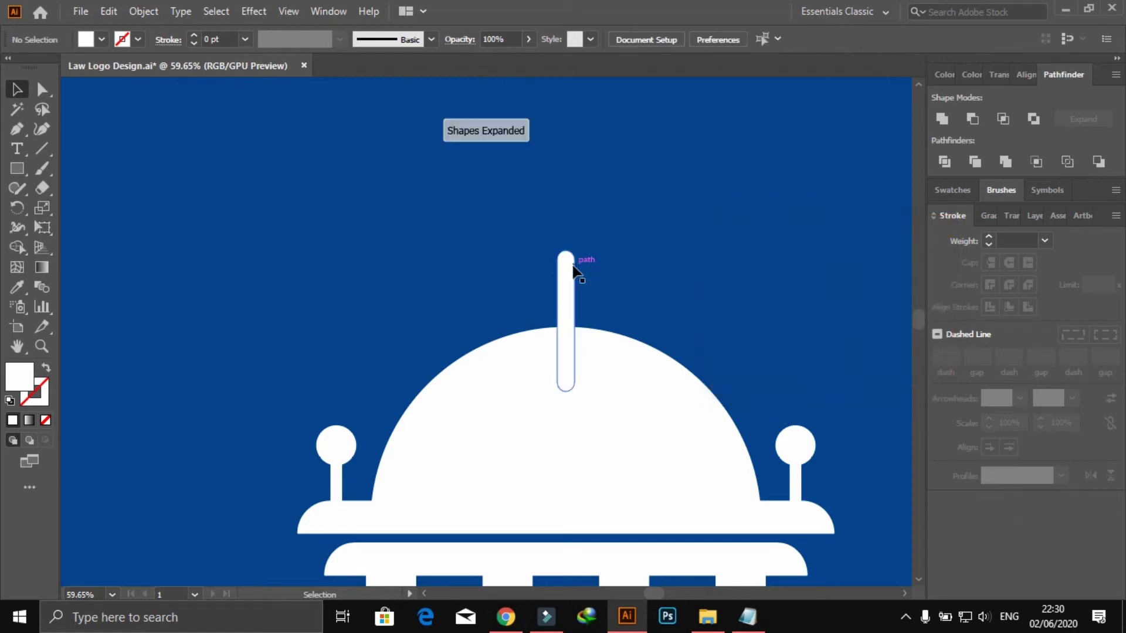
{"action": "left_click", "coordinate": [573, 261]}
{"action": "key", "text": "i"}
{"action": "left_click", "coordinate": [683, 234]}
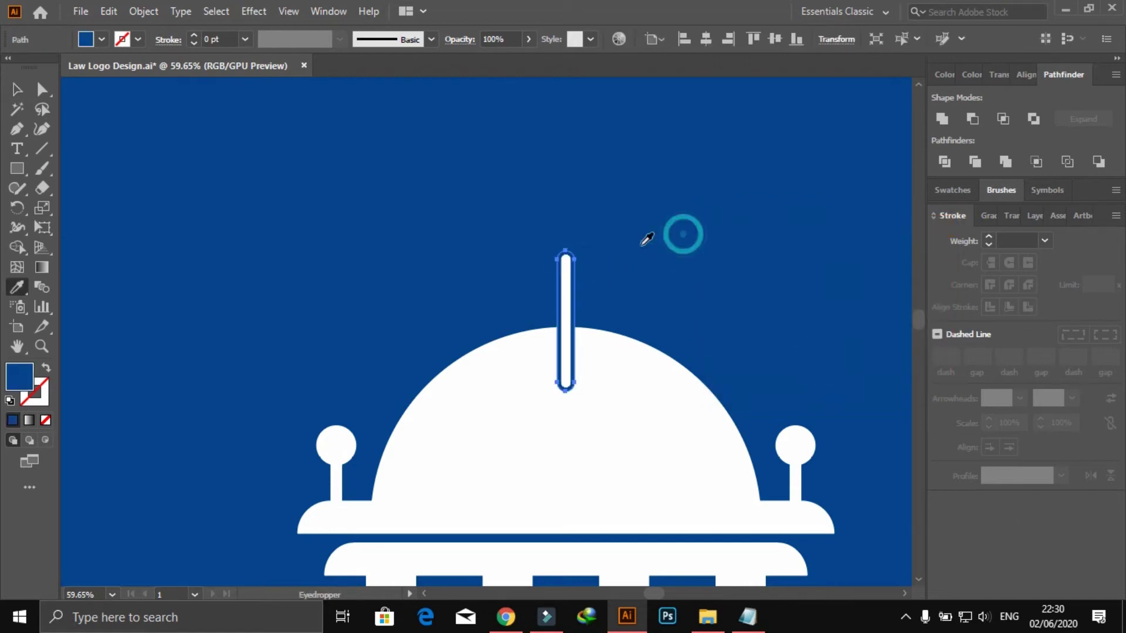
{"action": "left_click", "coordinate": [239, 238]}
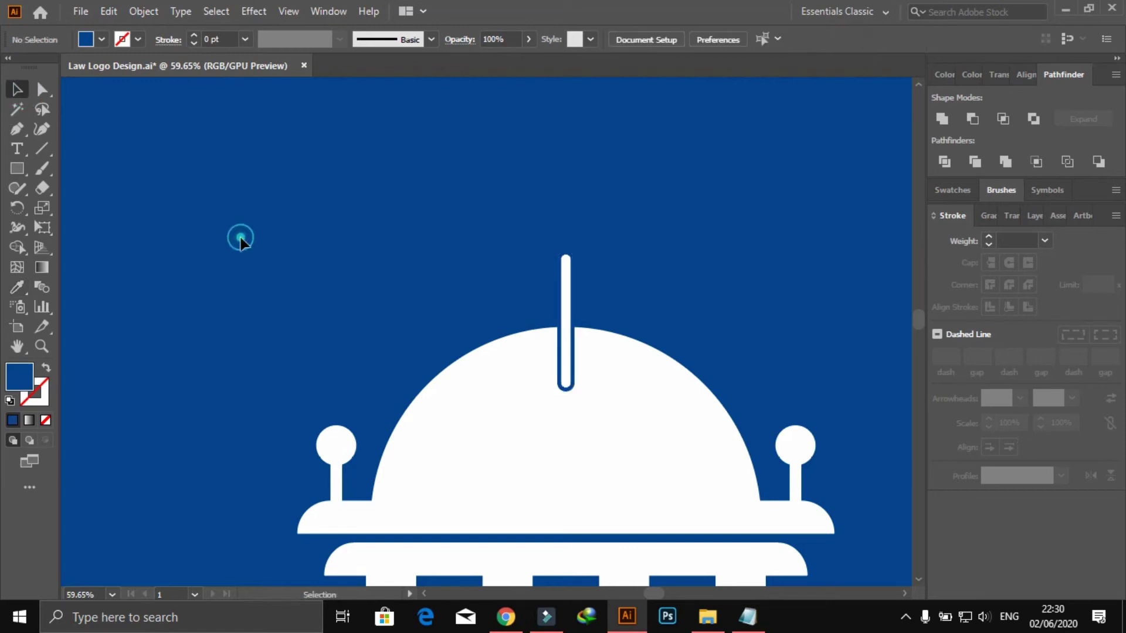
{"action": "left_click", "coordinate": [438, 238]}
{"action": "key", "text": "z"}
{"action": "left_click_drag", "start_coordinate": [493, 220], "coordinate": [628, 374]}
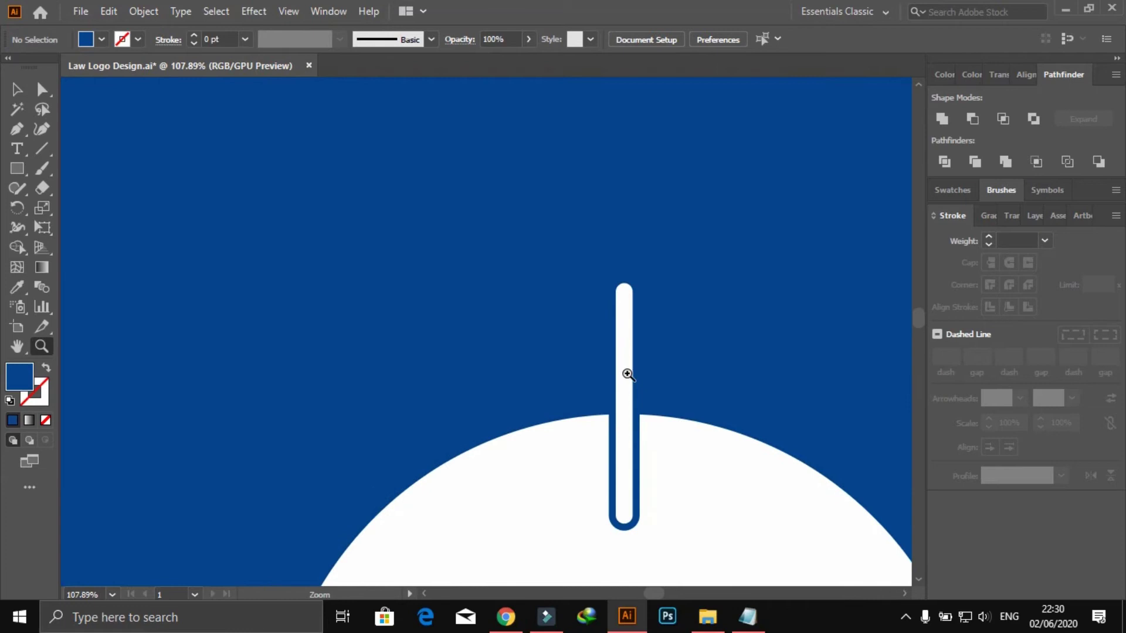
{"action": "left_click", "coordinate": [17, 89]}
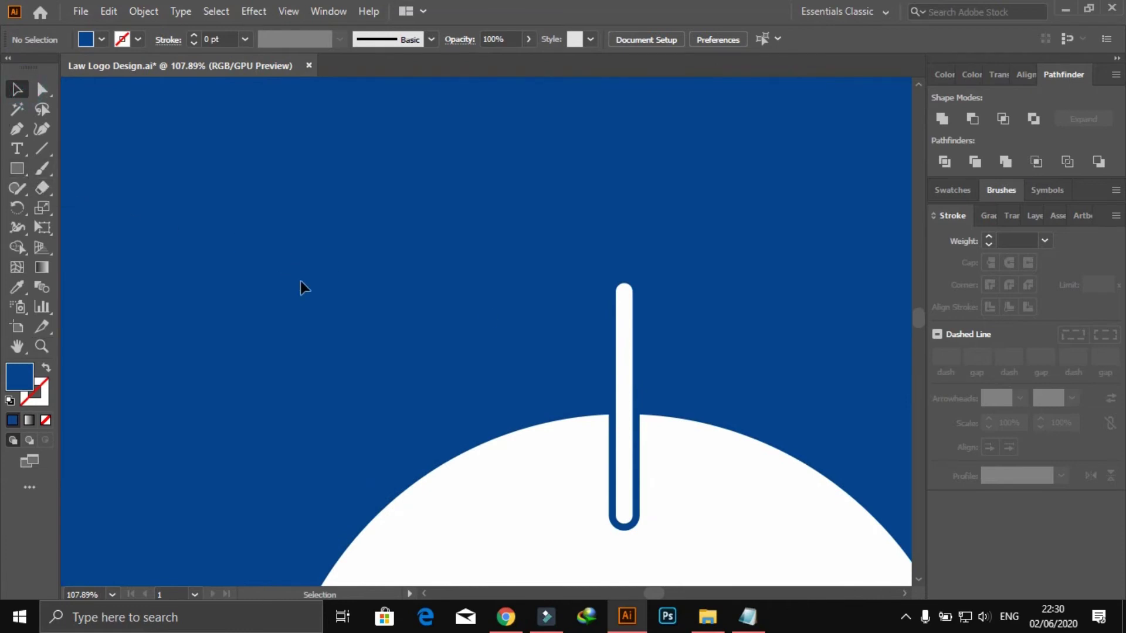
{"action": "key", "text": "p"}
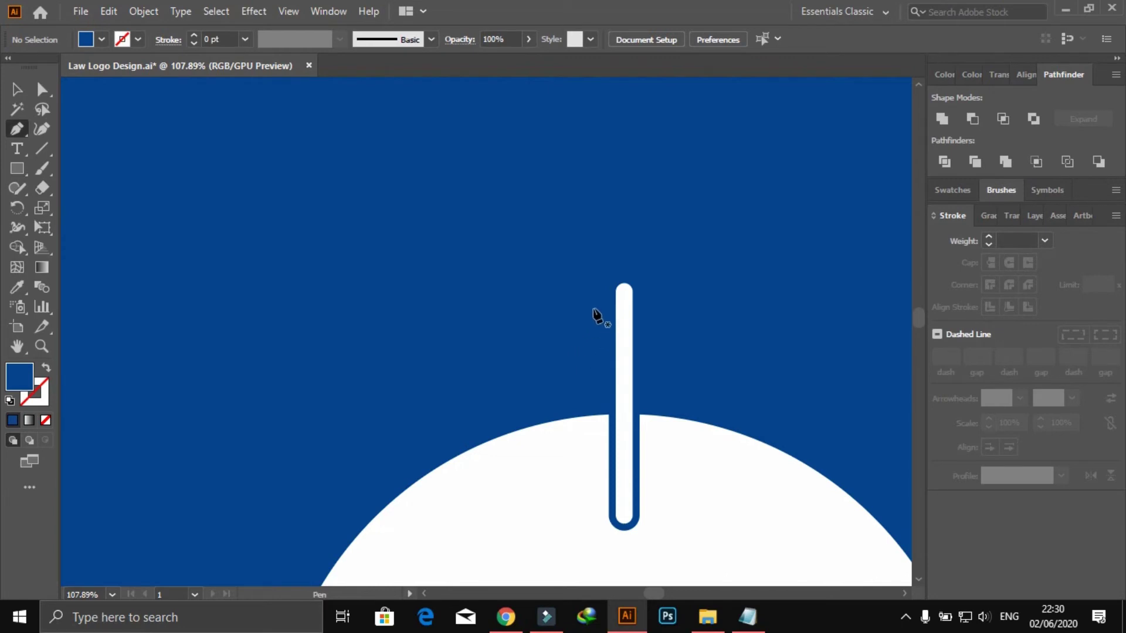
- Draw a notched swallowtail flag with the Pen tool and fill it with the pole's white
{"action": "left_click", "coordinate": [593, 308]}
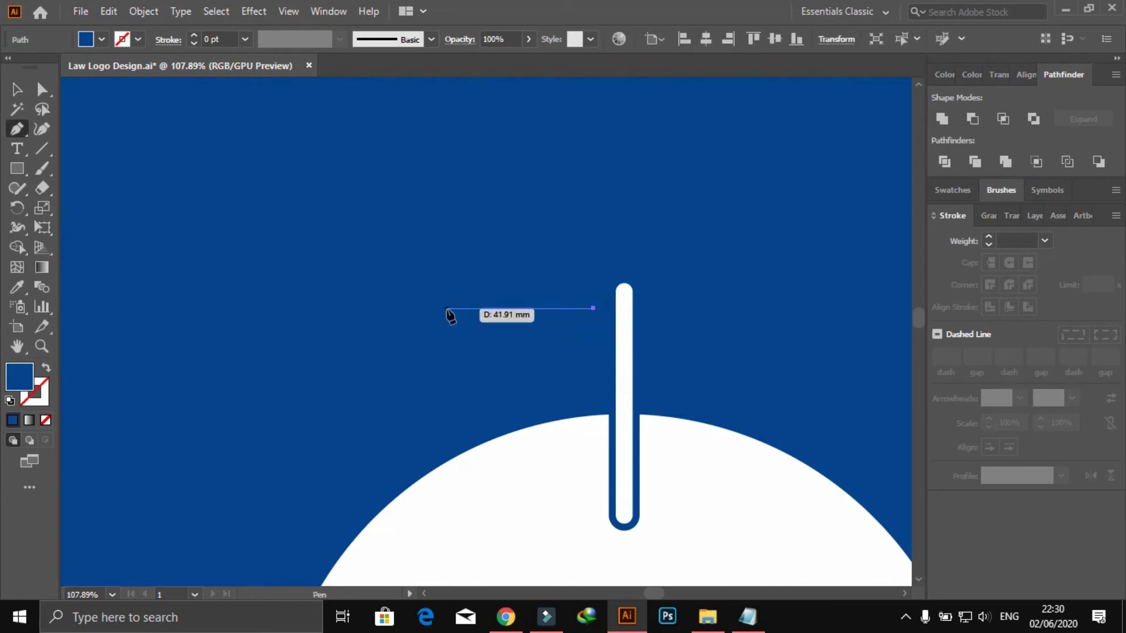
{"action": "left_click", "coordinate": [456, 338]}
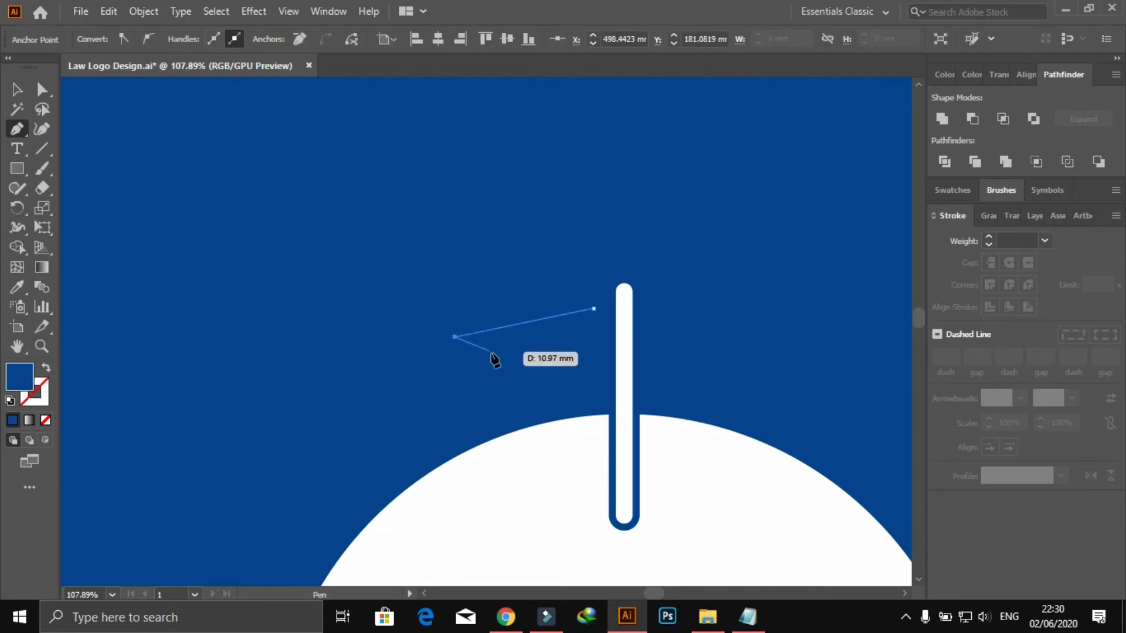
{"action": "left_click", "coordinate": [492, 352]}
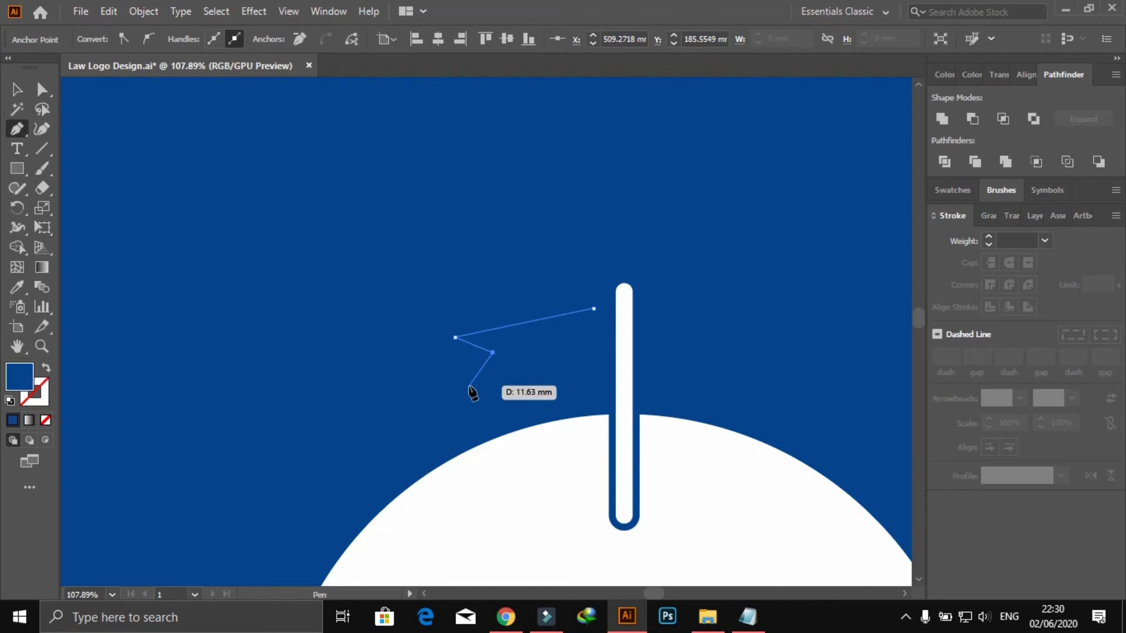
{"action": "left_click", "coordinate": [468, 385]}
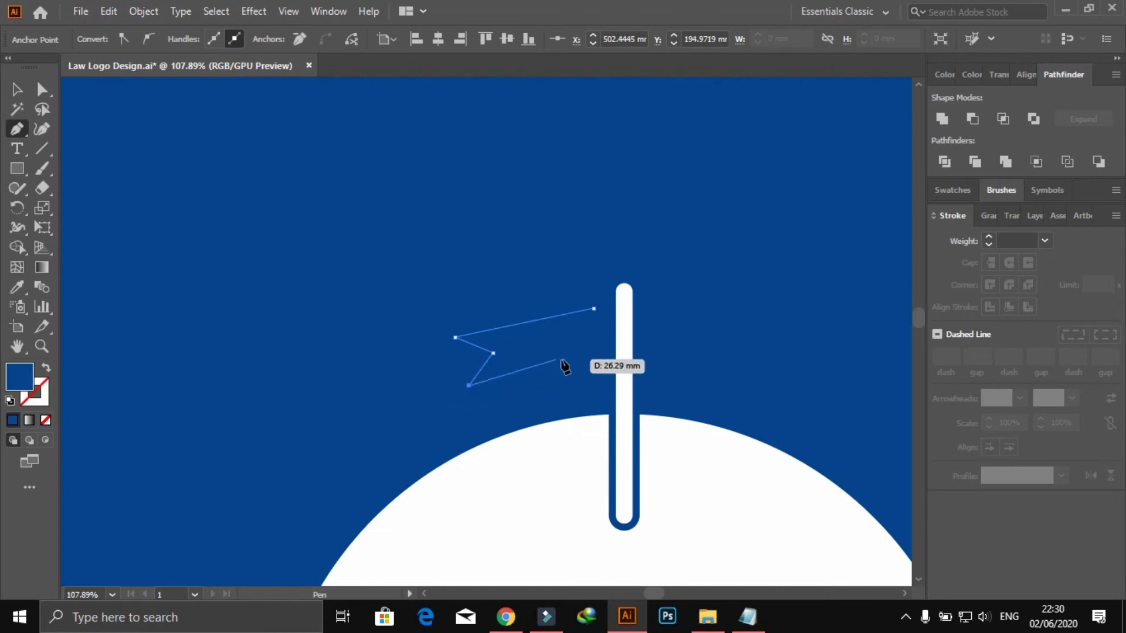
{"action": "left_click", "coordinate": [593, 358]}
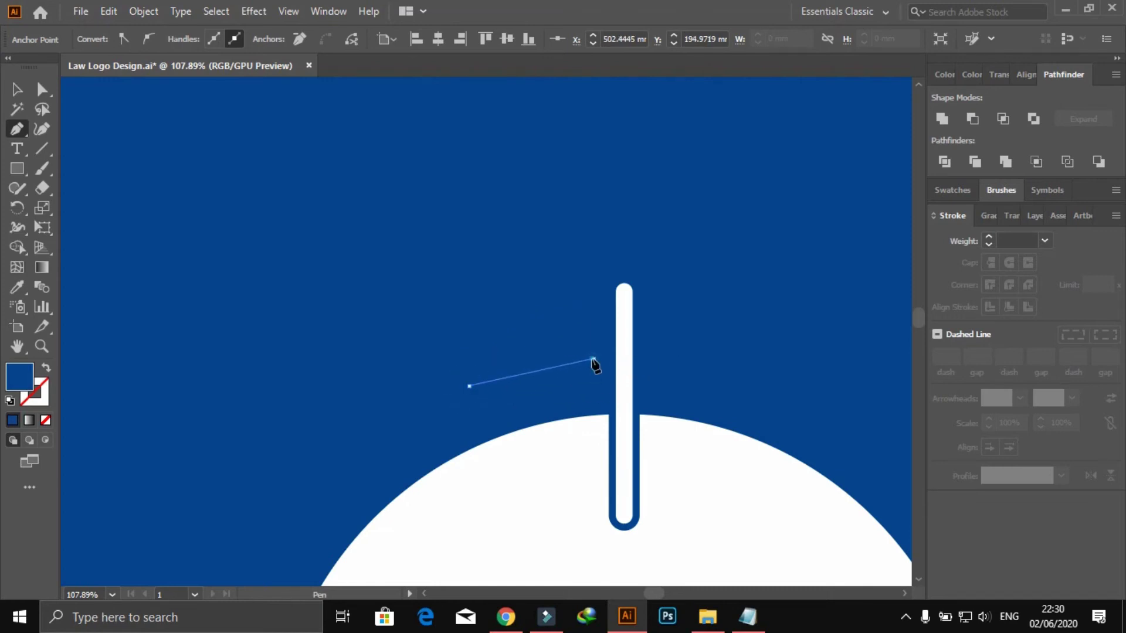
{"action": "left_click", "coordinate": [593, 309]}
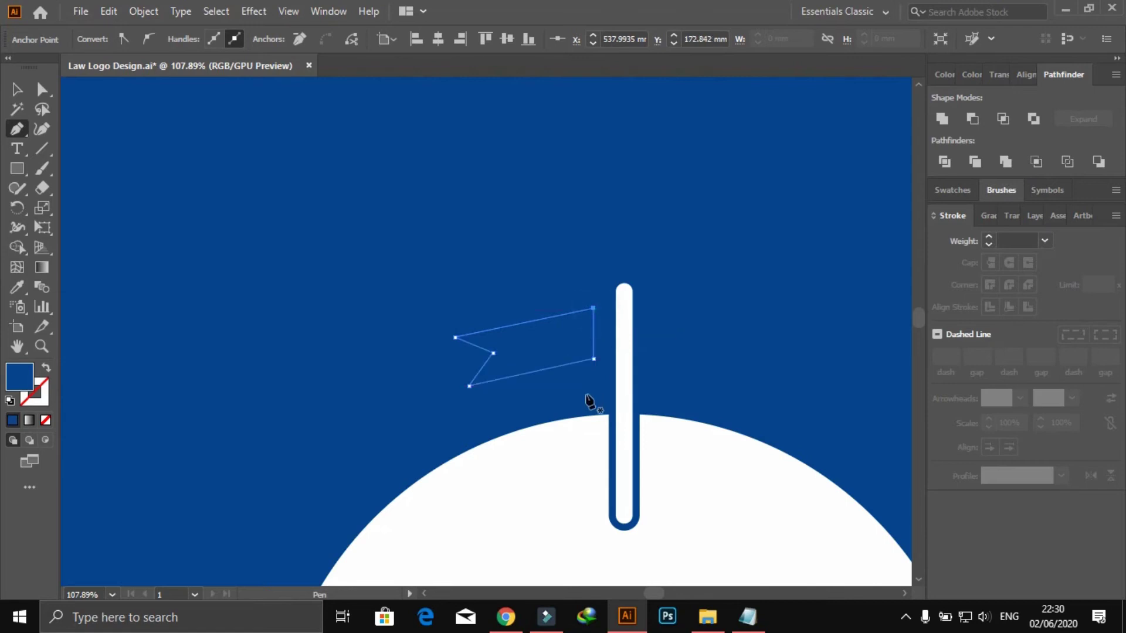
{"action": "key", "text": "i"}
{"action": "left_click", "coordinate": [623, 379]}
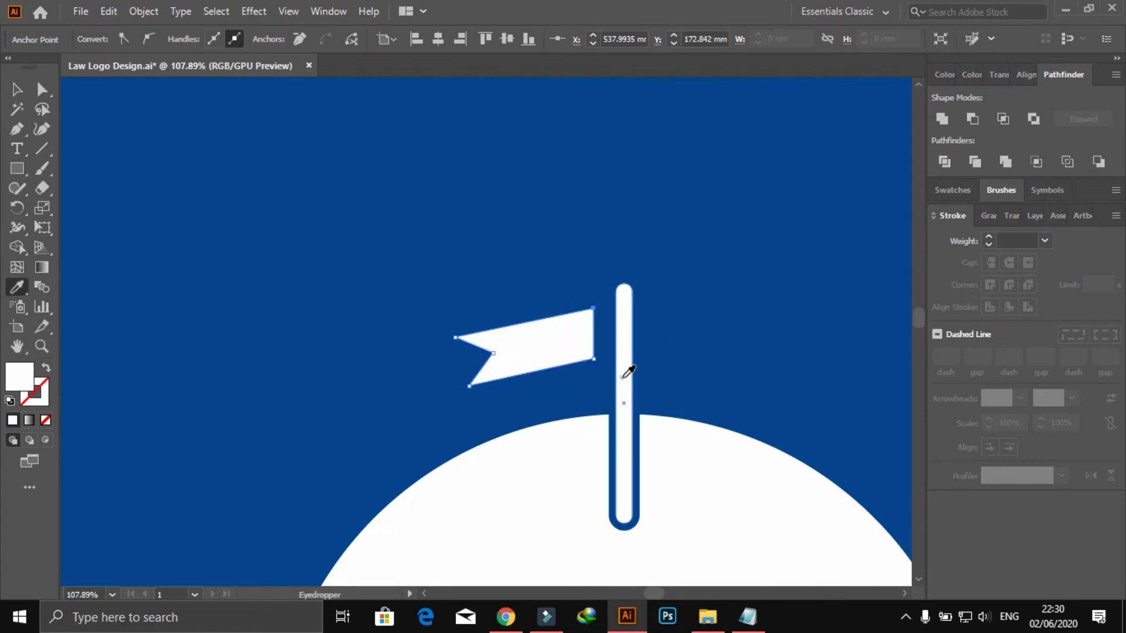
- Move the flag right against the pole and enlarge it
{"action": "left_click", "coordinate": [16, 89]}
{"action": "left_click", "coordinate": [241, 189]}
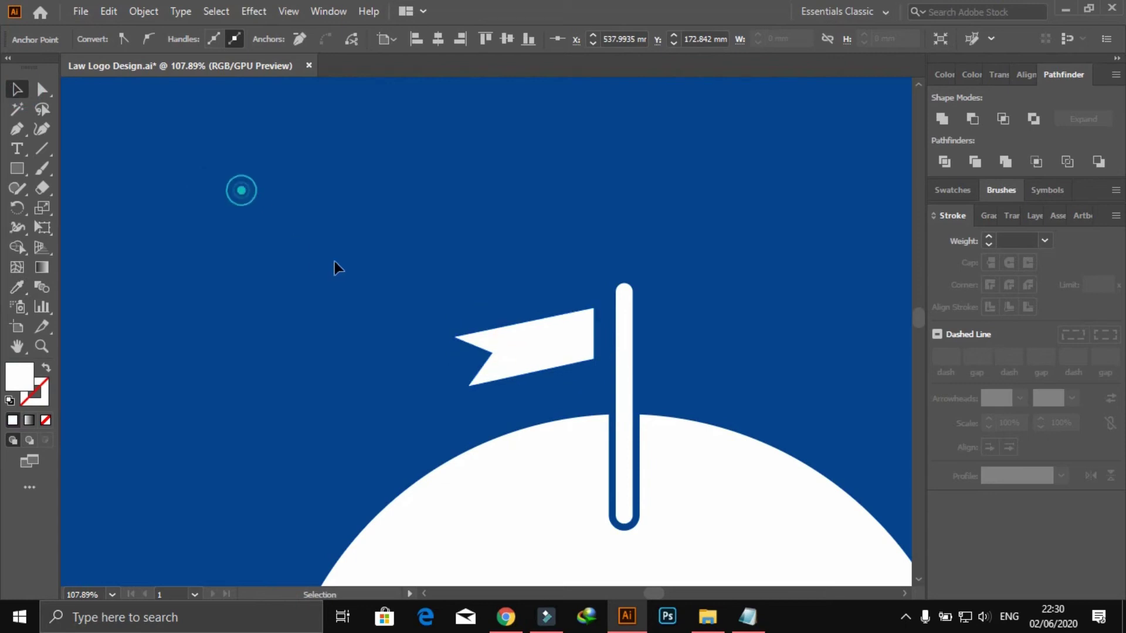
{"action": "left_click_drag", "start_coordinate": [526, 365], "coordinate": [544, 365]}
{"action": "left_click", "coordinate": [436, 255]}
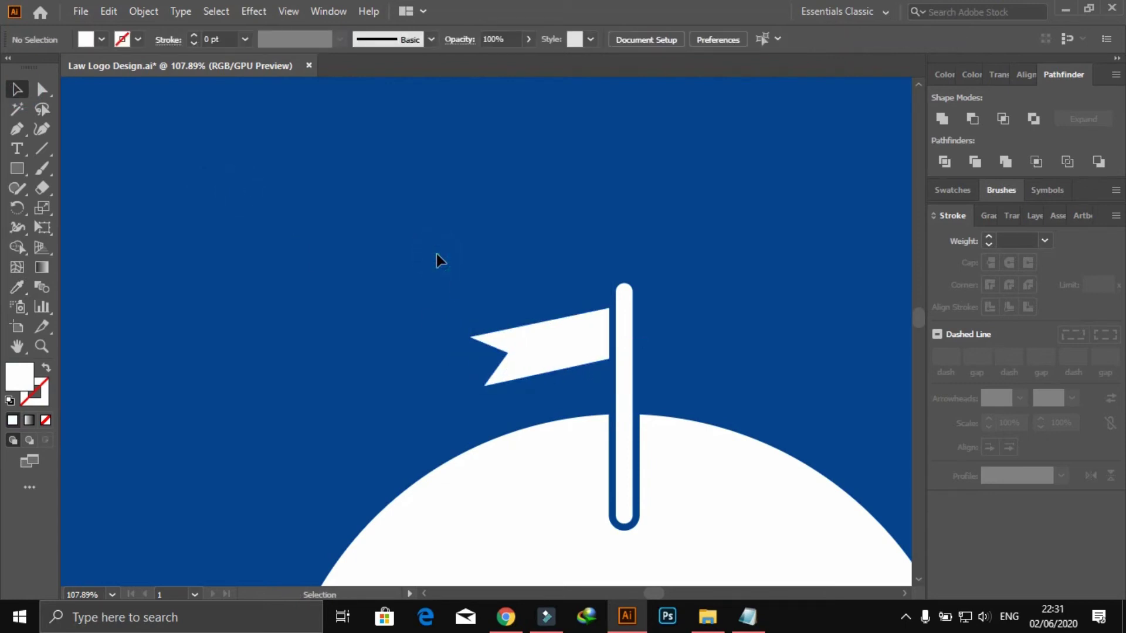
{"action": "left_click", "coordinate": [551, 366]}
{"action": "left_click_drag", "start_coordinate": [471, 388], "coordinate": [452, 397]}
{"action": "left_click", "coordinate": [339, 409]}
- Adjust the pole's position, then move the flag up to the pole top and make it taller
{"action": "key", "text": "z"}
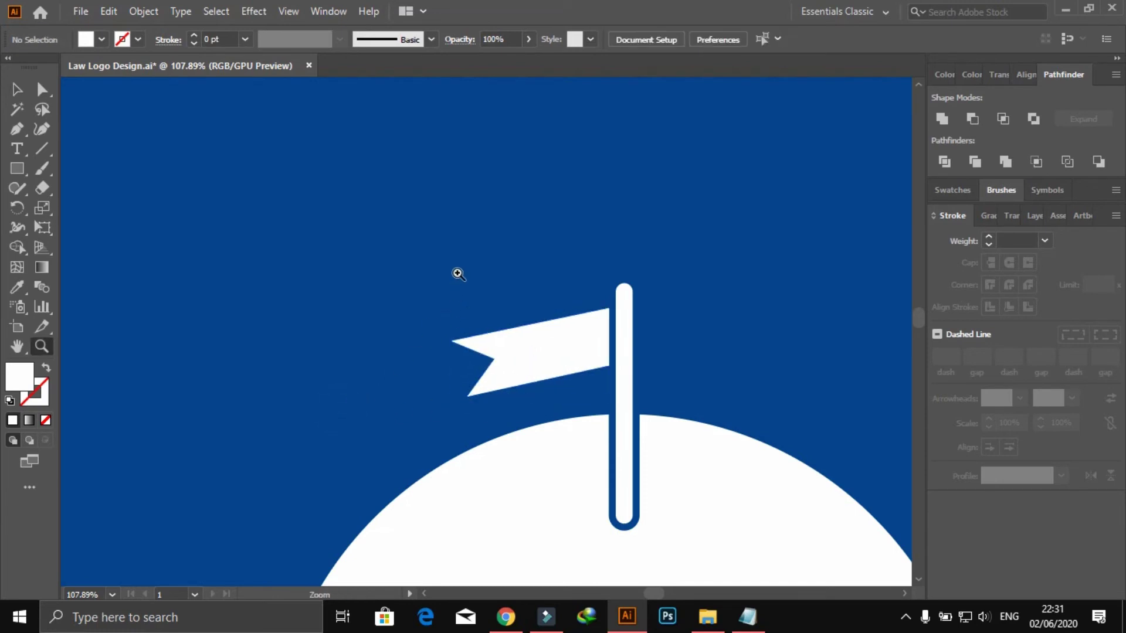
{"action": "left_click", "coordinate": [458, 273]}
{"action": "left_click", "coordinate": [16, 89]}
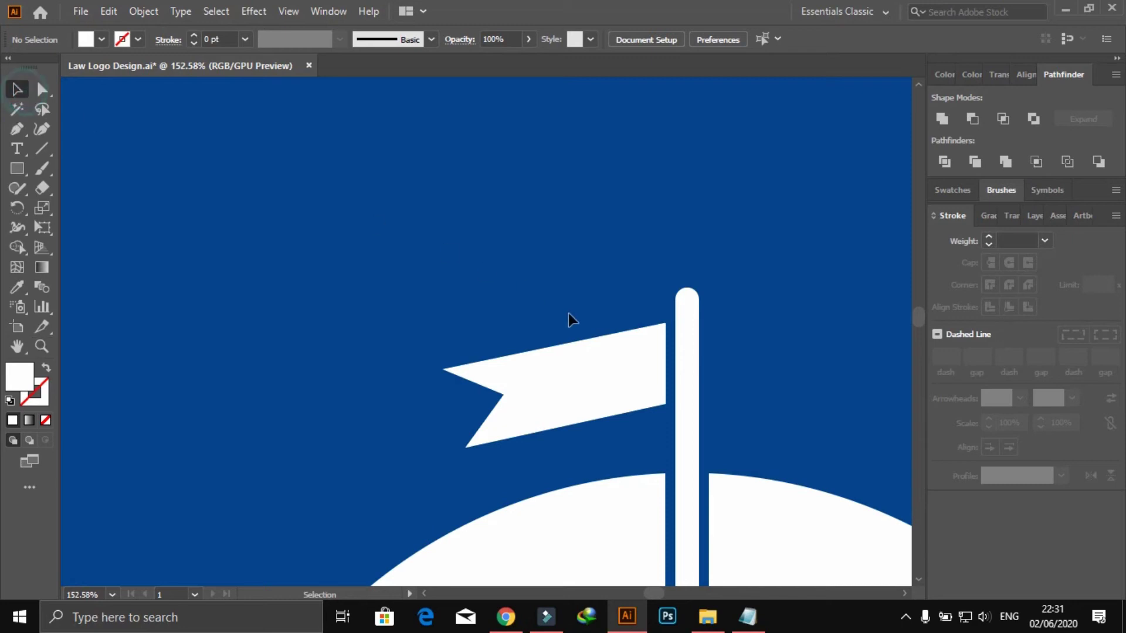
{"action": "left_click", "coordinate": [690, 457]}
{"action": "left_click_drag", "start_coordinate": [686, 458], "coordinate": [689, 448]}
{"action": "left_click", "coordinate": [626, 363]}
{"action": "left_click_drag", "start_coordinate": [618, 386], "coordinate": [616, 363]}
{"action": "left_click", "coordinate": [765, 408]}
{"action": "left_click", "coordinate": [621, 352]}
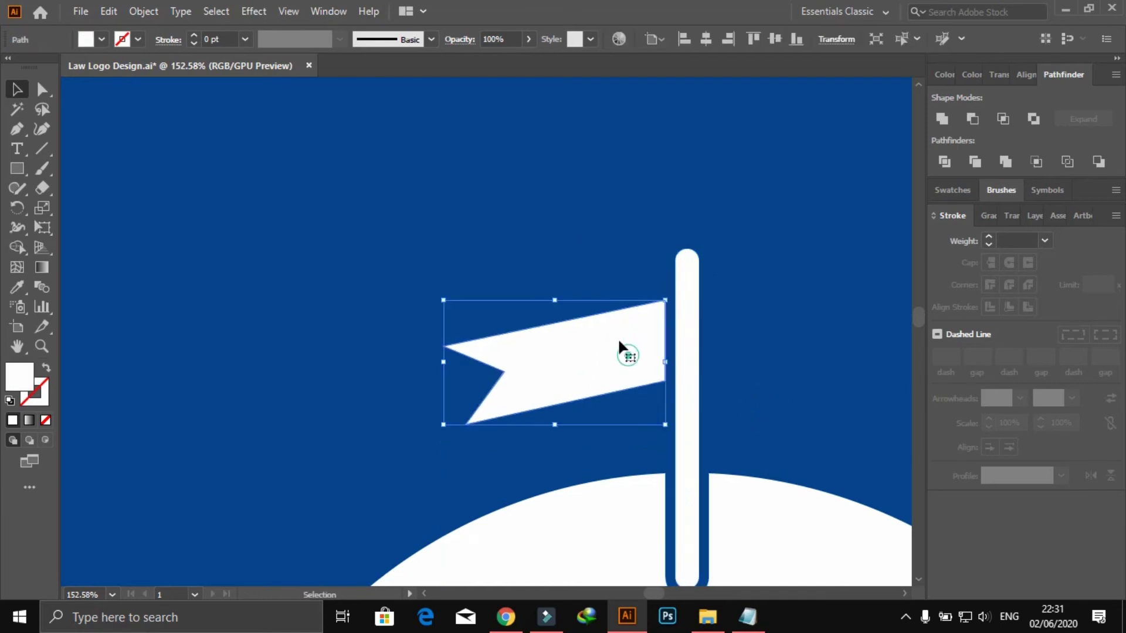
{"action": "left_click_drag", "start_coordinate": [557, 301], "coordinate": [556, 282]}
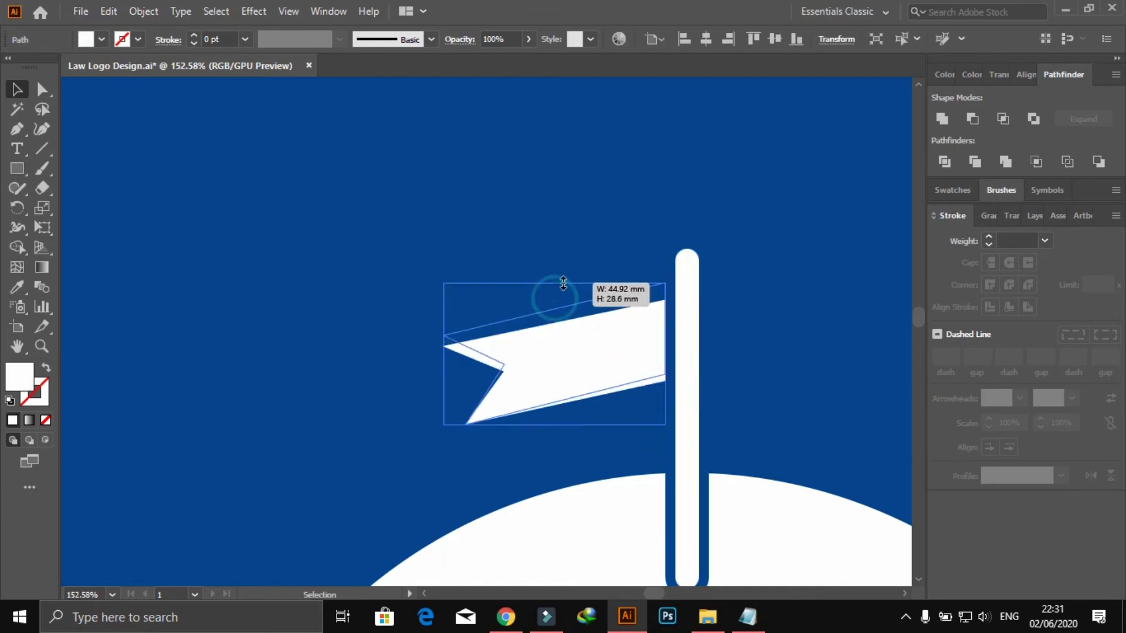
{"action": "left_click", "coordinate": [561, 227]}
- Select the whole building, shift it left, and vertically centre it on the artboard
{"action": "key", "text": "ctrl+0"}
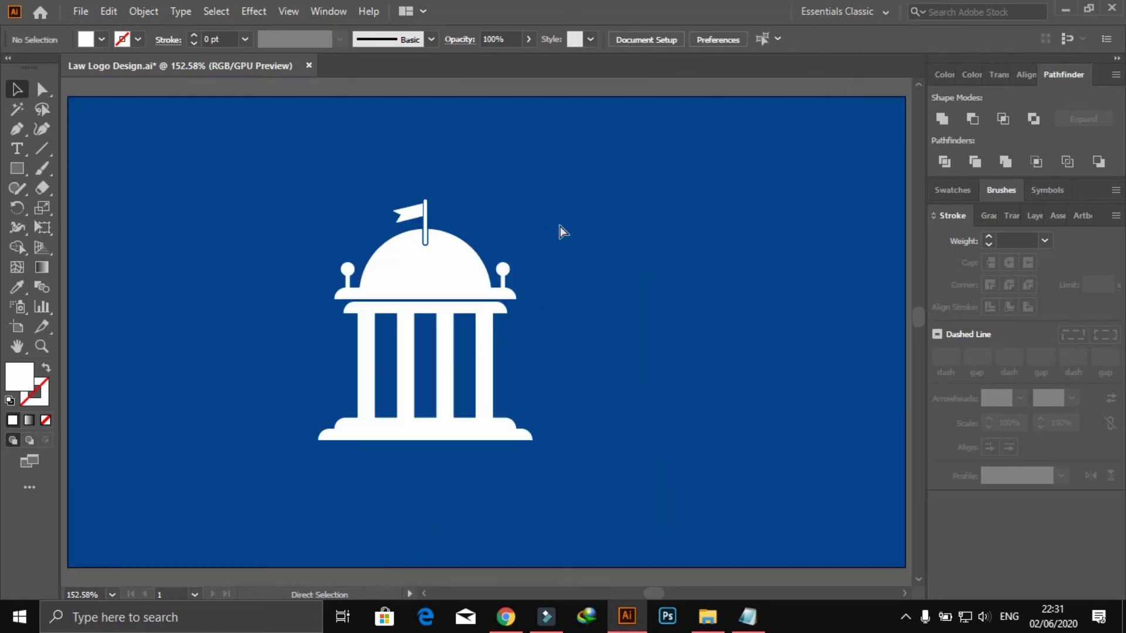
{"action": "left_click", "coordinate": [703, 332]}
{"action": "left_click", "coordinate": [631, 340]}
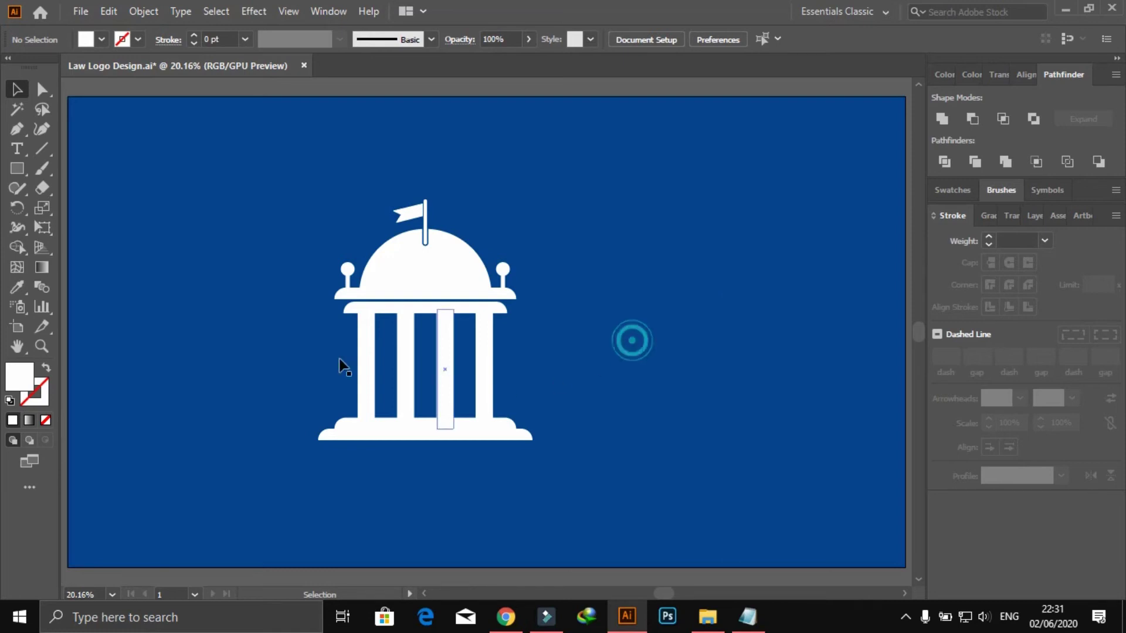
{"action": "left_click_drag", "start_coordinate": [284, 174], "coordinate": [541, 441]}
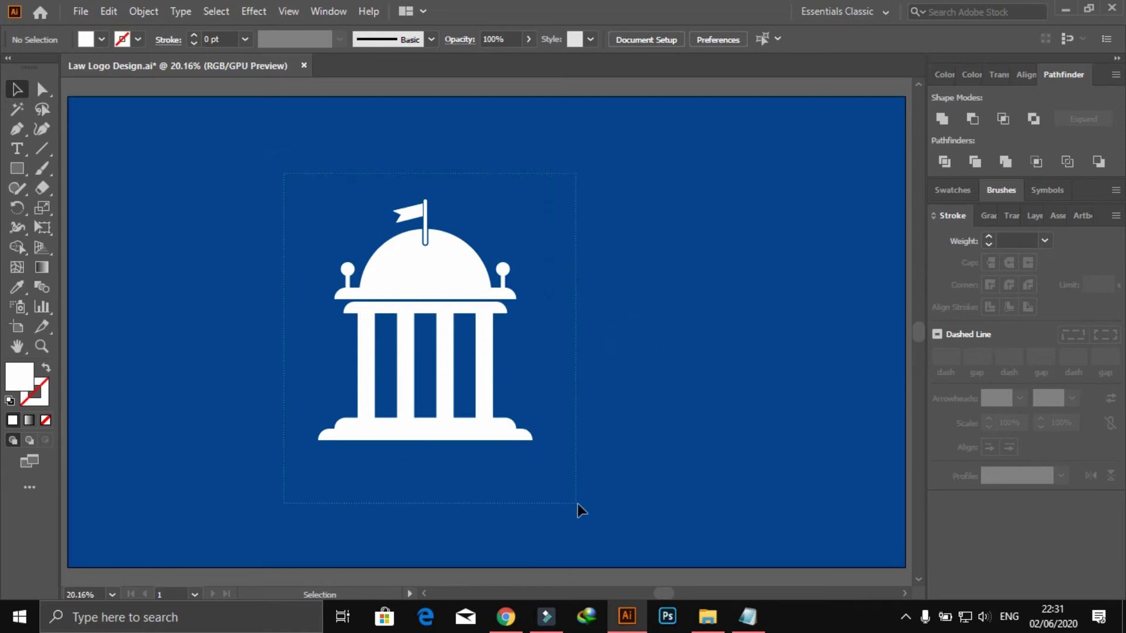
{"action": "left_click_drag", "start_coordinate": [578, 510], "coordinate": [579, 506]}
{"action": "key", "text": "v"}
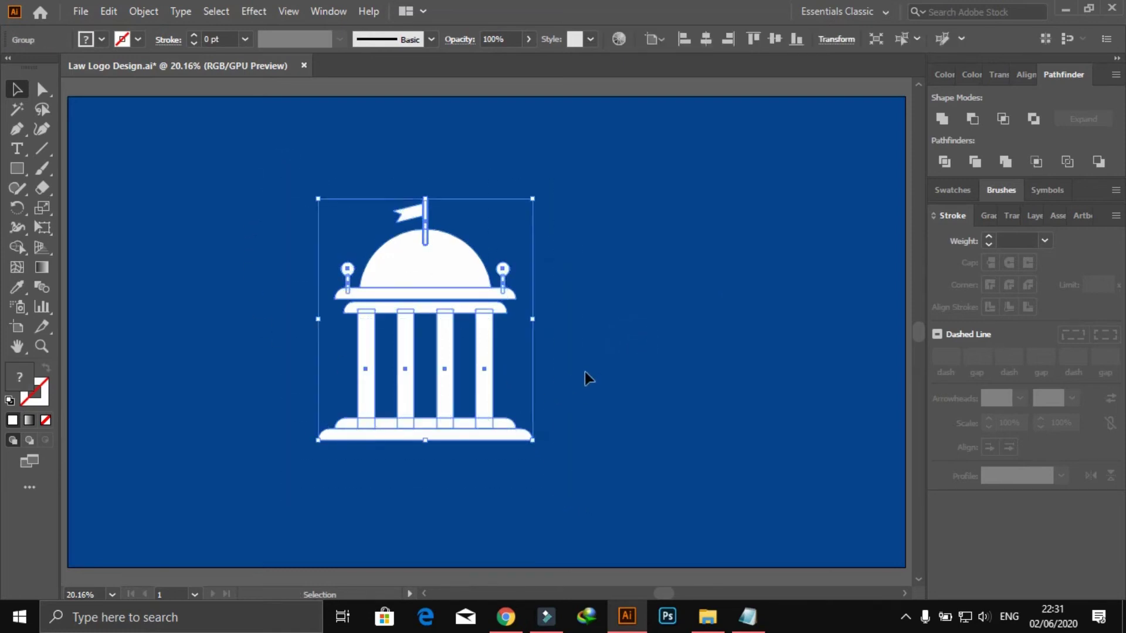
{"action": "left_click", "coordinate": [583, 369]}
{"action": "left_click_drag", "start_coordinate": [457, 302], "coordinate": [262, 302]}
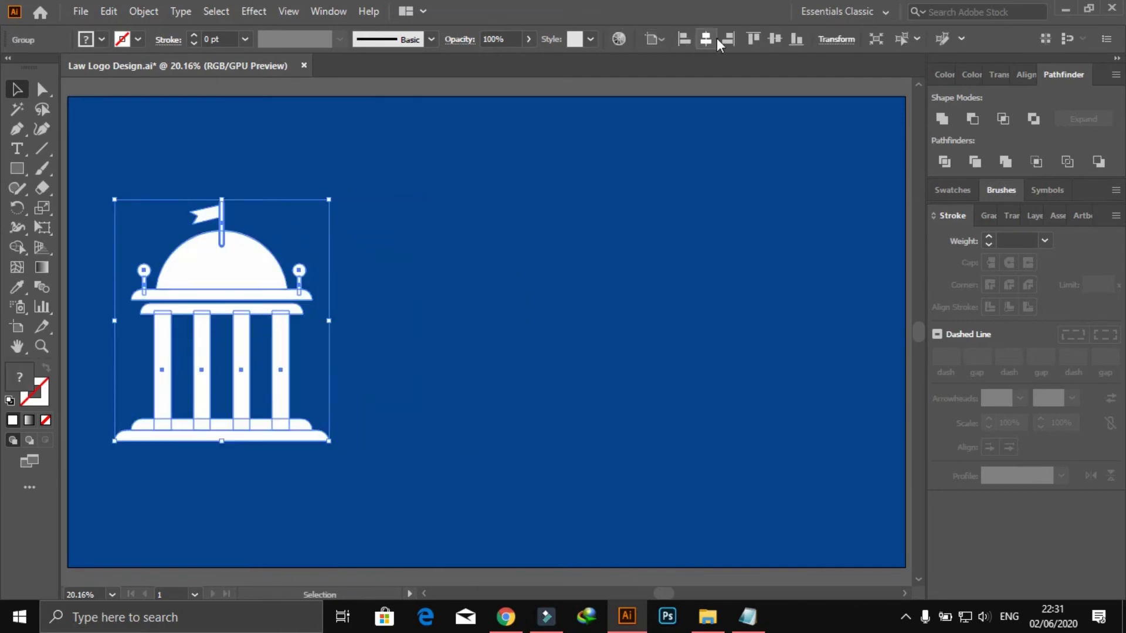
{"action": "left_click", "coordinate": [777, 37]}
{"action": "left_click", "coordinate": [583, 253]}
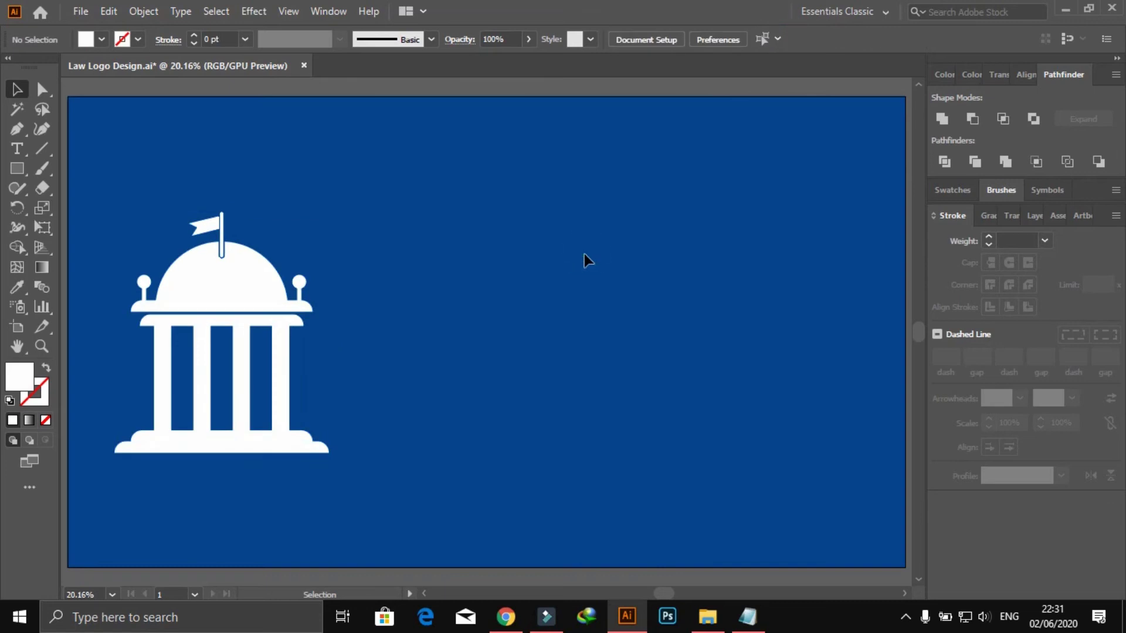
{"action": "left_click", "coordinate": [380, 297]}
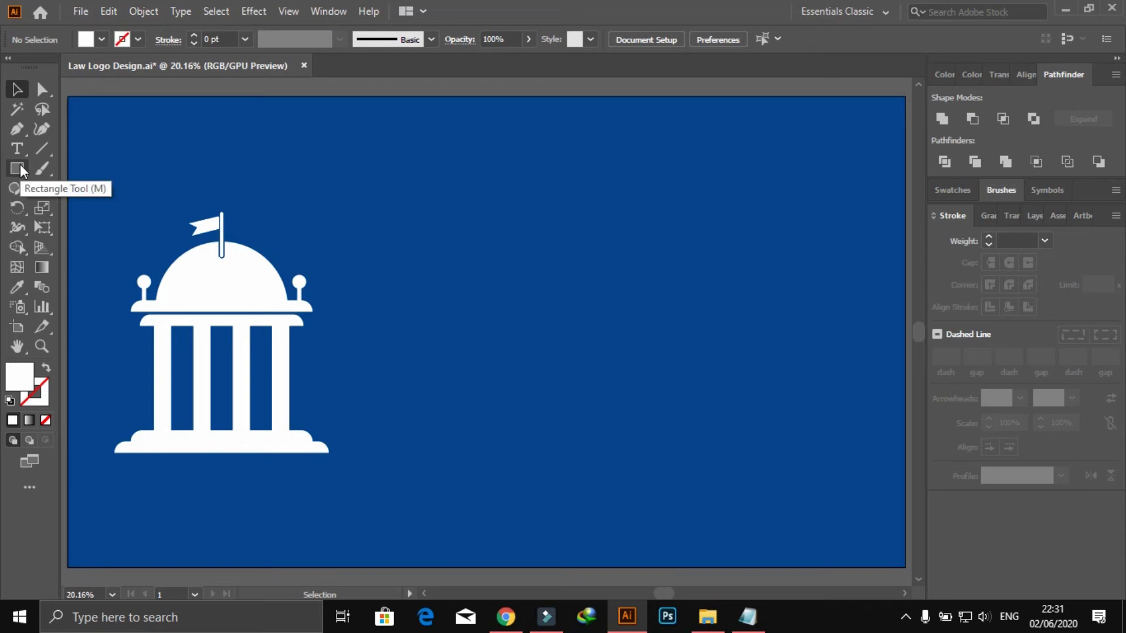
- Draw a tall thin white rectangle beside the building and vertically centre it
{"action": "left_click_drag", "start_coordinate": [22, 170], "coordinate": [48, 168]}
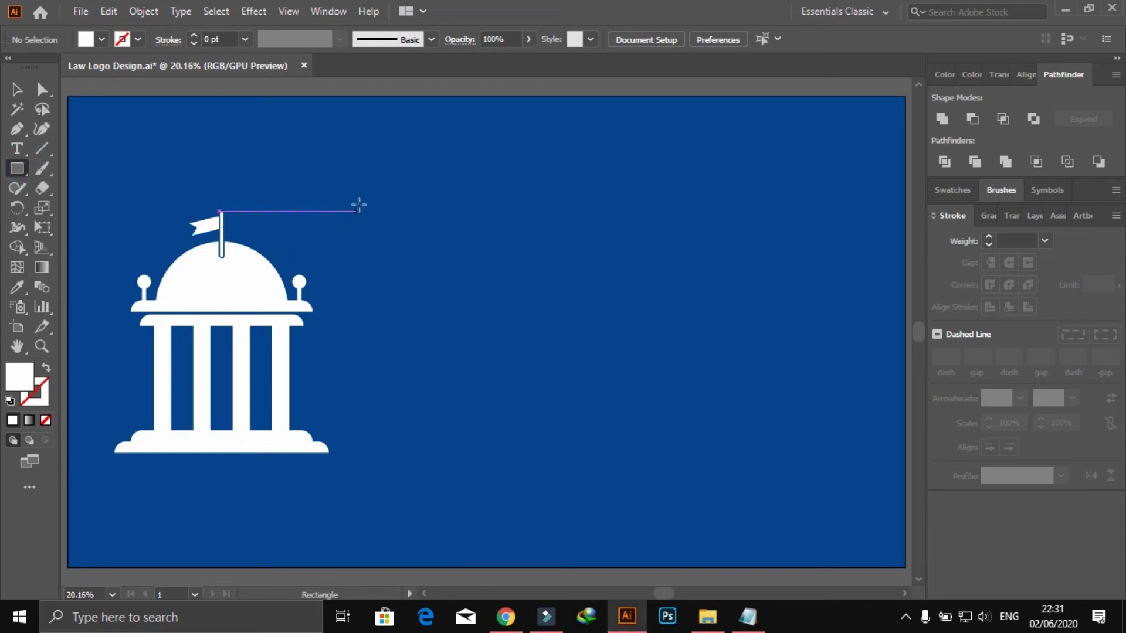
{"action": "left_click_drag", "start_coordinate": [353, 167], "coordinate": [365, 519]}
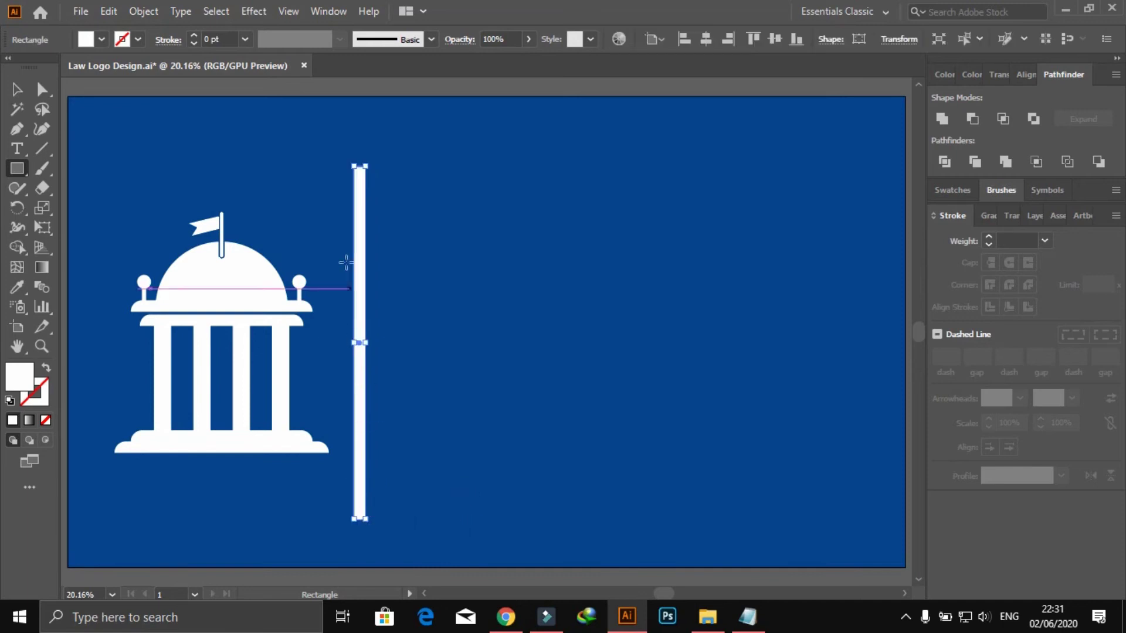
{"action": "left_click", "coordinate": [17, 91]}
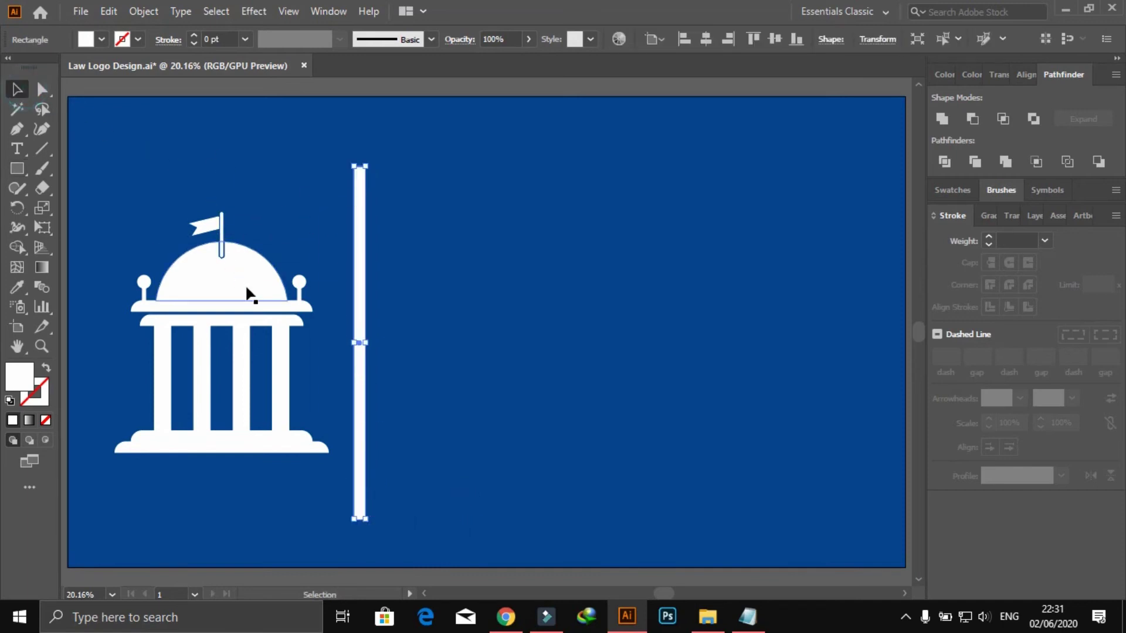
{"action": "left_click", "coordinate": [773, 38]}
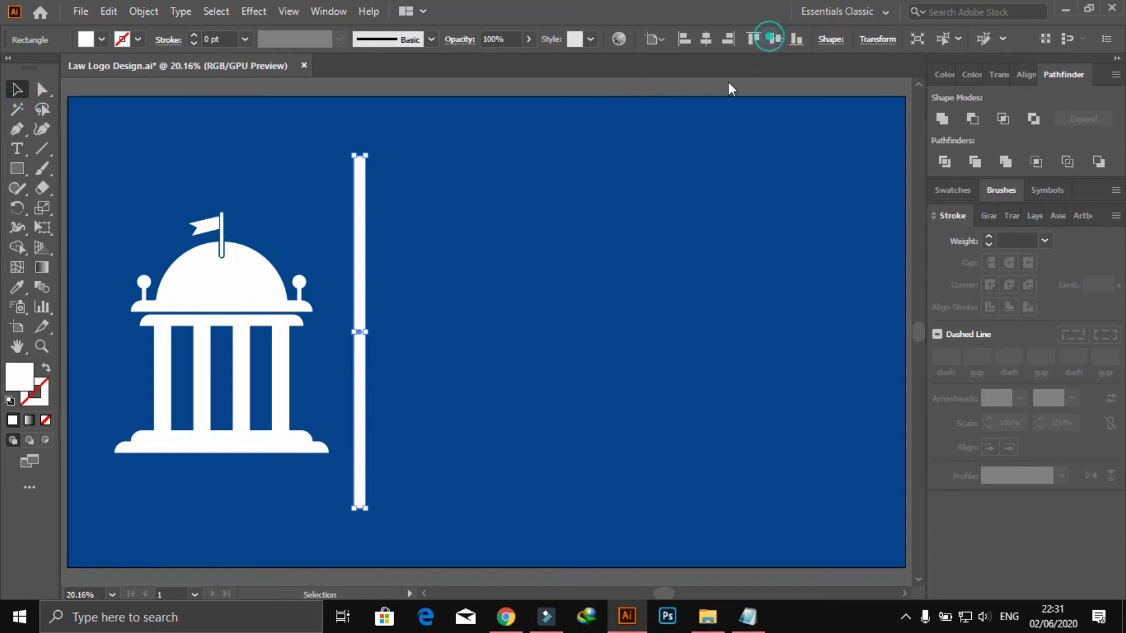
{"action": "left_click", "coordinate": [523, 256]}
{"action": "left_click", "coordinate": [366, 320]}
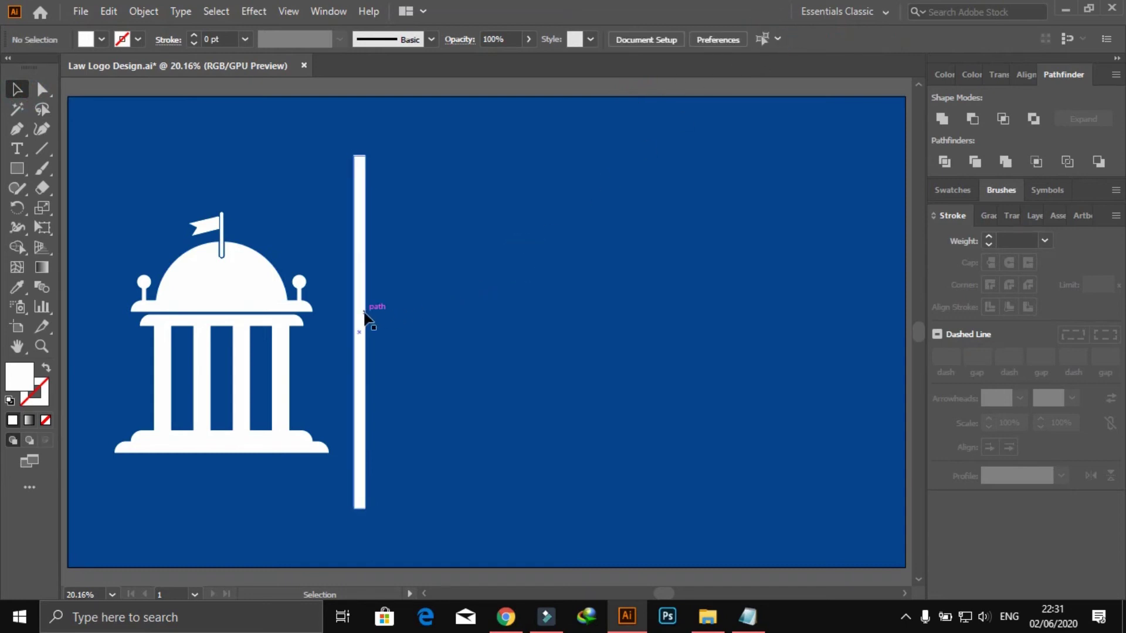
- Zoom in and narrow the divider bar, then fit the artboard back in view
{"action": "key", "text": "z"}
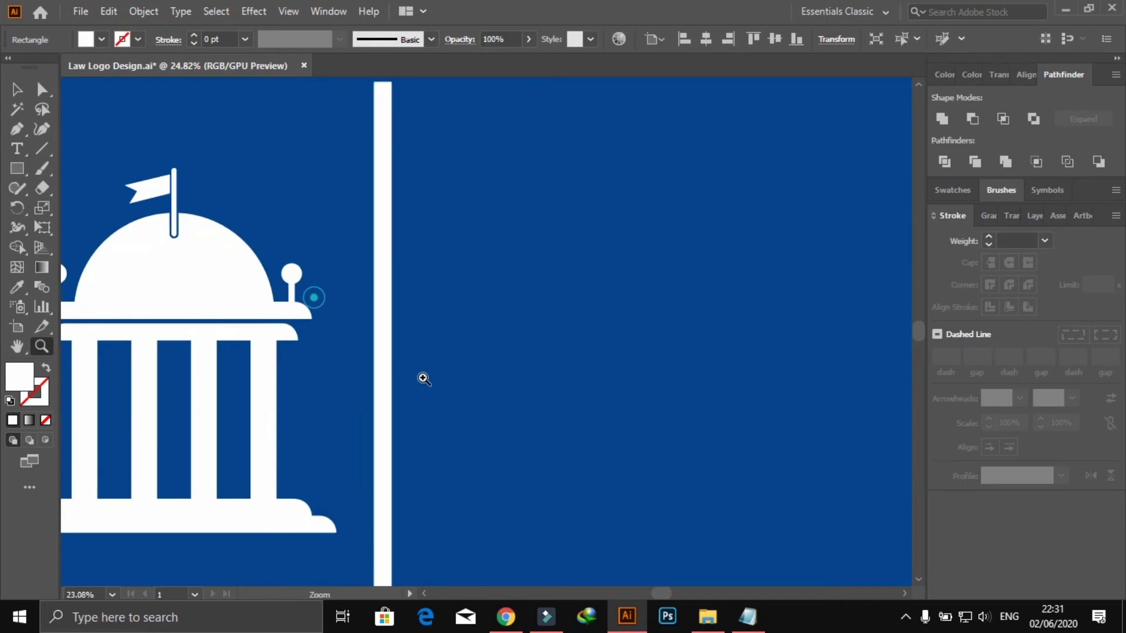
{"action": "left_click_drag", "start_coordinate": [311, 298], "coordinate": [618, 475]}
{"action": "left_click", "coordinate": [17, 89]}
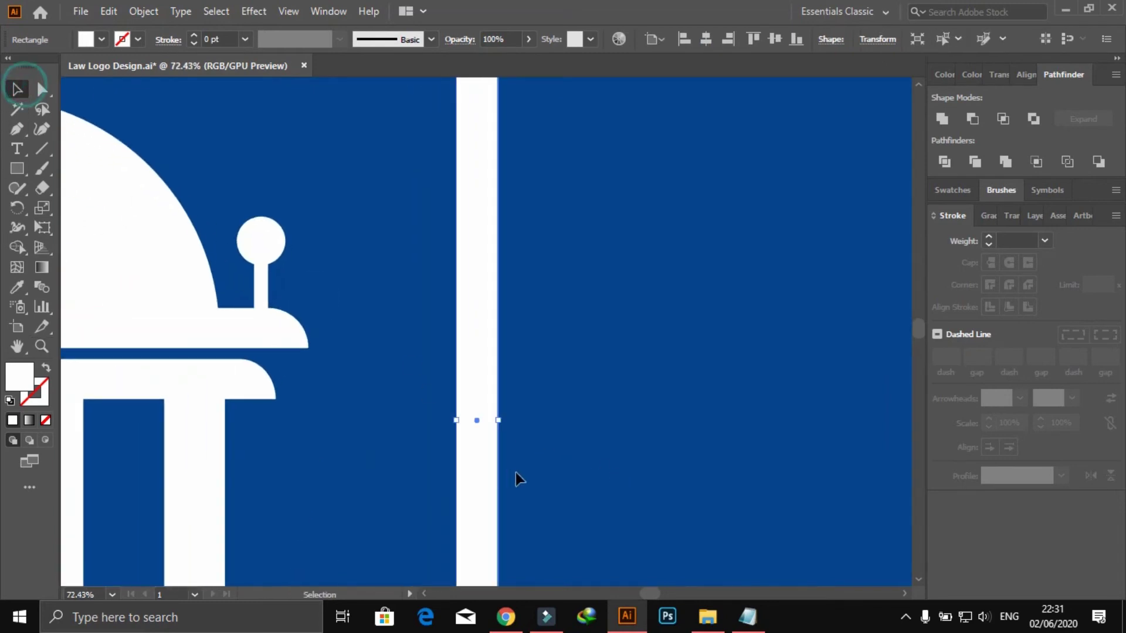
{"action": "left_click_drag", "start_coordinate": [499, 421], "coordinate": [481, 421]}
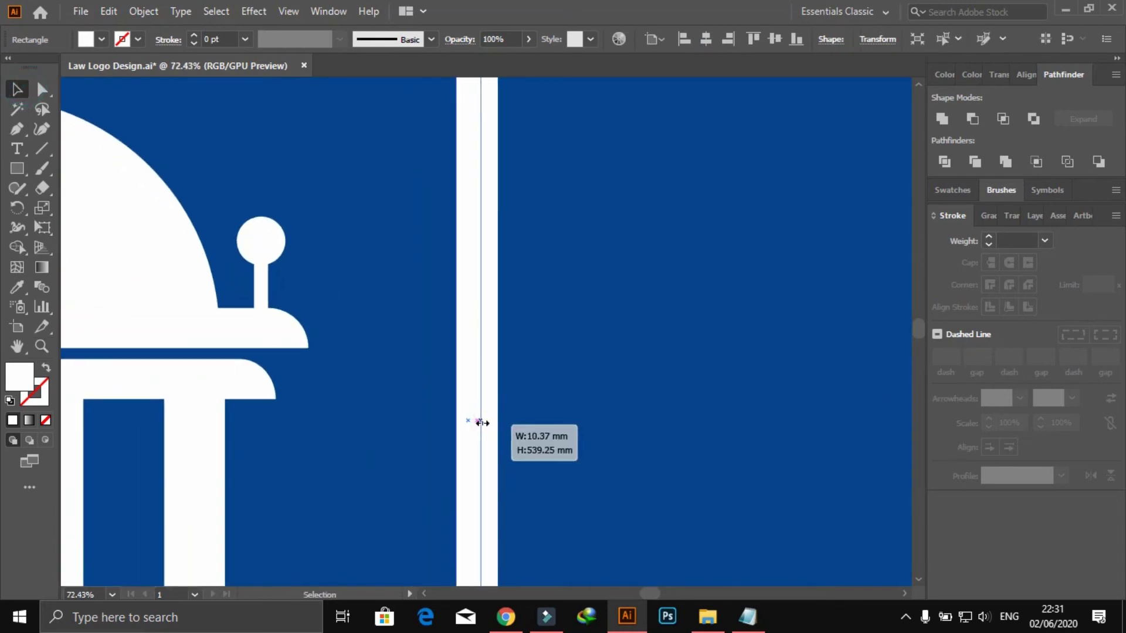
{"action": "left_click", "coordinate": [530, 442]}
{"action": "key", "text": "ctrl+0"}
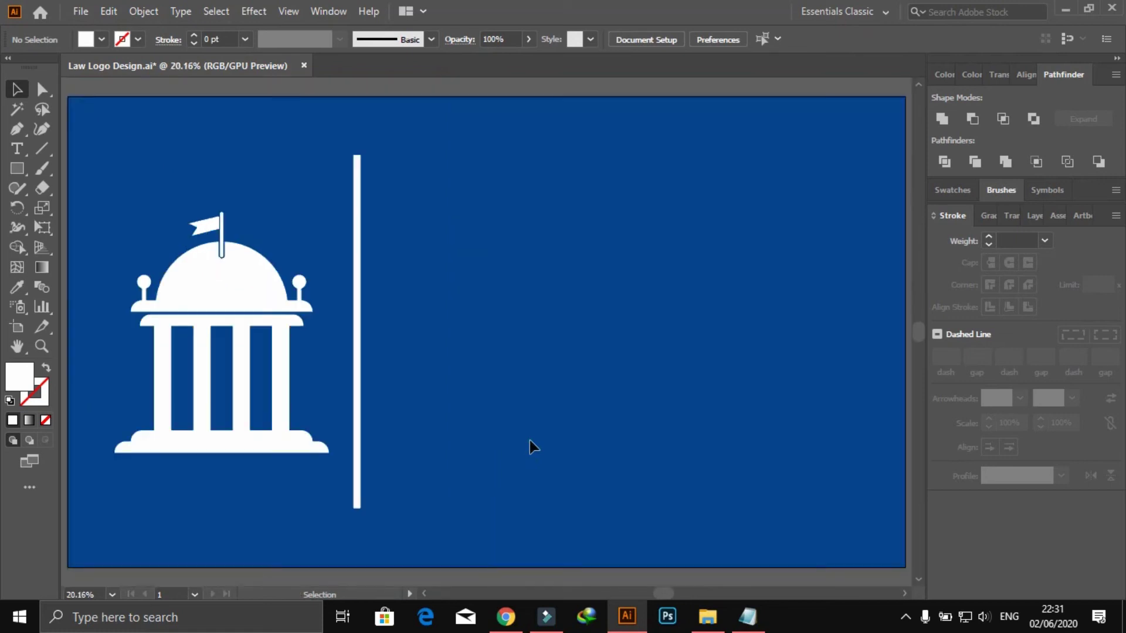
{"action": "left_click", "coordinate": [481, 336]}
- Add a text object right of the divider reading 'Lawer Firm'
{"action": "left_click", "coordinate": [18, 150]}
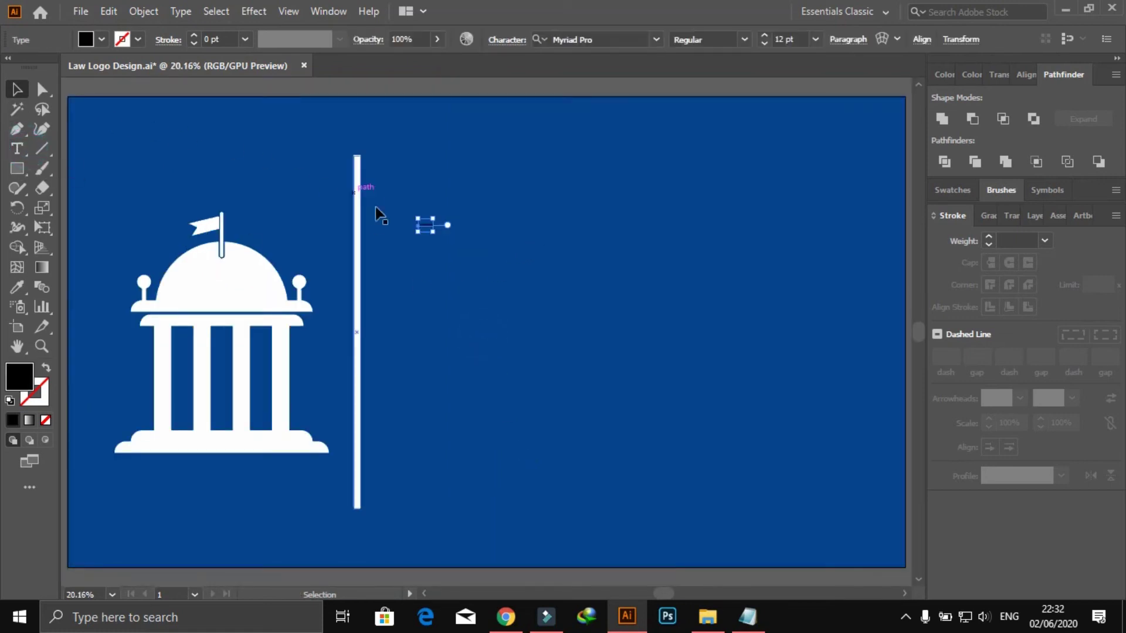
{"action": "left_click", "coordinate": [434, 230]}
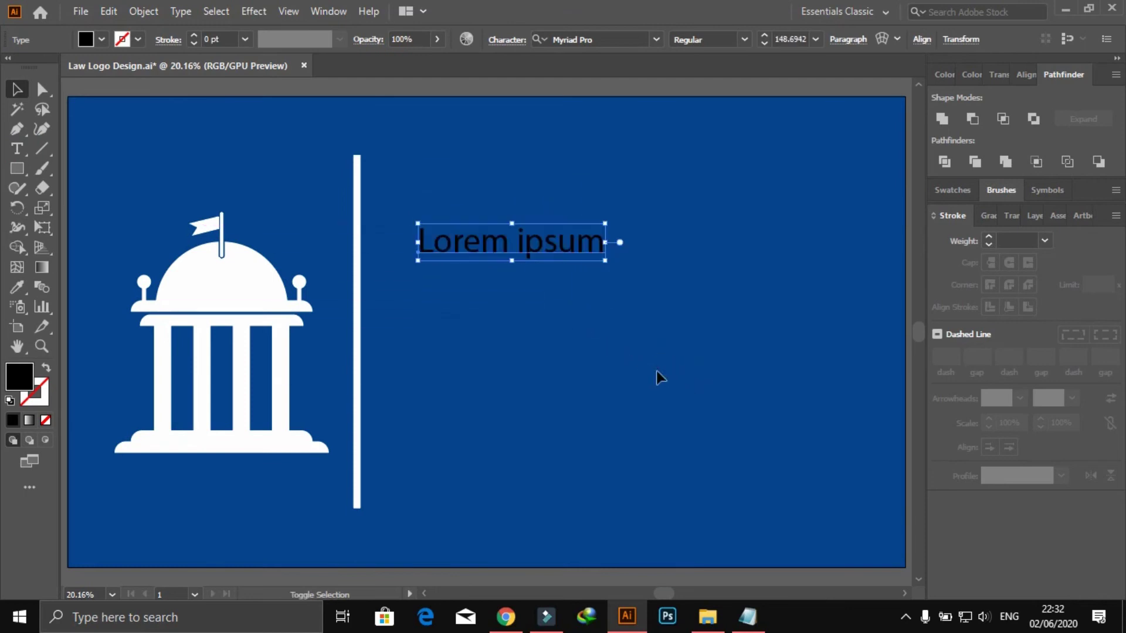
{"action": "left_click", "coordinate": [550, 258]}
{"action": "key", "text": "ctrl+a"}
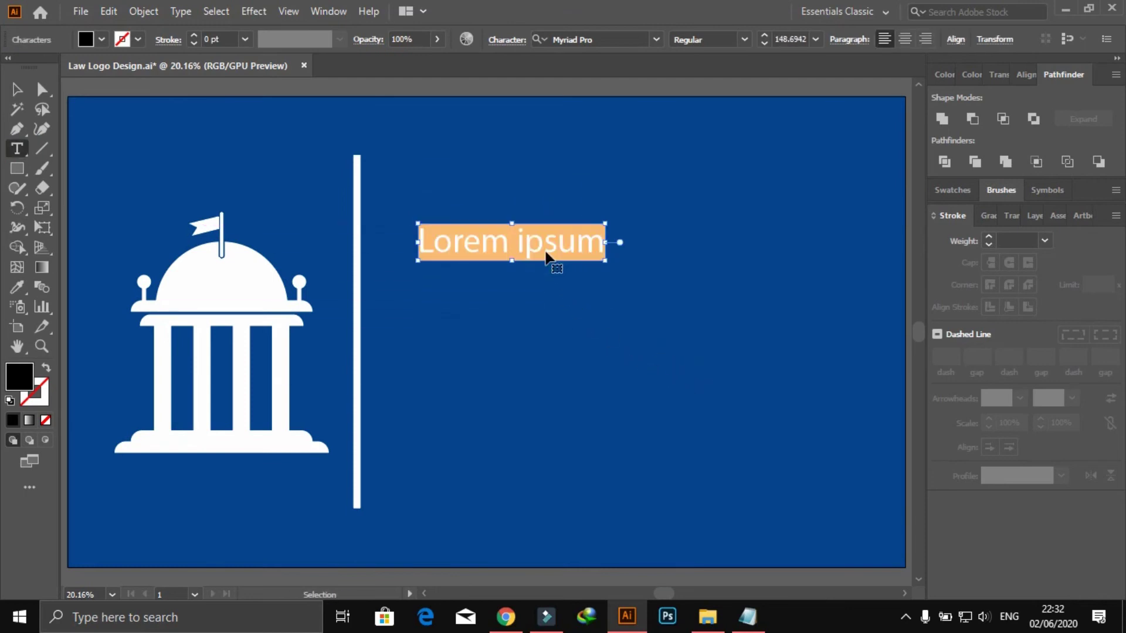
{"action": "type", "text": "Lawer Firm"}
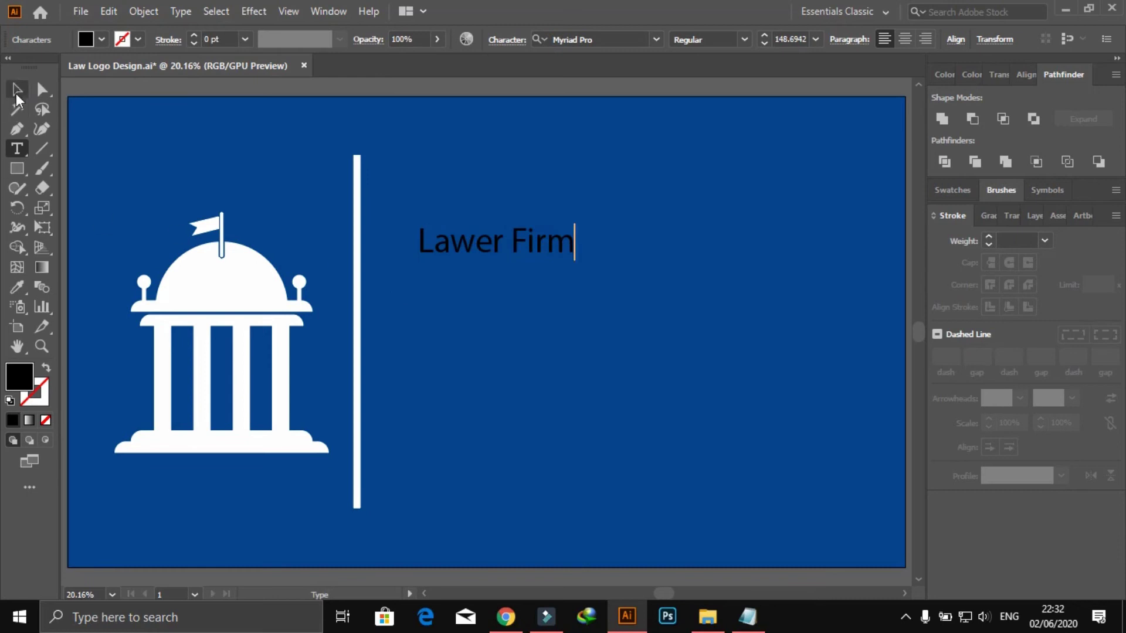
{"action": "left_click", "coordinate": [18, 88]}
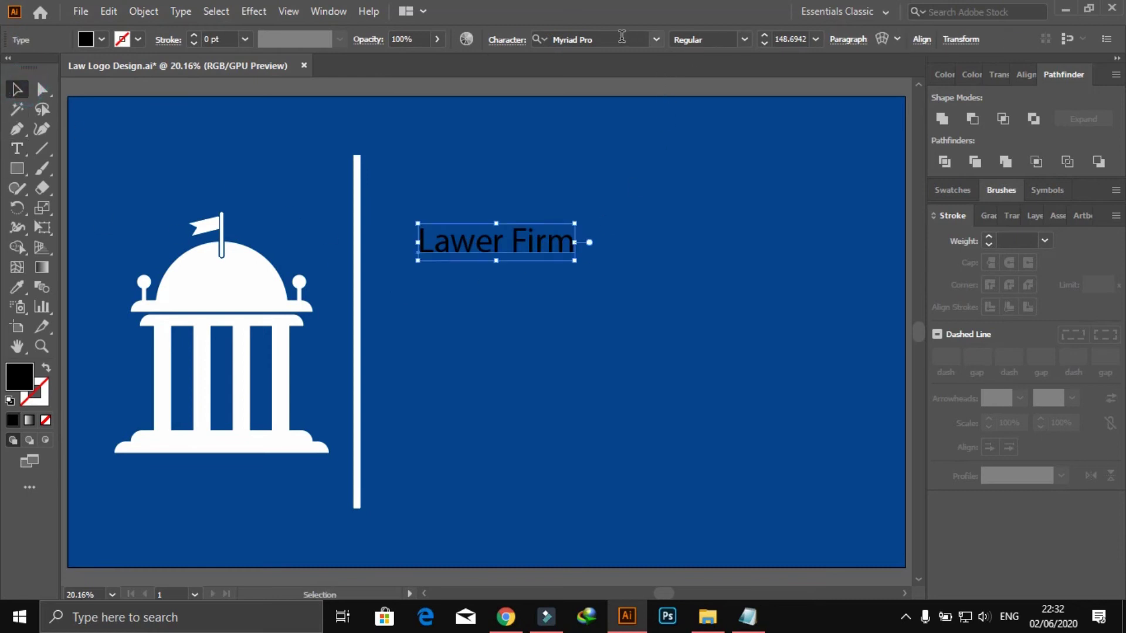
- Set the heading's font to Montserrat and enlarge it proportionally
{"action": "left_click", "coordinate": [650, 39]}
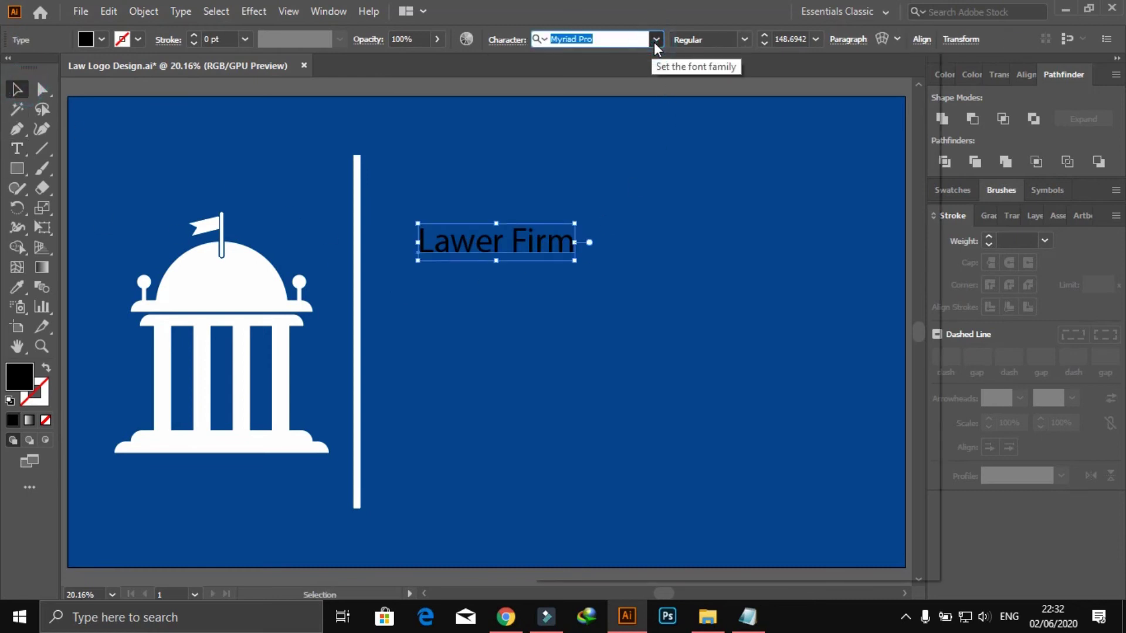
{"action": "left_click", "coordinate": [655, 40]}
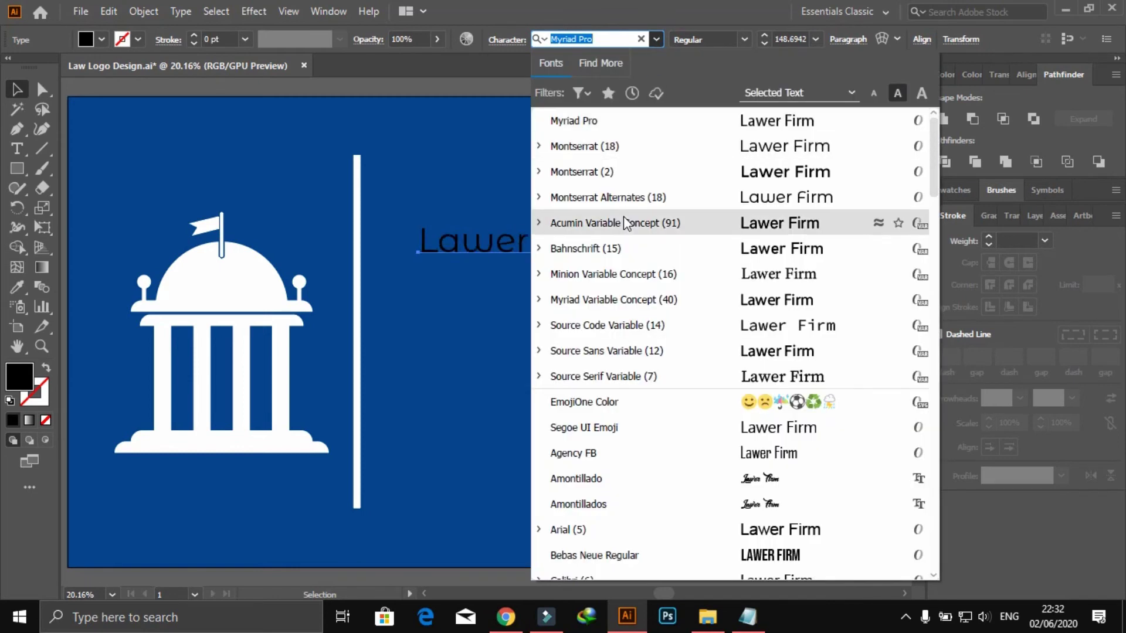
{"action": "left_click", "coordinate": [637, 148]}
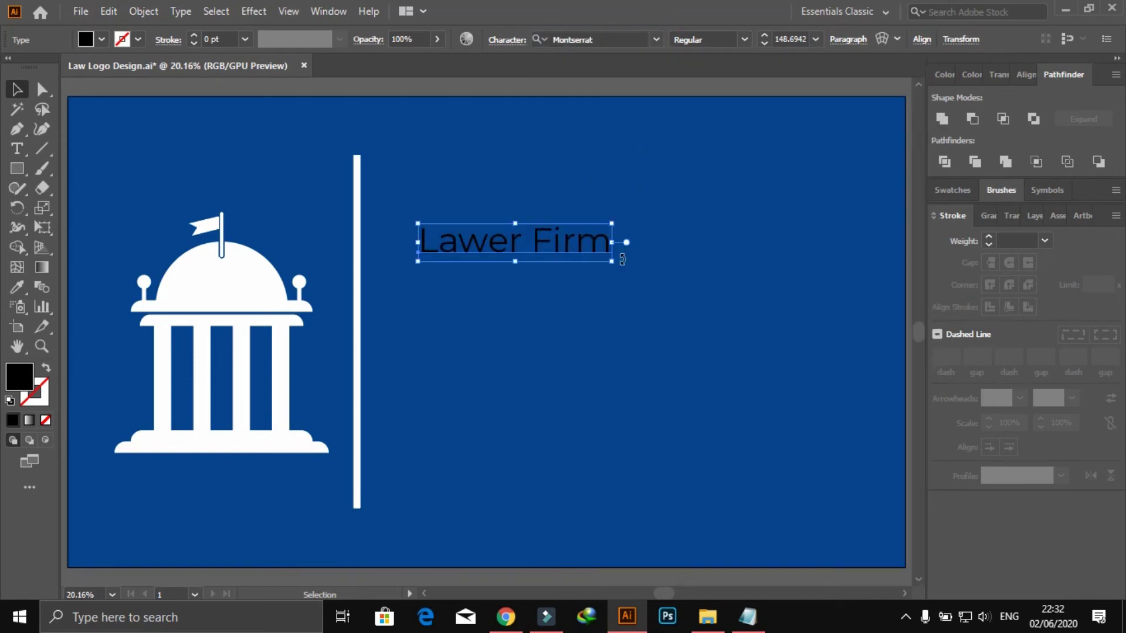
{"action": "left_click_drag", "start_coordinate": [612, 262], "coordinate": [855, 402]}
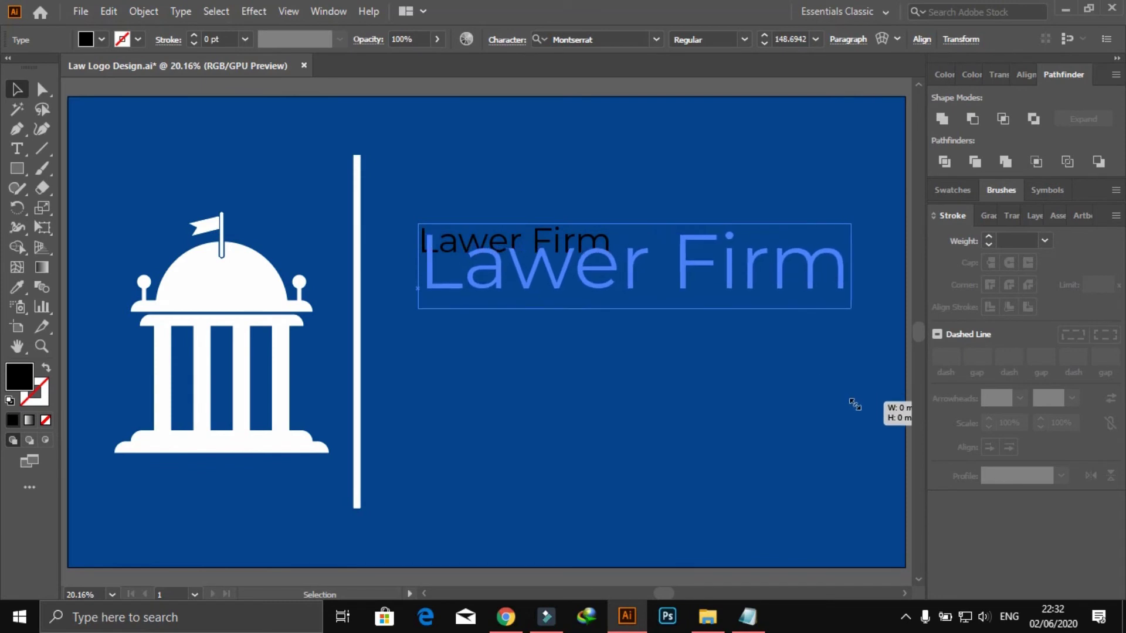
- Make the word 'Firm' Montserrat ExtraBold
{"action": "double_click", "coordinate": [689, 260]}
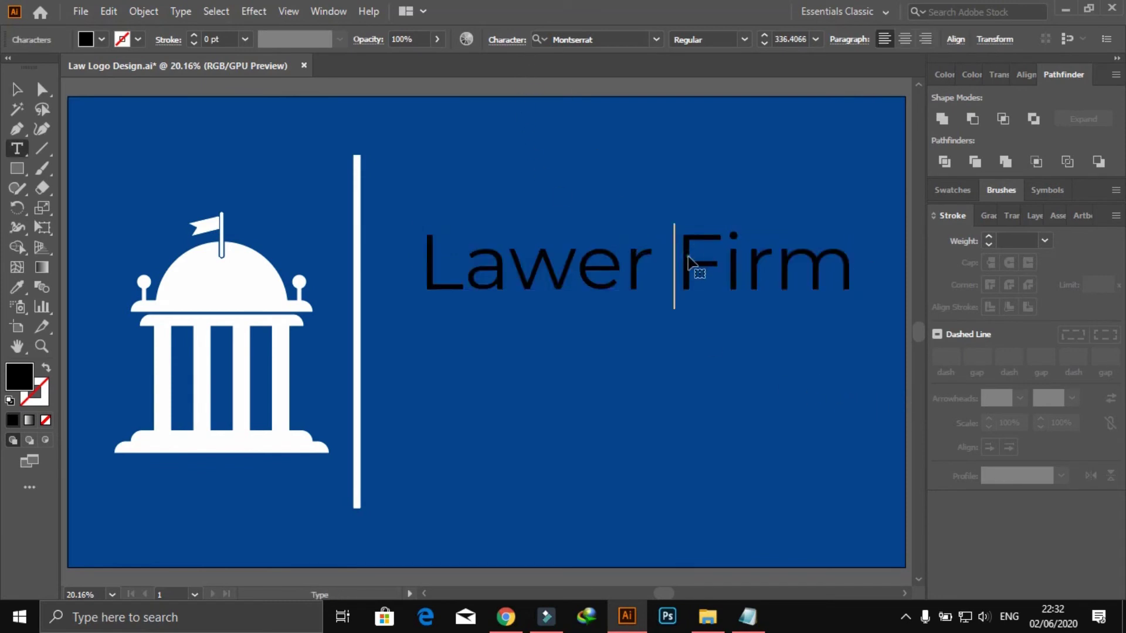
{"action": "left_click_drag", "start_coordinate": [686, 254], "coordinate": [830, 264]}
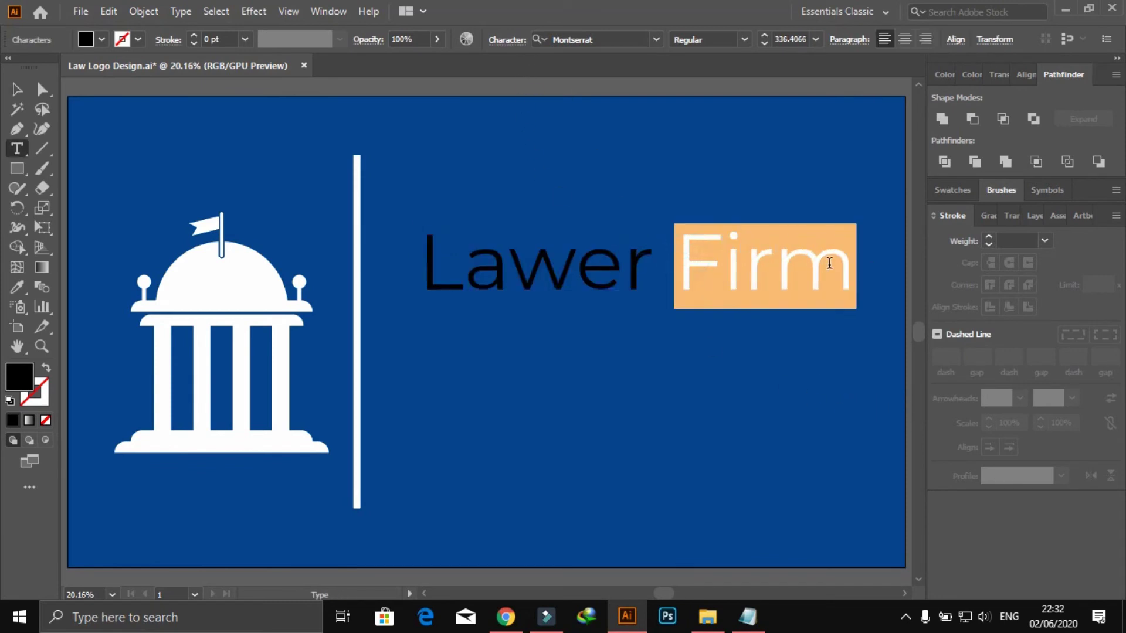
{"action": "left_click", "coordinate": [745, 39]}
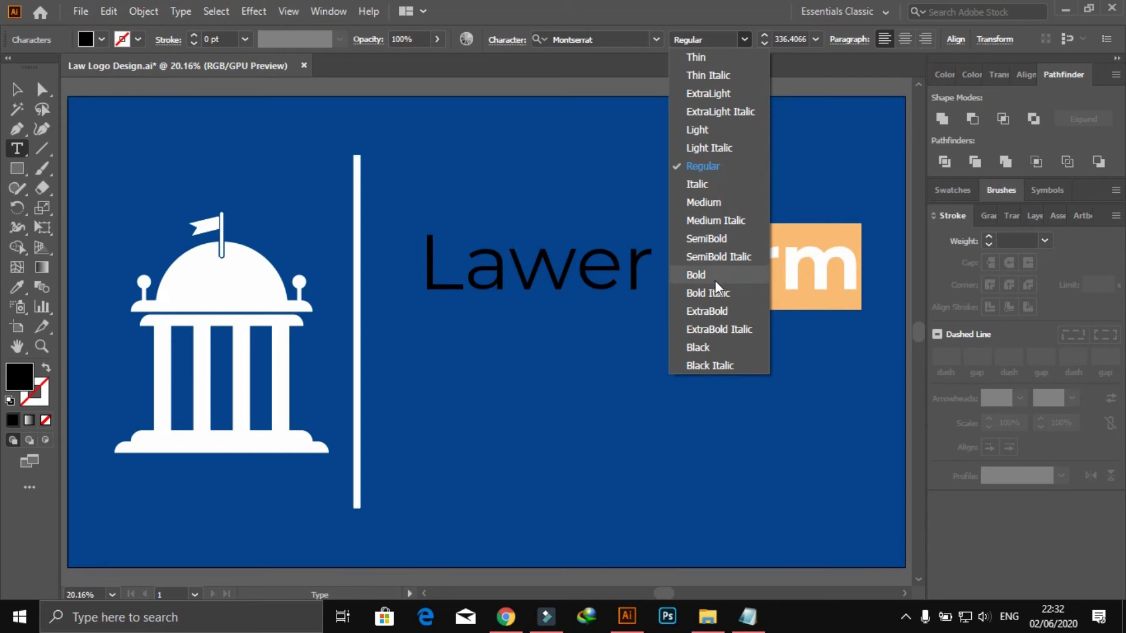
{"action": "left_click", "coordinate": [716, 310]}
{"action": "left_click", "coordinate": [17, 89]}
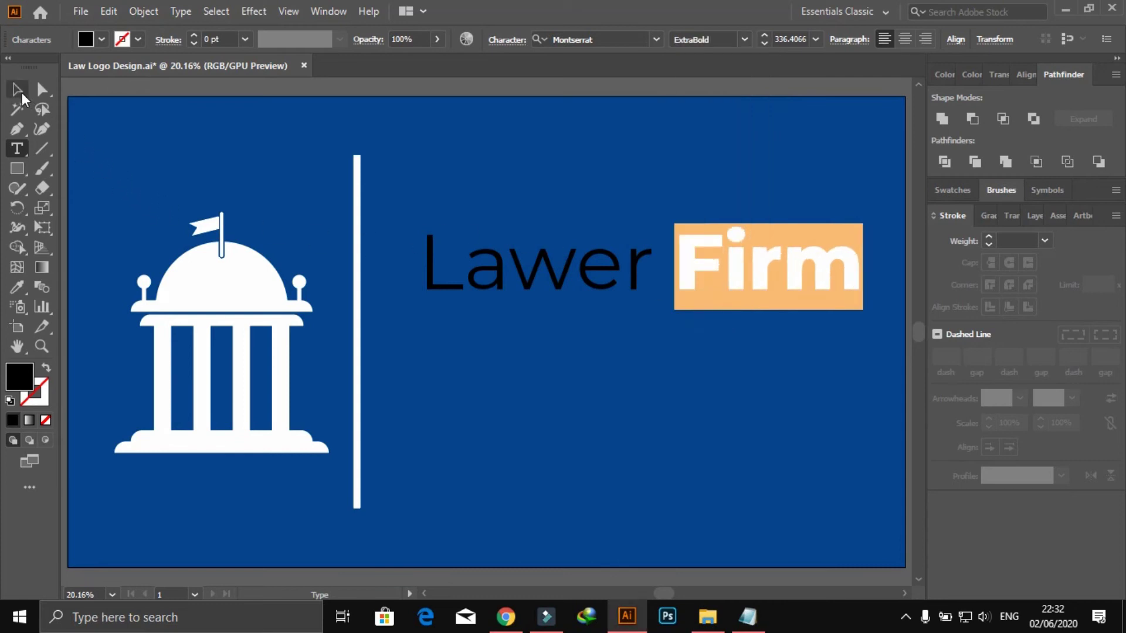
- Make the word 'Lawer' Montserrat SemiBold
{"action": "key", "text": "t"}
{"action": "left_click", "coordinate": [613, 289]}
{"action": "left_click_drag", "start_coordinate": [433, 273], "coordinate": [628, 226]}
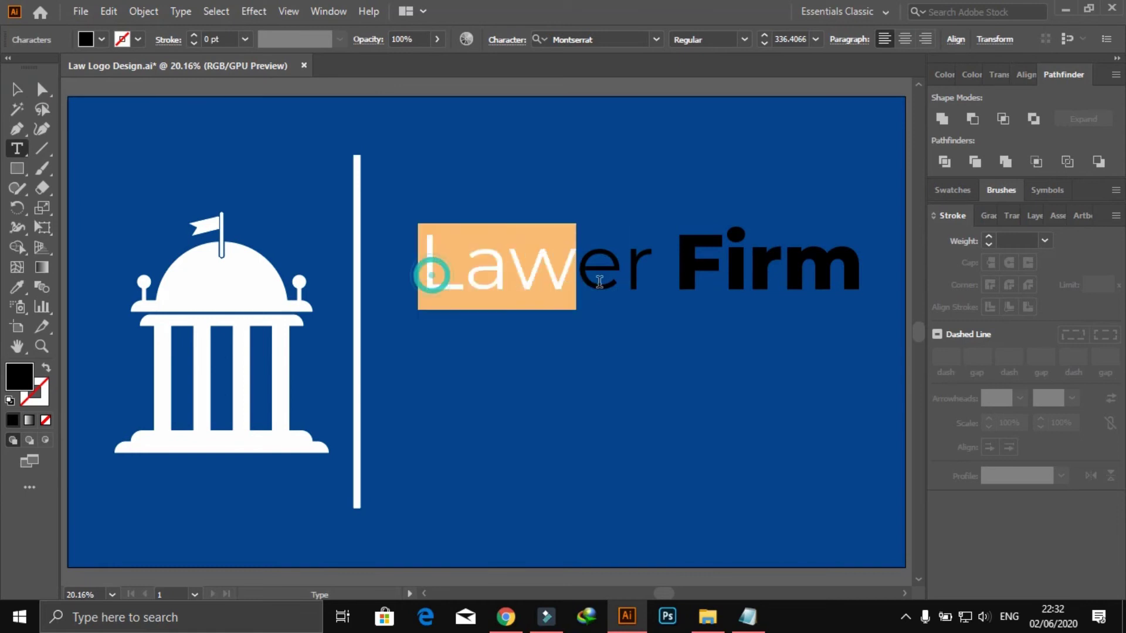
{"action": "left_click", "coordinate": [656, 40]}
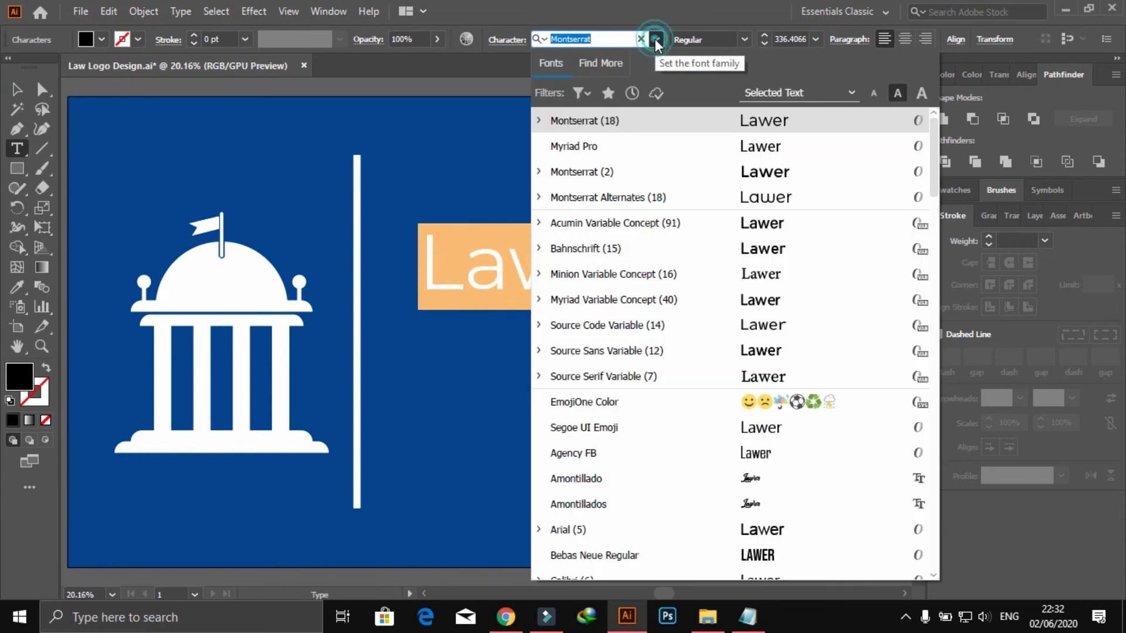
{"action": "left_click", "coordinate": [652, 118]}
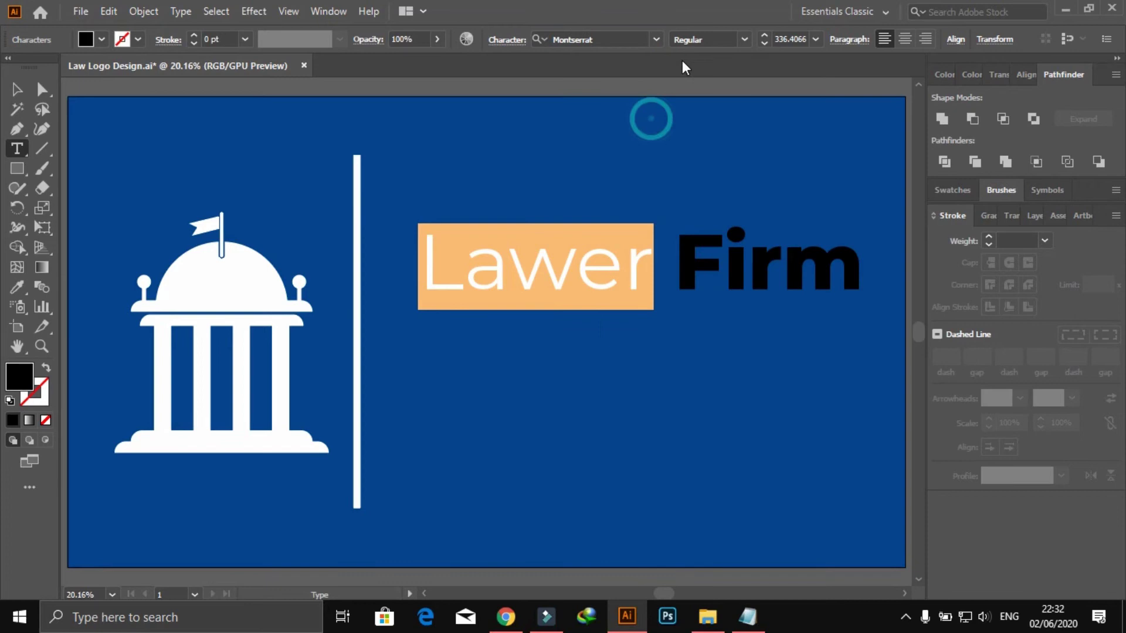
{"action": "left_click", "coordinate": [745, 43]}
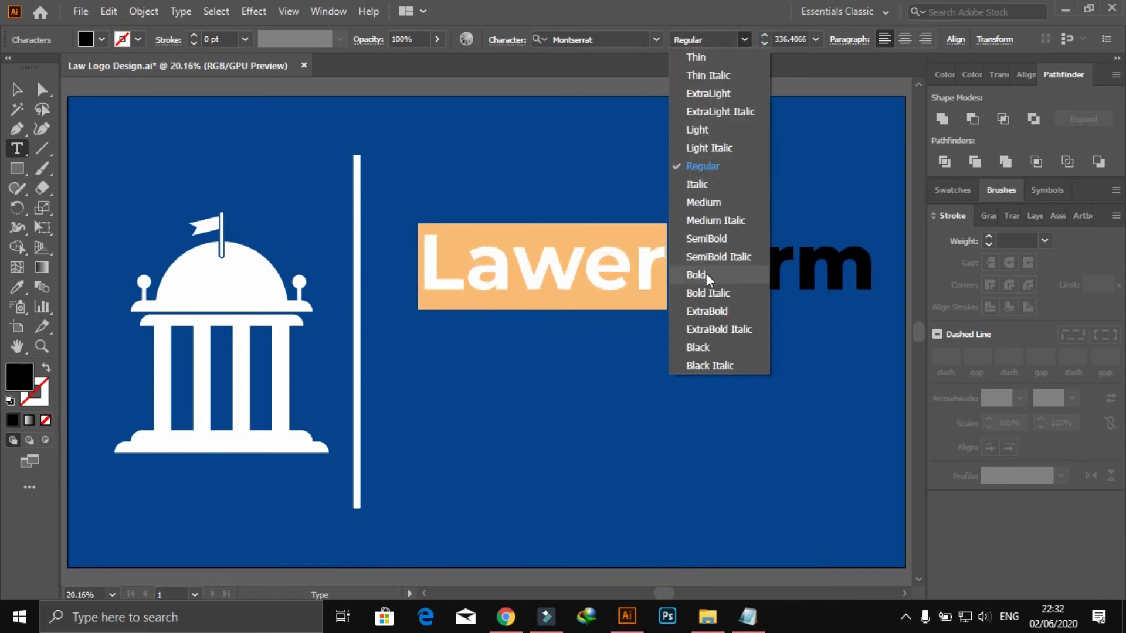
{"action": "left_click", "coordinate": [709, 238]}
{"action": "left_click", "coordinate": [16, 89]}
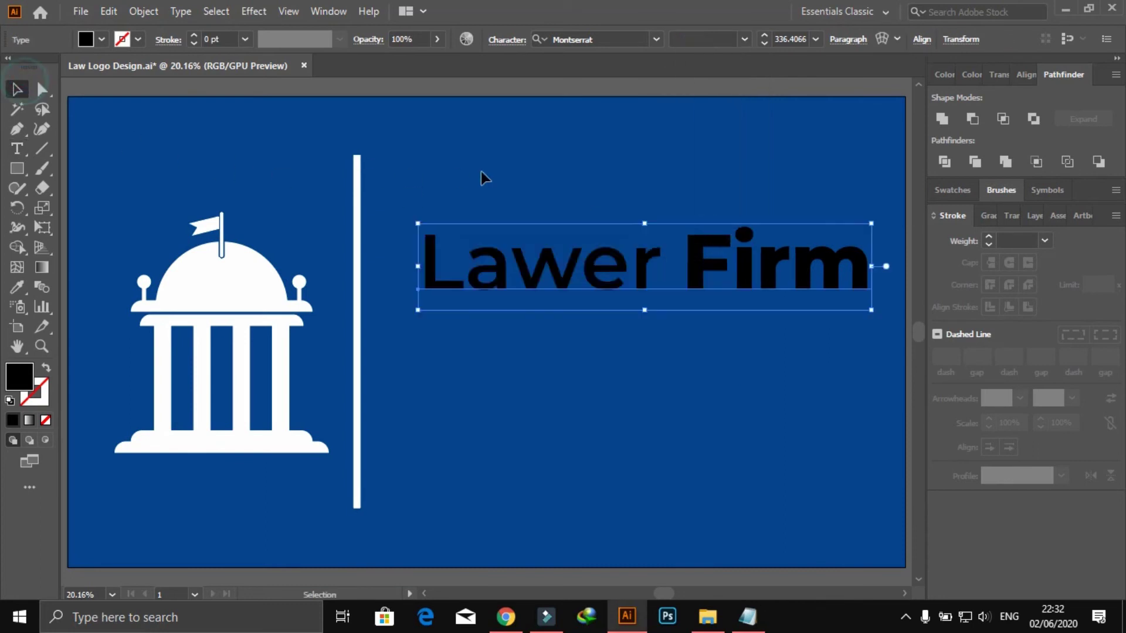
{"action": "left_click", "coordinate": [946, 77]}
- Set the 'Lawer Firm' fill to light blue C34 M0 Y0 K0
{"action": "left_click", "coordinate": [1015, 102]}
{"action": "left_click_drag", "start_coordinate": [1014, 122], "coordinate": [952, 123]}
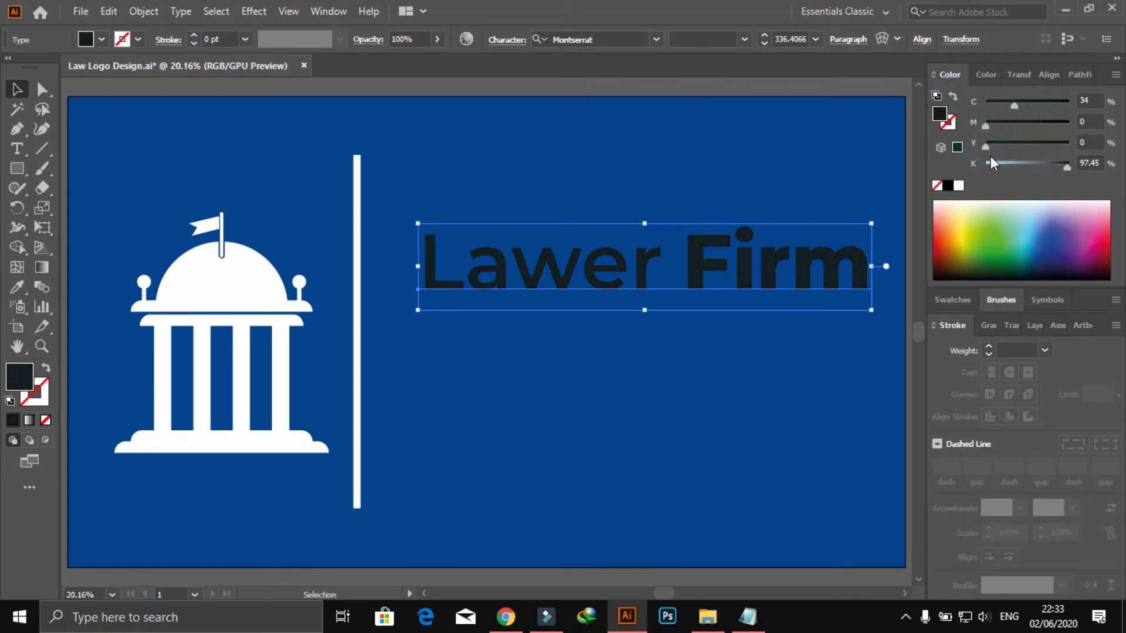
{"action": "left_click_drag", "start_coordinate": [991, 163], "coordinate": [995, 164]}
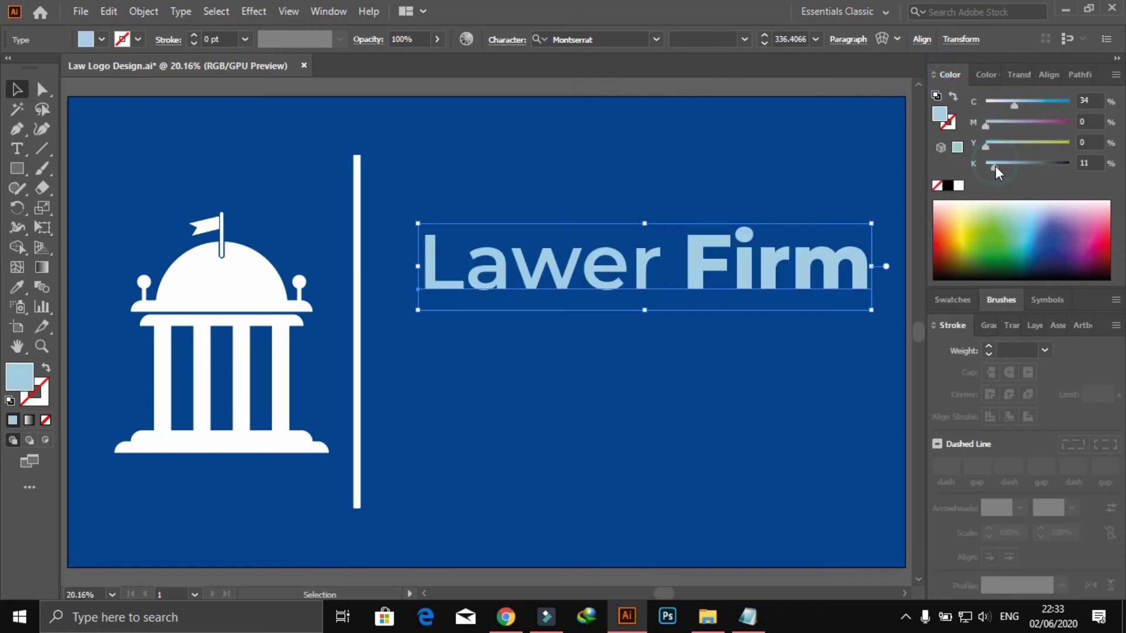
{"action": "left_click", "coordinate": [680, 176]}
- Duplicate the heading downward, replace its text with 'Justice for all', and shrink it
{"action": "left_click", "coordinate": [597, 277]}
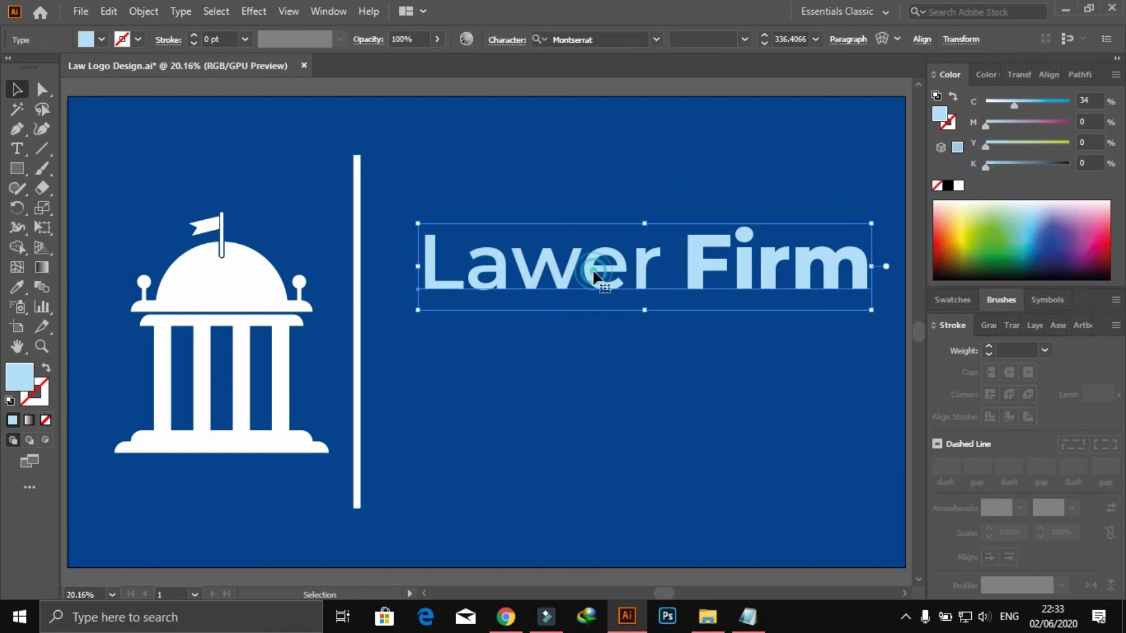
{"action": "left_click", "coordinate": [614, 162]}
{"action": "mouse_move", "coordinate": [610, 276]}
{"action": "left_mouse_down"}
{"action": "mouse_move", "coordinate": [605, 356]}
{"action": "mouse_move", "coordinate": [607, 337]}
{"action": "mouse_move", "coordinate": [546, 423]}
{"action": "left_mouse_up"}
{"action": "left_click", "coordinate": [457, 211]}
{"action": "key", "text": "t"}
{"action": "key", "text": "ctrl+a"}
{"action": "key", "text": "ctrl+v"}
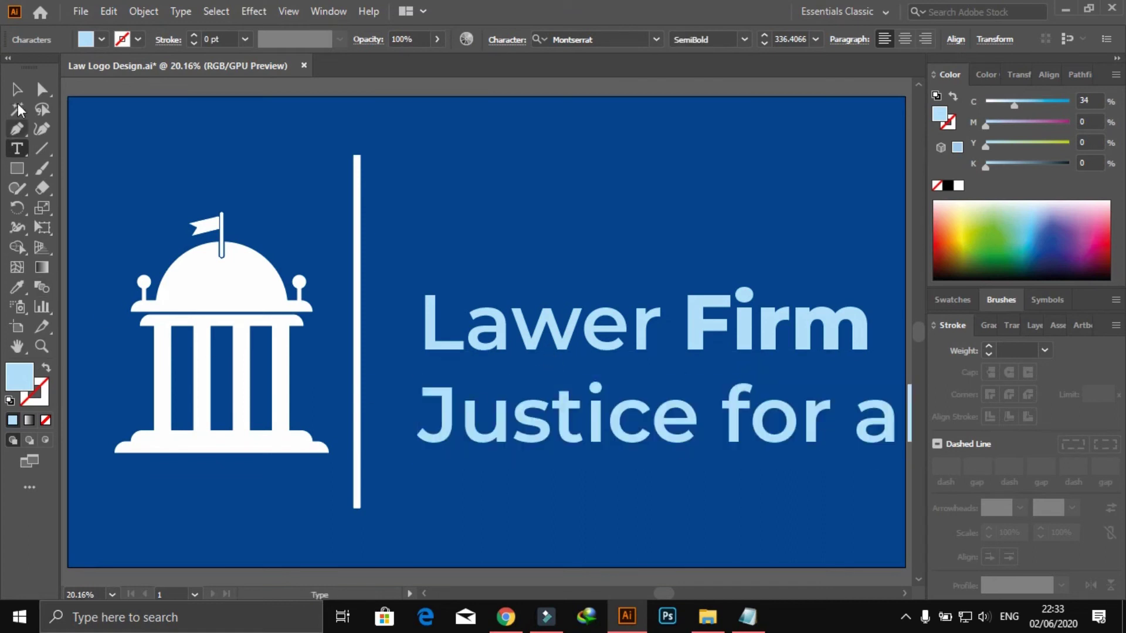
{"action": "left_click", "coordinate": [17, 90]}
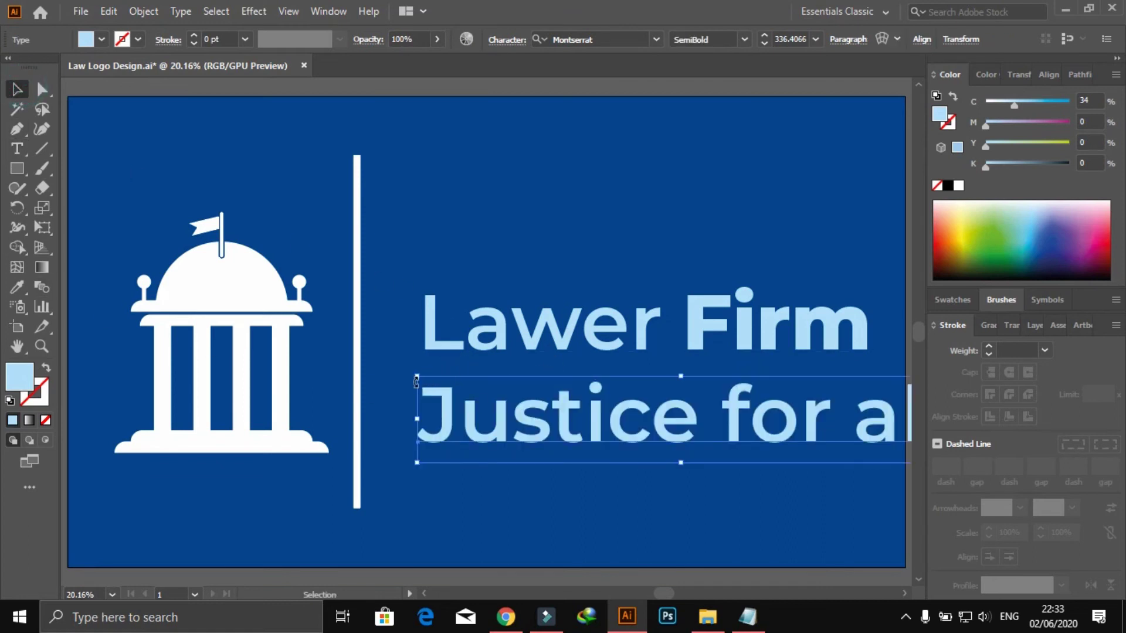
{"action": "left_click_drag", "start_coordinate": [415, 377], "coordinate": [528, 427]}
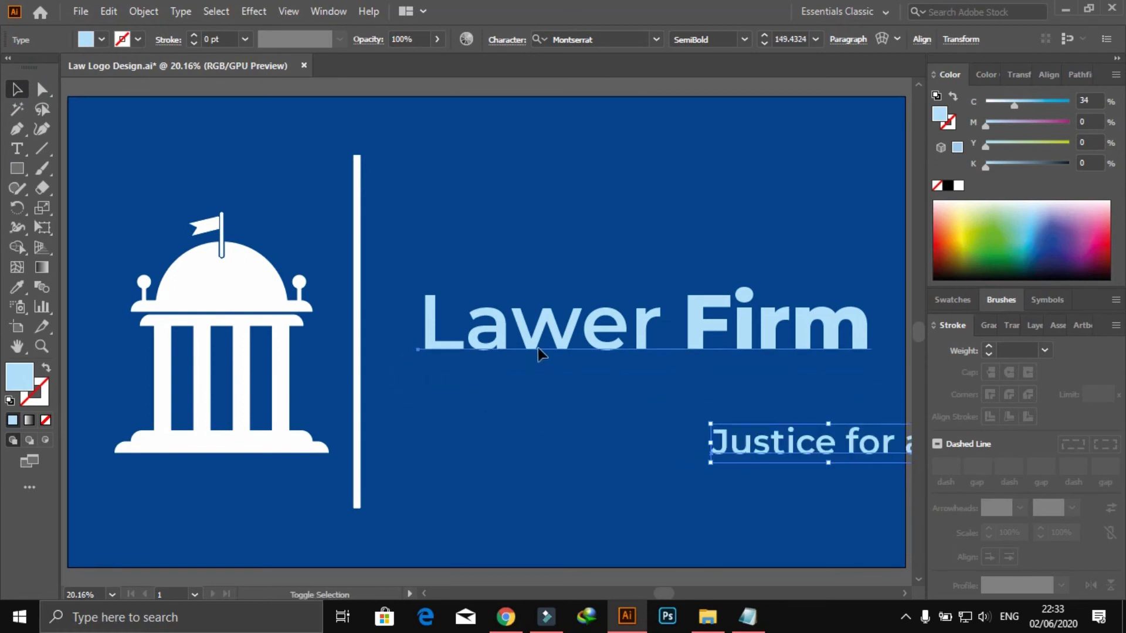
- Centre 'Justice for all' horizontally under 'Lawer Firm' and move it closer beneath
{"action": "left_click", "coordinate": [537, 348], "text": "shift"}
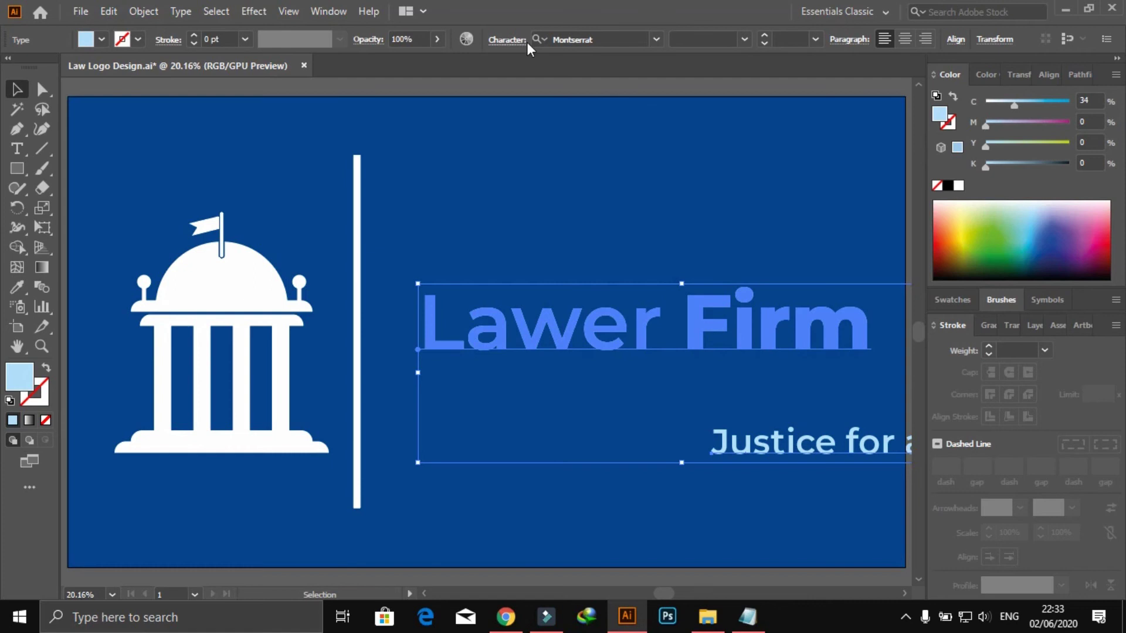
{"action": "left_click", "coordinate": [956, 40]}
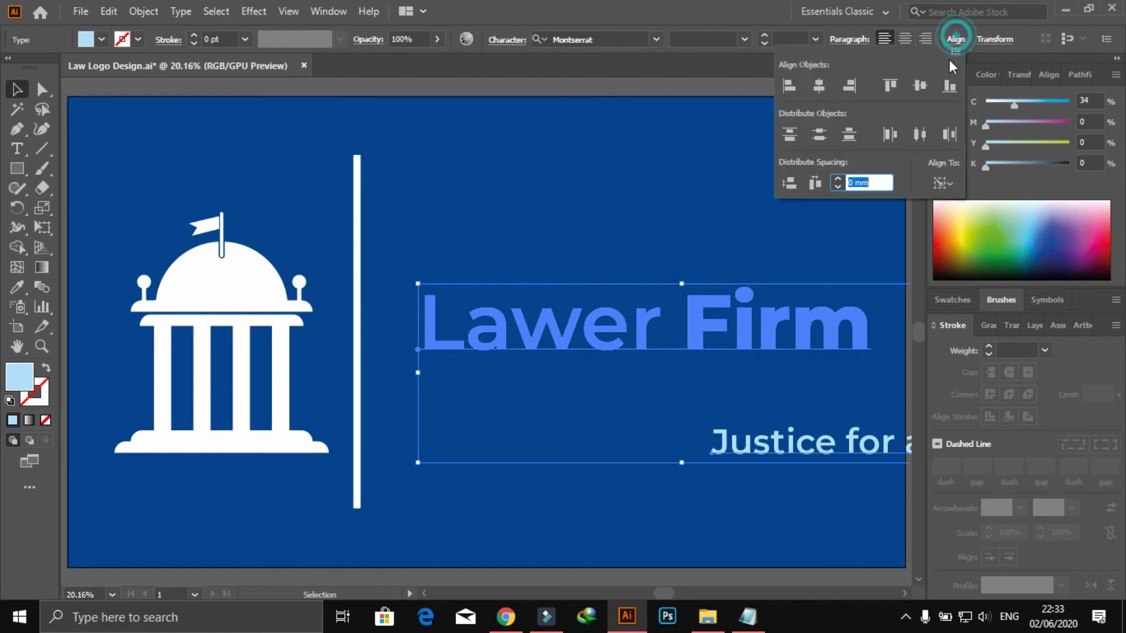
{"action": "left_click", "coordinate": [820, 86]}
{"action": "left_click", "coordinate": [625, 87]}
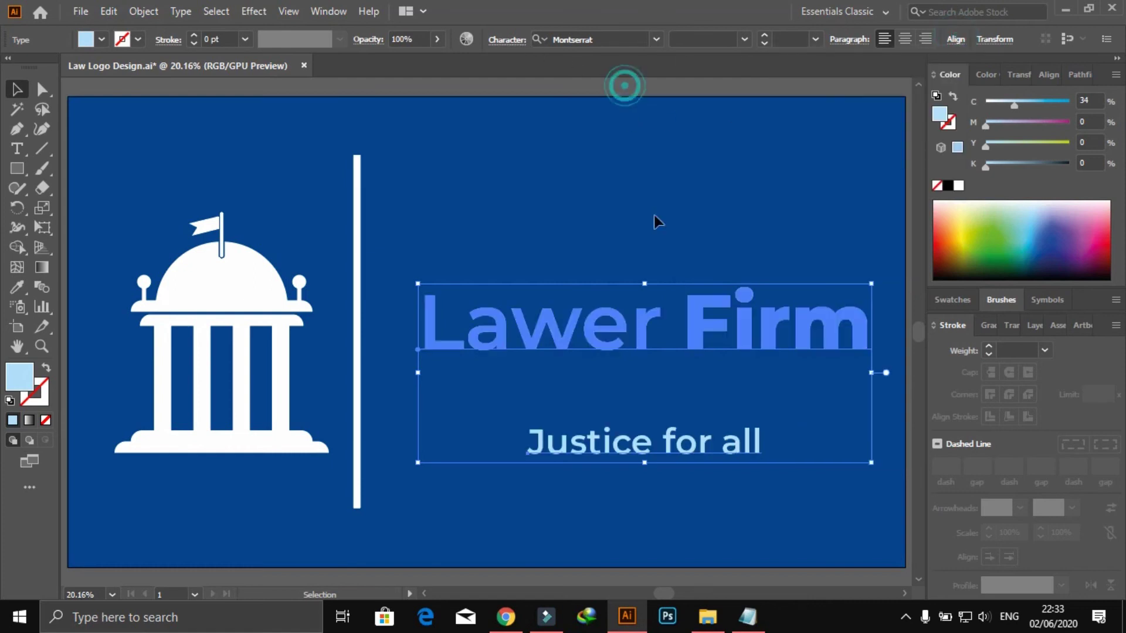
{"action": "left_click", "coordinate": [671, 208]}
{"action": "mouse_move", "coordinate": [653, 441]}
{"action": "left_mouse_down"}
{"action": "mouse_move", "coordinate": [659, 383]}
{"action": "mouse_move", "coordinate": [674, 393]}
{"action": "left_mouse_up"}
{"action": "left_click", "coordinate": [698, 146]}
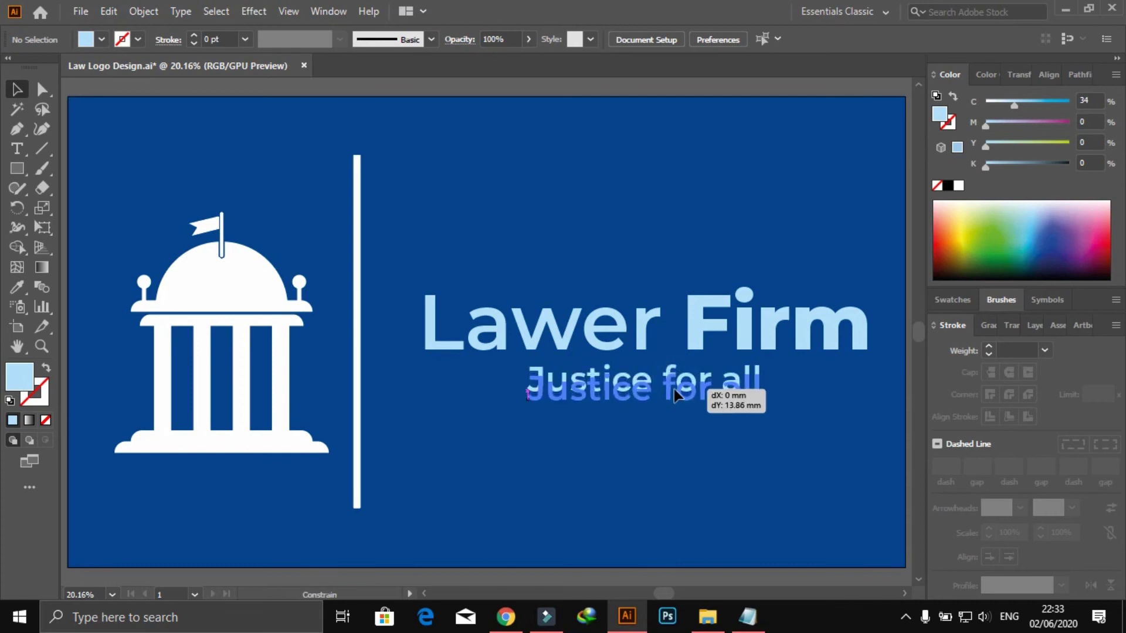
{"action": "left_click", "coordinate": [613, 483]}
{"action": "left_click_drag", "start_coordinate": [487, 257], "coordinate": [809, 473]}
- Group the two text lines, shorten the divider's bottom, and vertically centre it
{"action": "key", "text": "ctrl"}
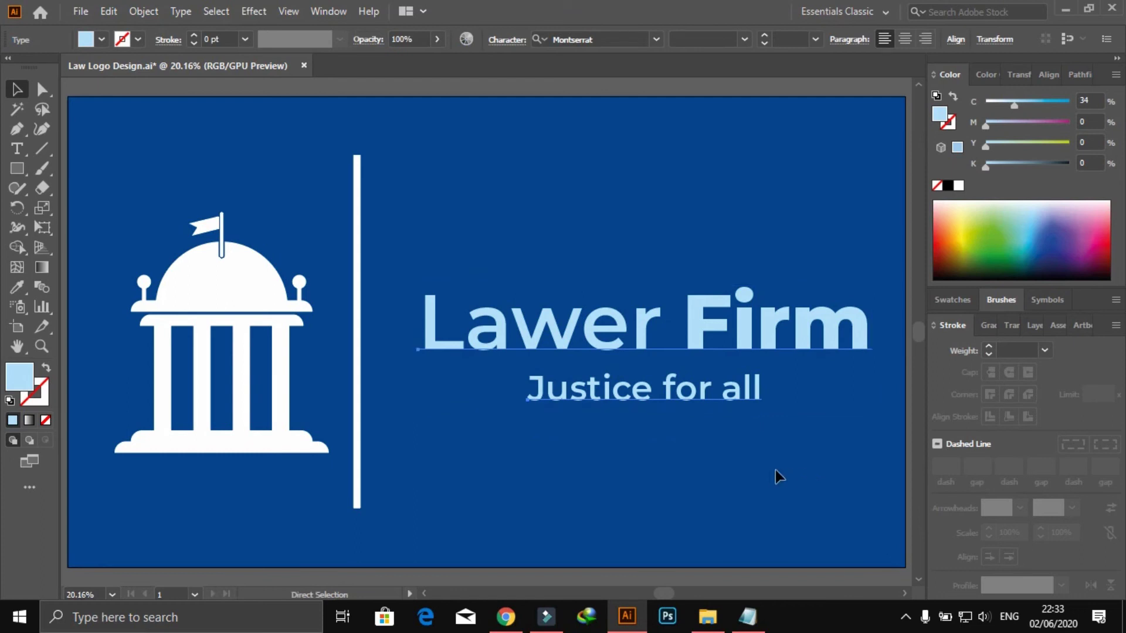
{"action": "key", "text": "ctrl+g"}
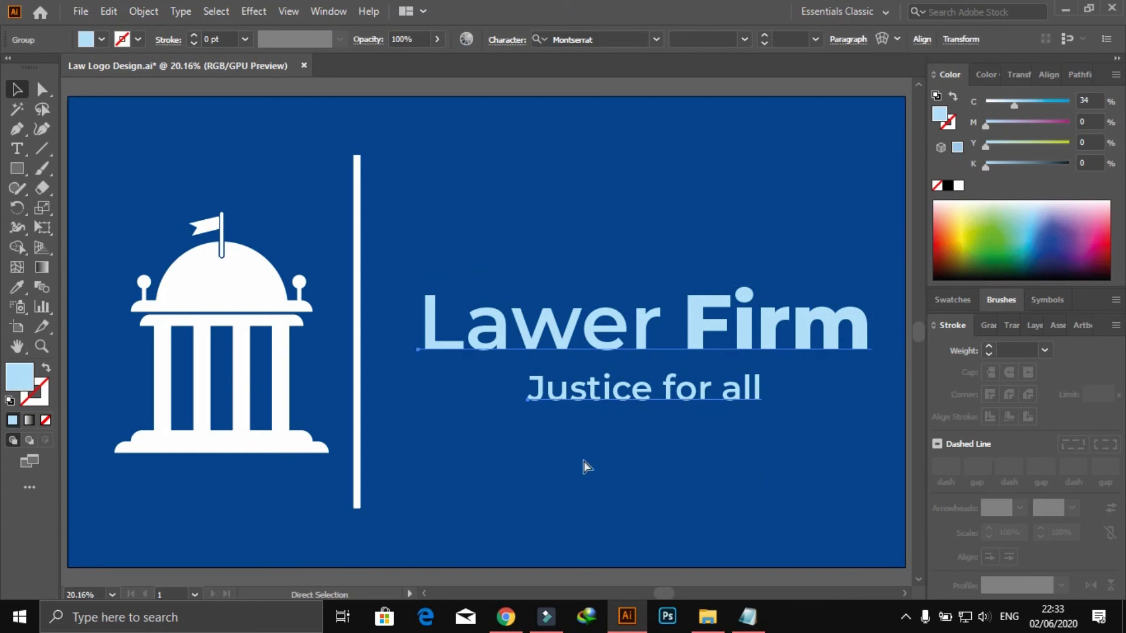
{"action": "left_click", "coordinate": [356, 504]}
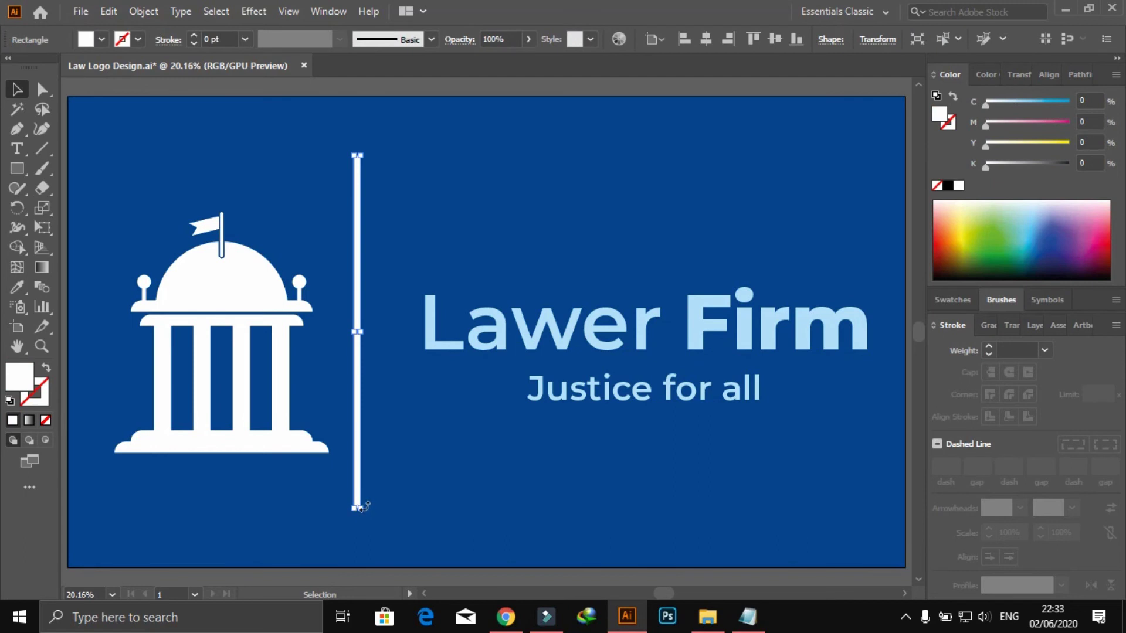
{"action": "left_click_drag", "start_coordinate": [362, 505], "coordinate": [363, 431]}
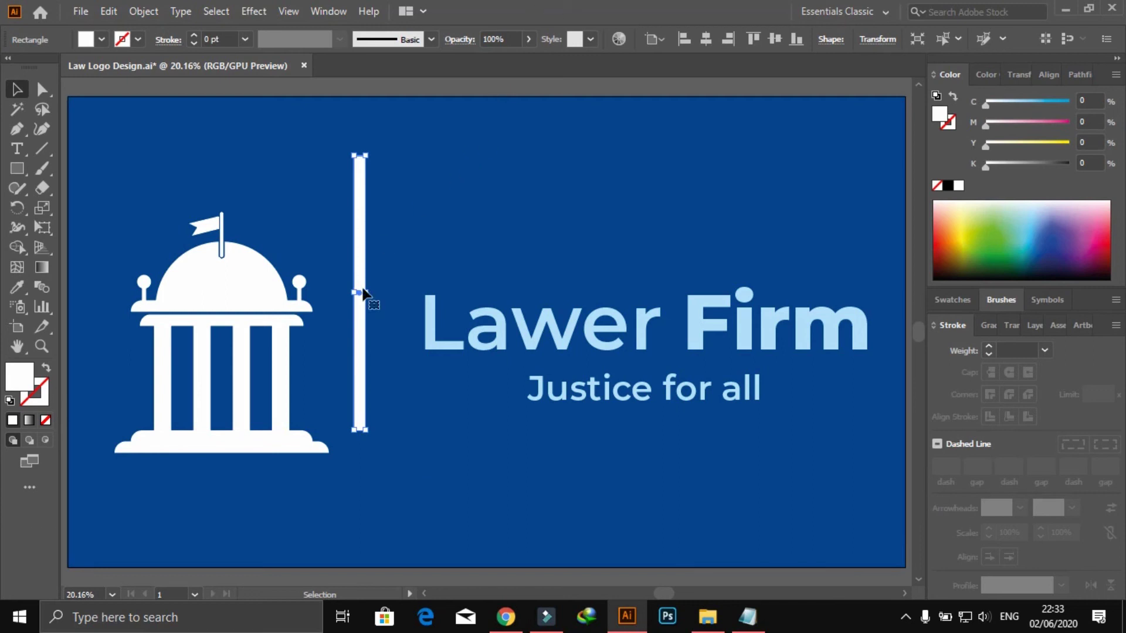
{"action": "left_click", "coordinate": [705, 39]}
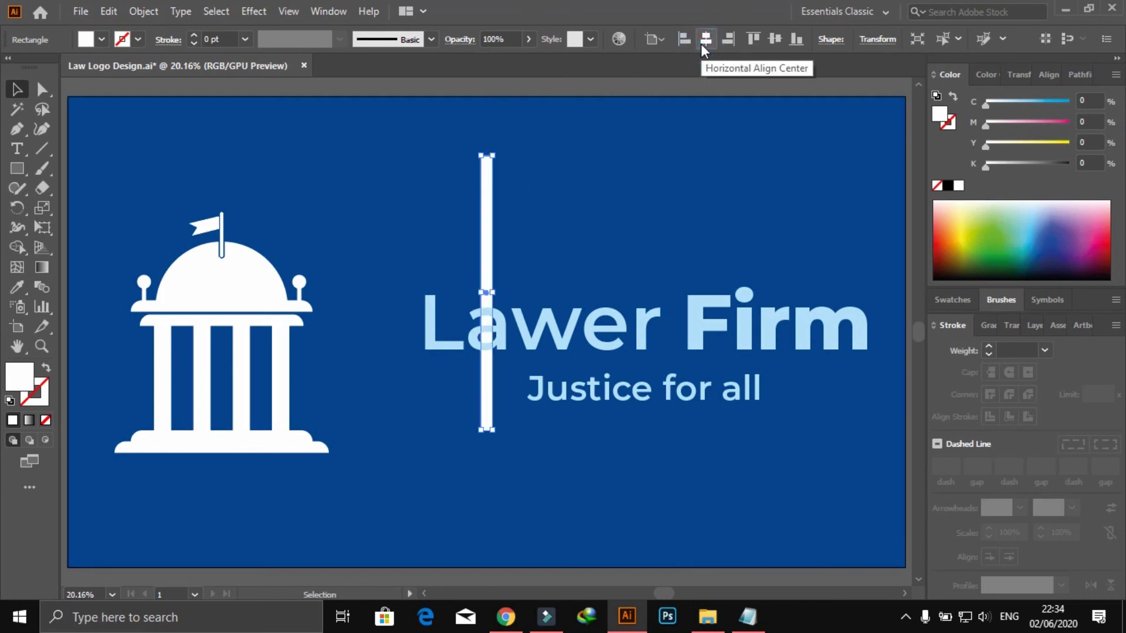
{"action": "key", "text": "ctrl+z"}
{"action": "left_click", "coordinate": [774, 39]}
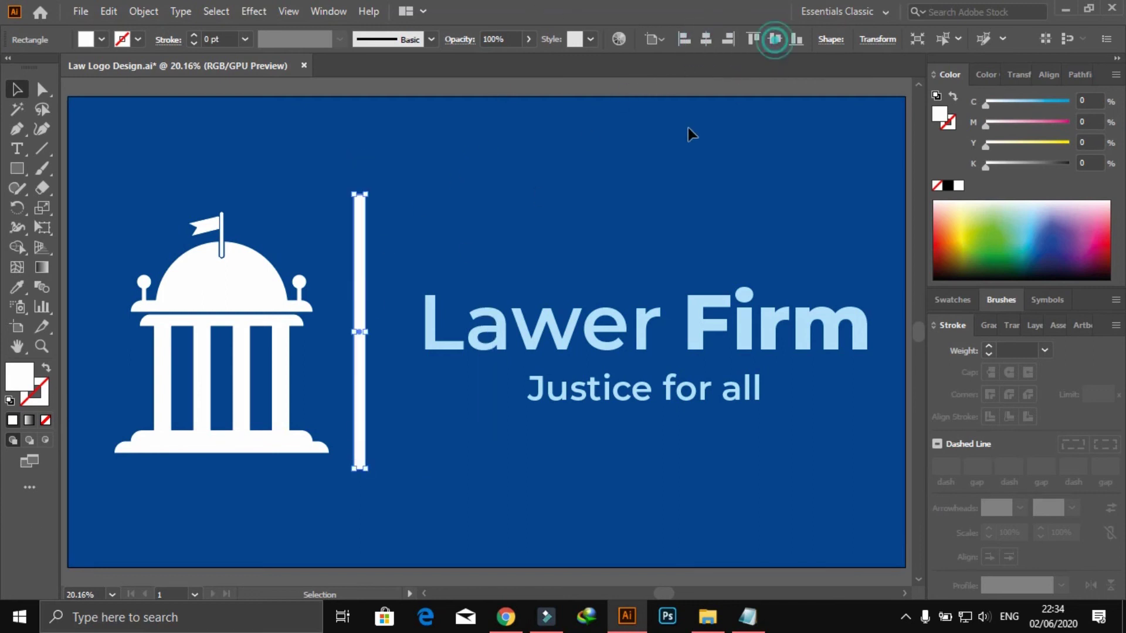
- Shorten the divider from its top so it ends level with the flagpole tip
{"action": "left_click", "coordinate": [650, 158]}
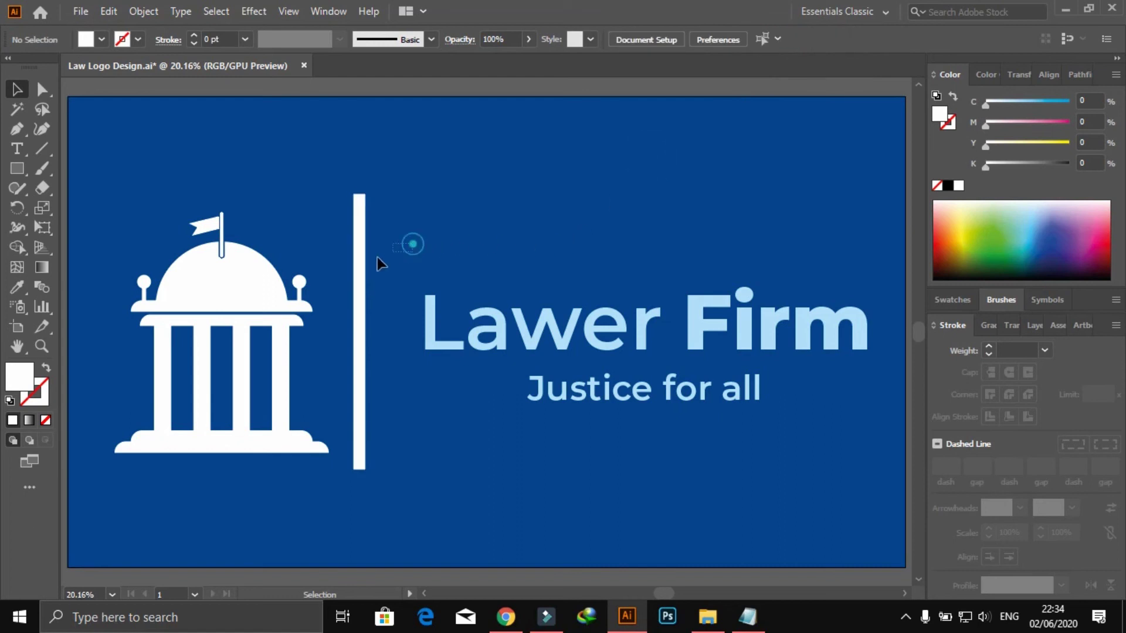
{"action": "left_click", "coordinate": [358, 255]}
{"action": "left_click_drag", "start_coordinate": [365, 195], "coordinate": [366, 211]}
{"action": "left_click", "coordinate": [414, 250]}
{"action": "left_click", "coordinate": [360, 267]}
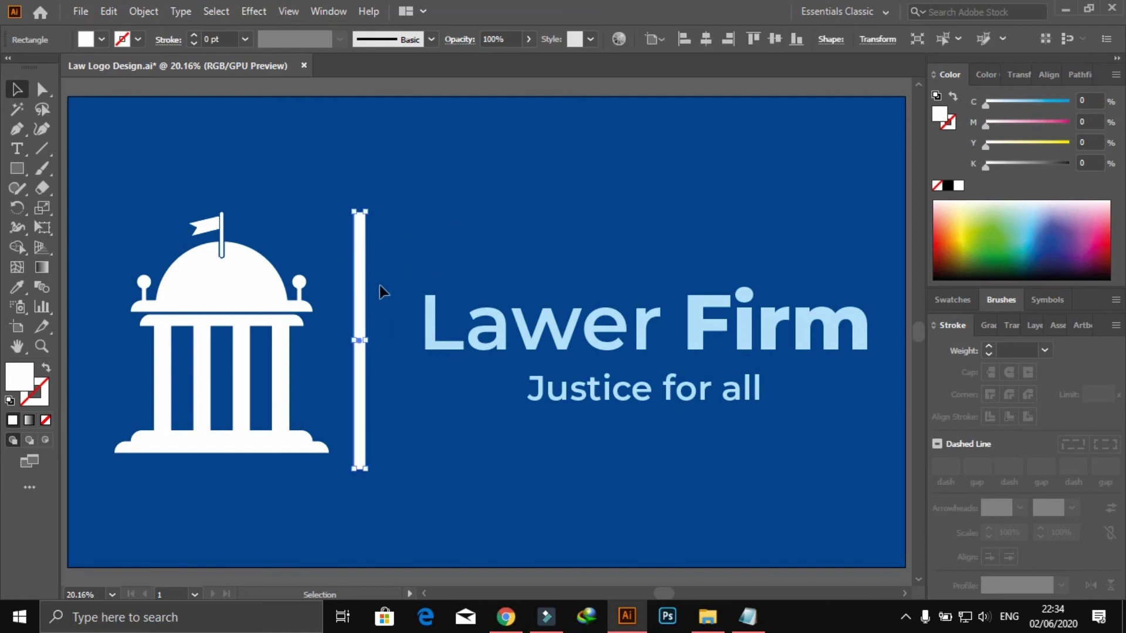
{"action": "left_click", "coordinate": [433, 258]}
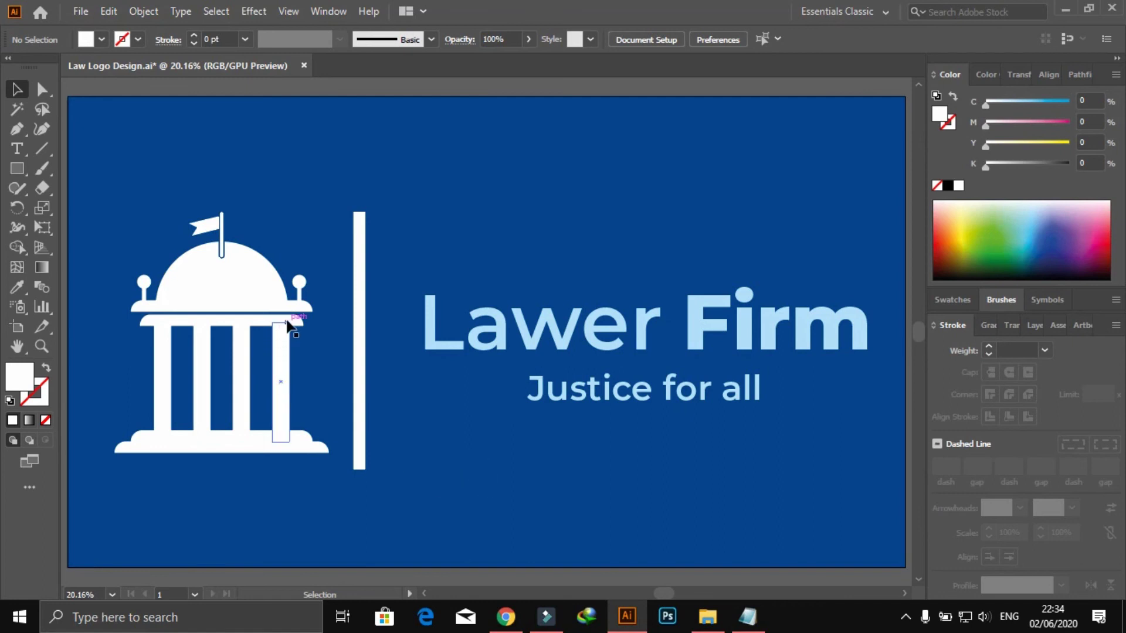
{"action": "left_click", "coordinate": [468, 458]}
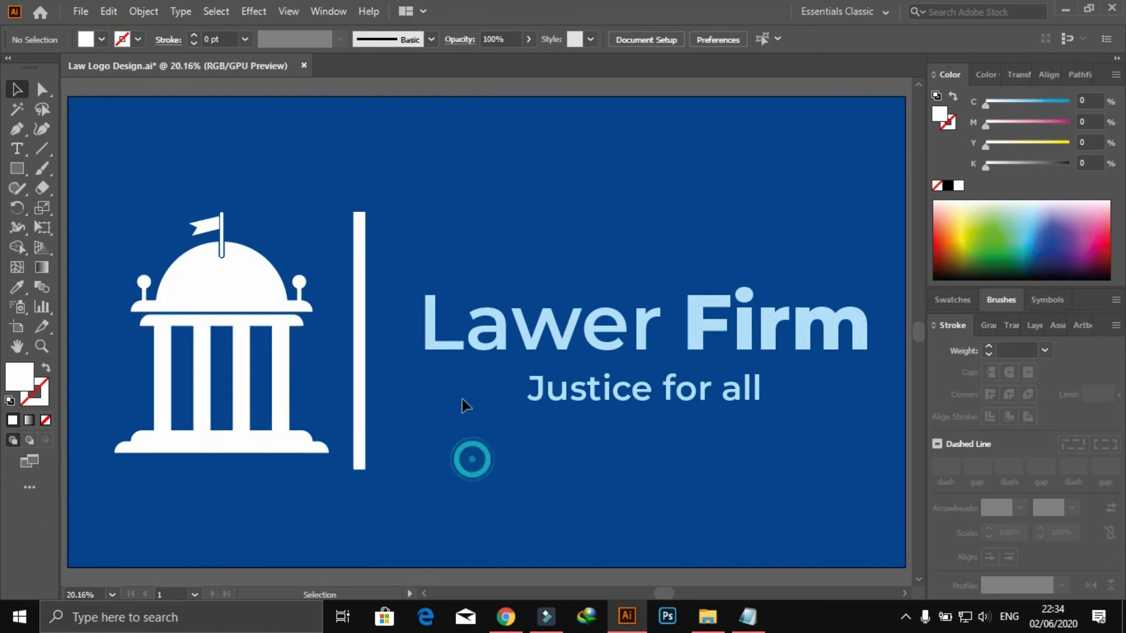
- Zoom in, draw a long white rectangle over the tagline, and round its corners into a pill
{"action": "key", "text": "z"}
{"action": "mouse_move", "coordinate": [429, 356]}
{"action": "left_mouse_down"}
{"action": "mouse_move", "coordinate": [447, 319]}
{"action": "mouse_move", "coordinate": [602, 432]}
{"action": "mouse_move", "coordinate": [455, 402]}
{"action": "mouse_move", "coordinate": [303, 392]}
{"action": "mouse_move", "coordinate": [326, 393]}
{"action": "left_mouse_up"}
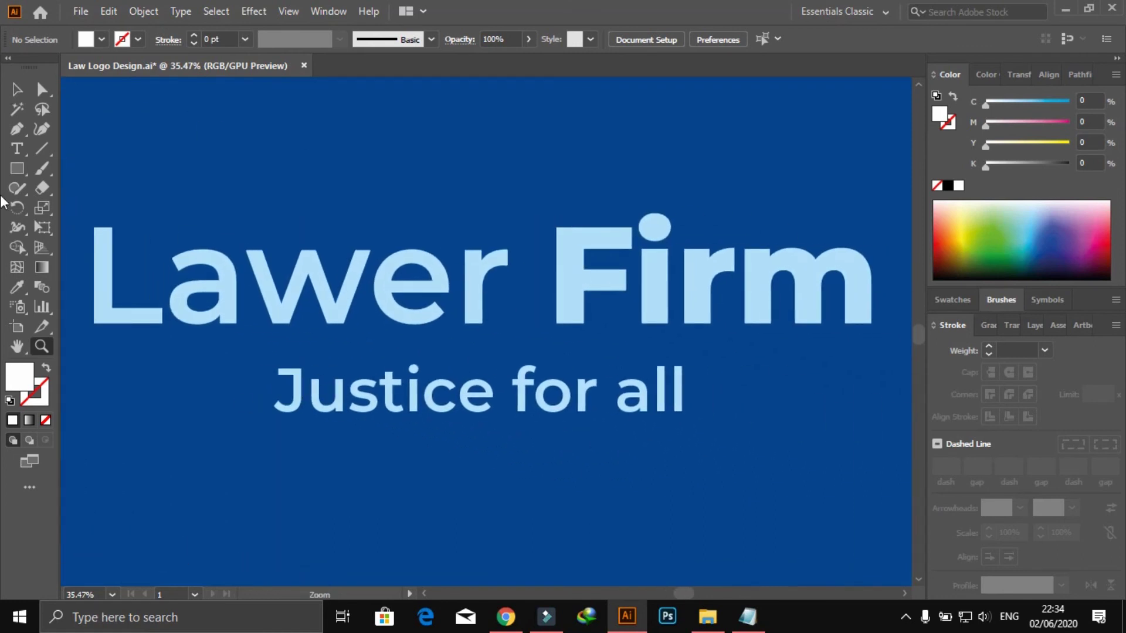
{"action": "left_click", "coordinate": [17, 90]}
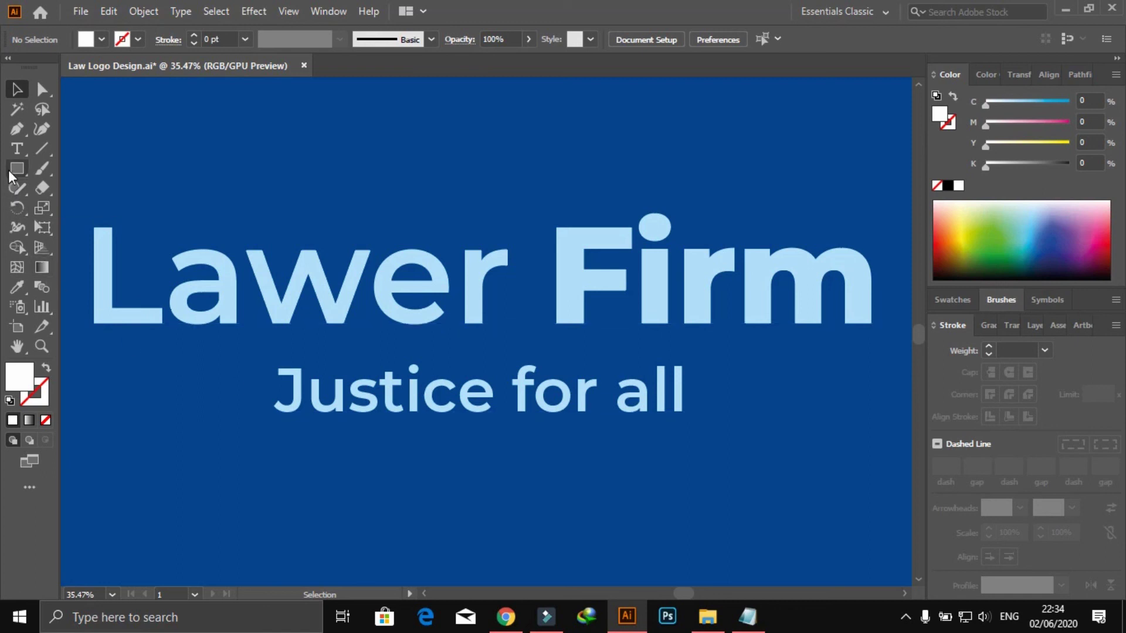
{"action": "left_click_drag", "start_coordinate": [8, 170], "coordinate": [61, 170]}
{"action": "left_click_drag", "start_coordinate": [102, 368], "coordinate": [881, 410]}
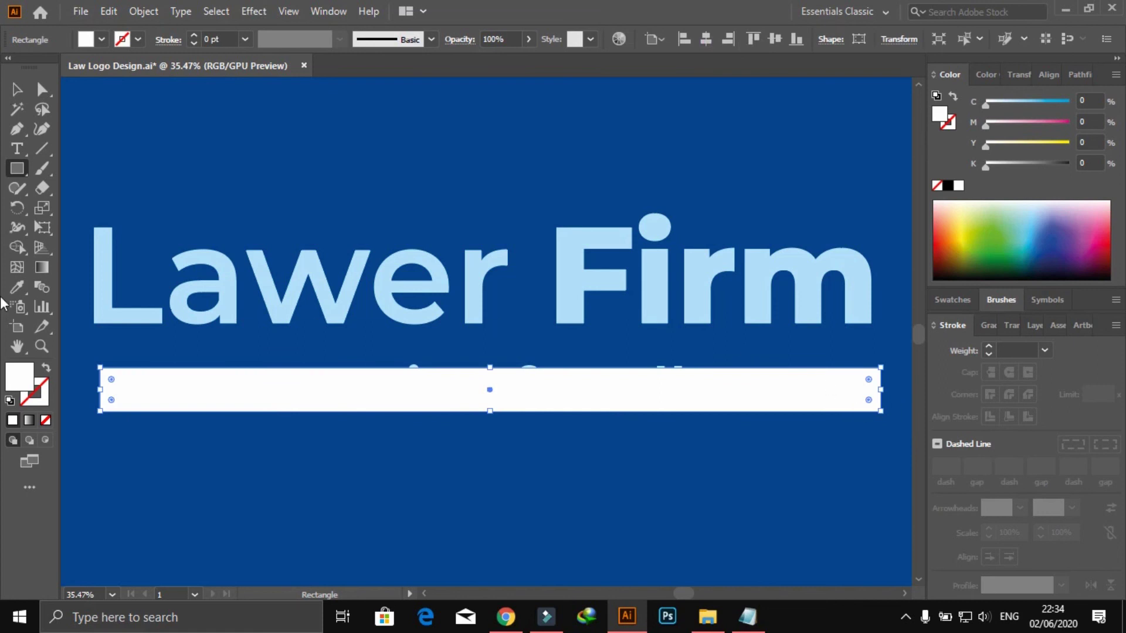
{"action": "left_click", "coordinate": [18, 89]}
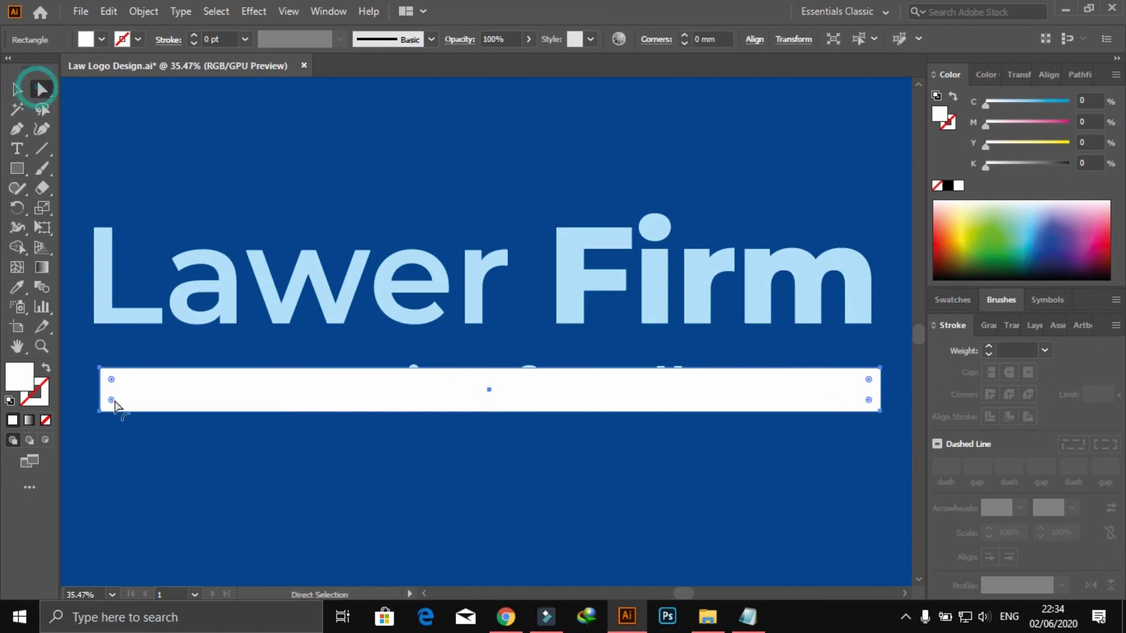
{"action": "left_click_drag", "start_coordinate": [112, 380], "coordinate": [155, 404]}
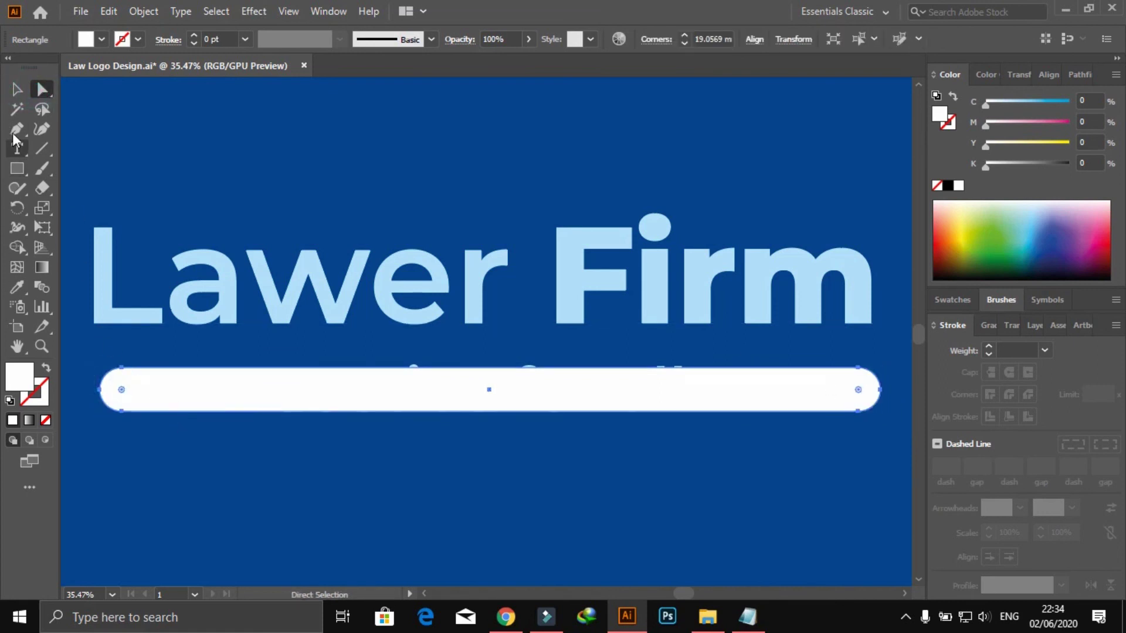
{"action": "left_click", "coordinate": [20, 89]}
{"action": "left_click", "coordinate": [166, 133]}
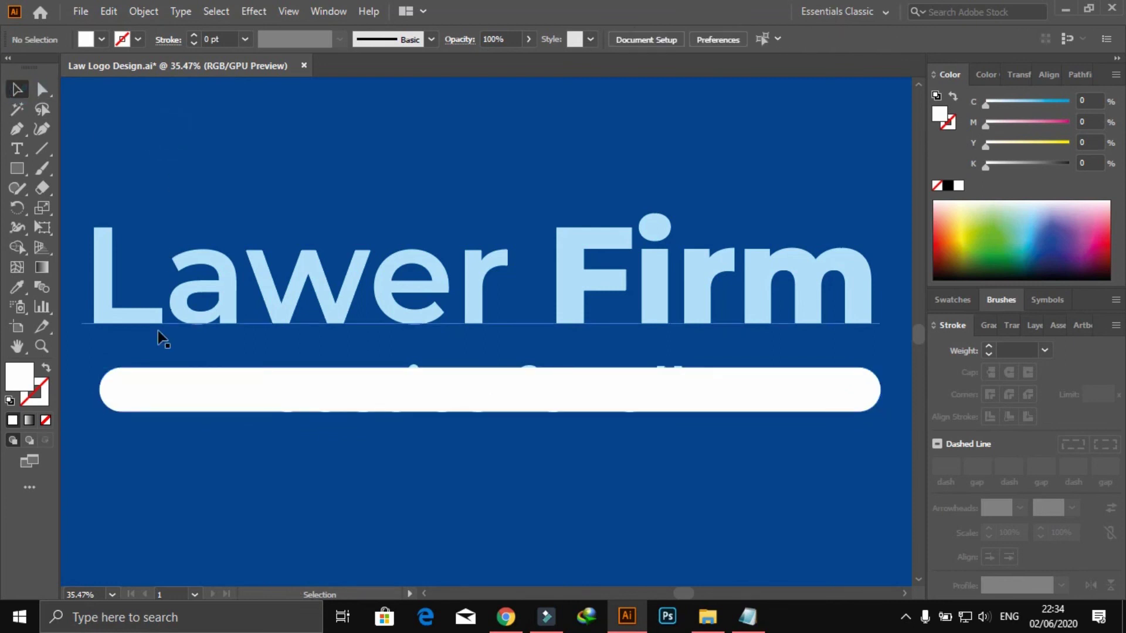
- Centre the white pill horizontally with the 'Lawer Firm' heading
{"action": "left_click", "coordinate": [143, 396]}
{"action": "left_click", "coordinate": [110, 308], "text": "shift"}
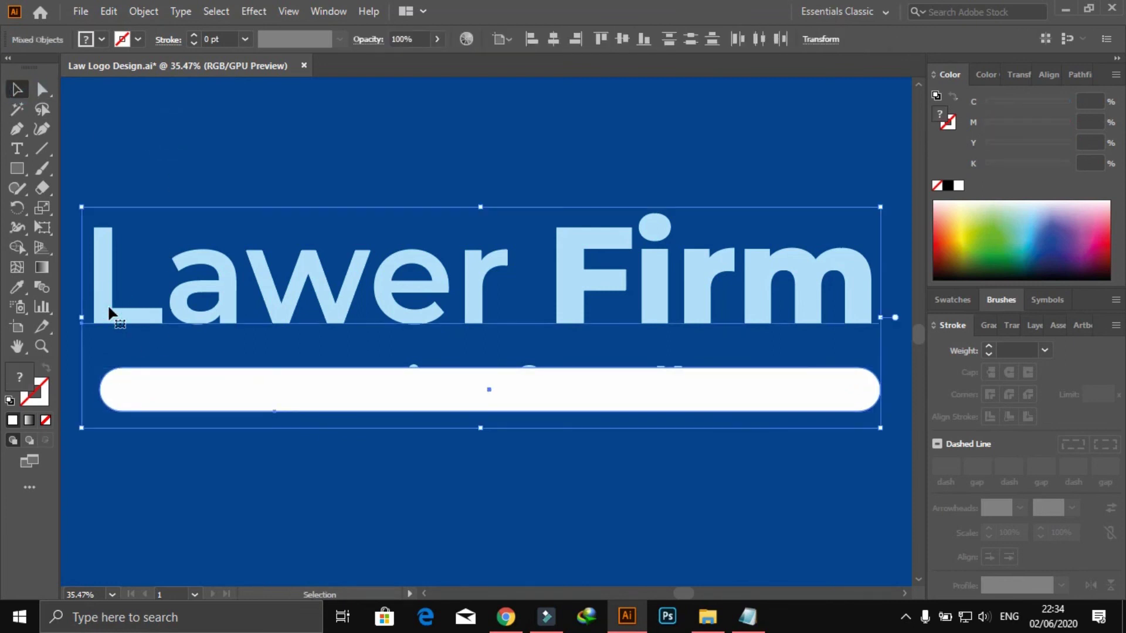
{"action": "left_click", "coordinate": [554, 38]}
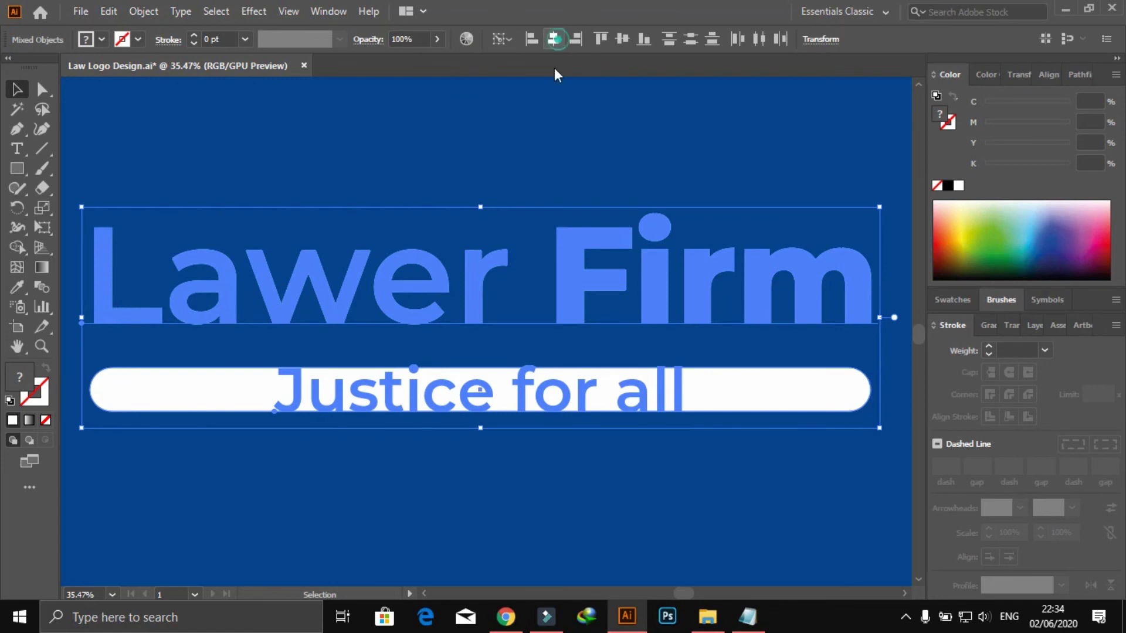
{"action": "left_click", "coordinate": [528, 120]}
{"action": "left_click", "coordinate": [528, 369]}
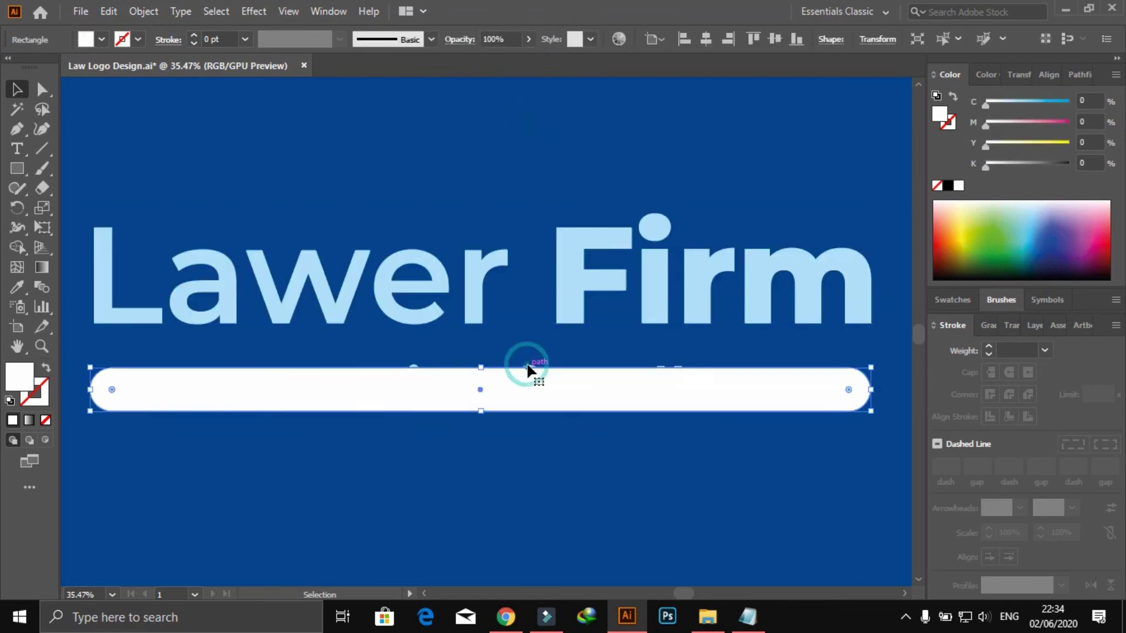
{"action": "left_click_drag", "start_coordinate": [372, 485], "coordinate": [604, 358]}
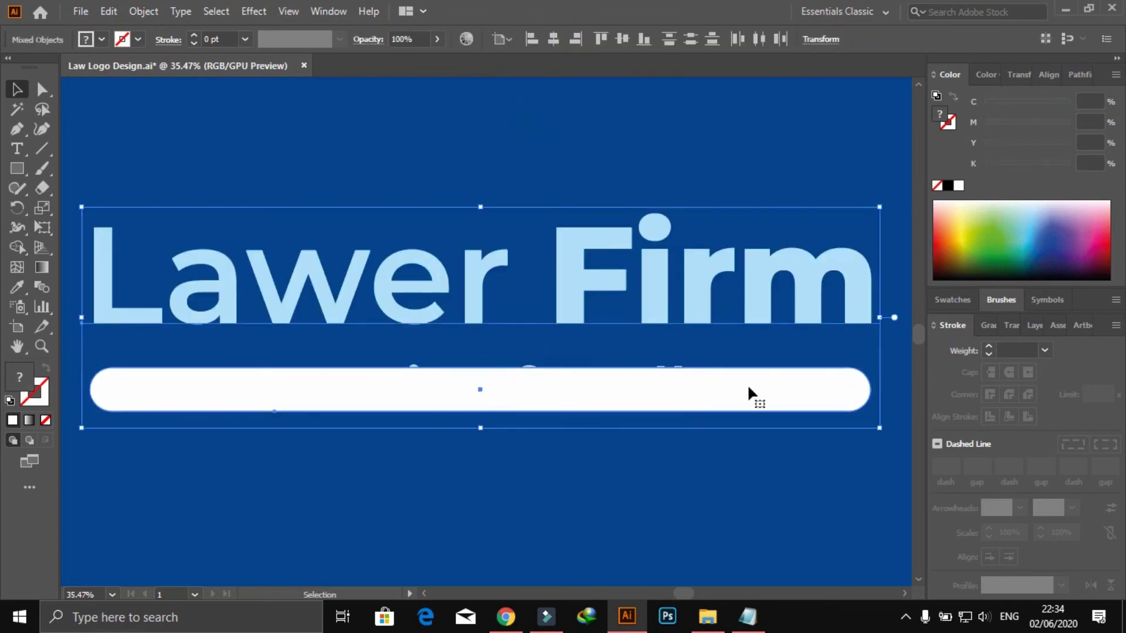
{"action": "left_click", "coordinate": [773, 385], "text": "shift"}
{"action": "left_click", "coordinate": [661, 263], "text": "shift"}
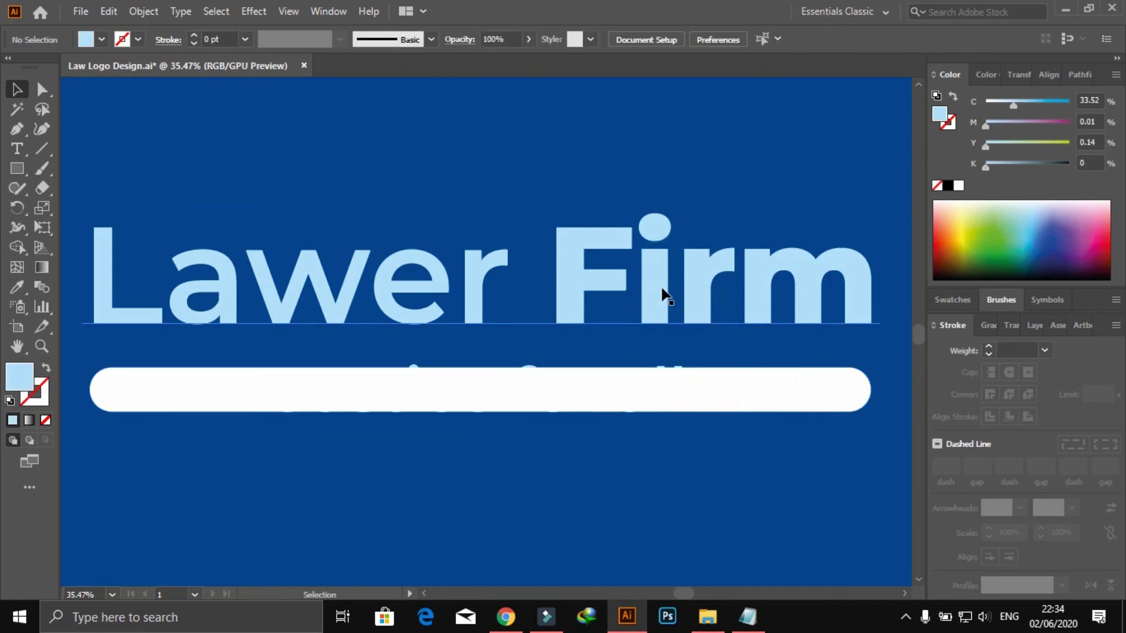
{"action": "left_click", "coordinate": [685, 477]}
- Ungroup the heading and tagline, and give 'Justice for all' the light blue from 'Firm'
{"action": "left_click", "coordinate": [668, 363]}
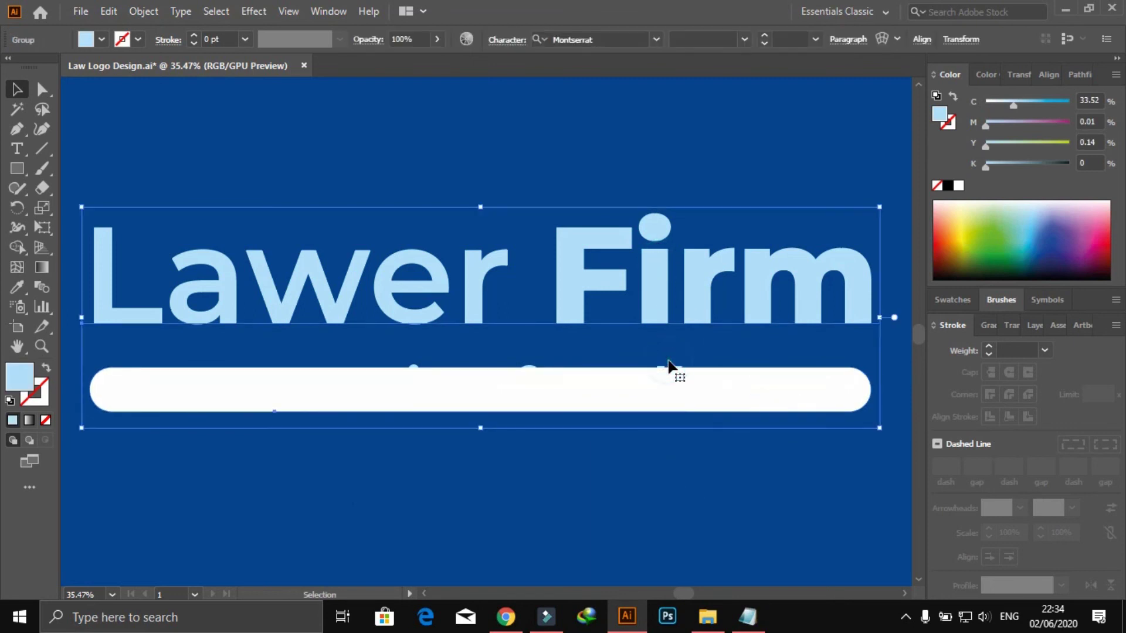
{"action": "right_click", "coordinate": [669, 363]}
{"action": "left_click", "coordinate": [719, 214]}
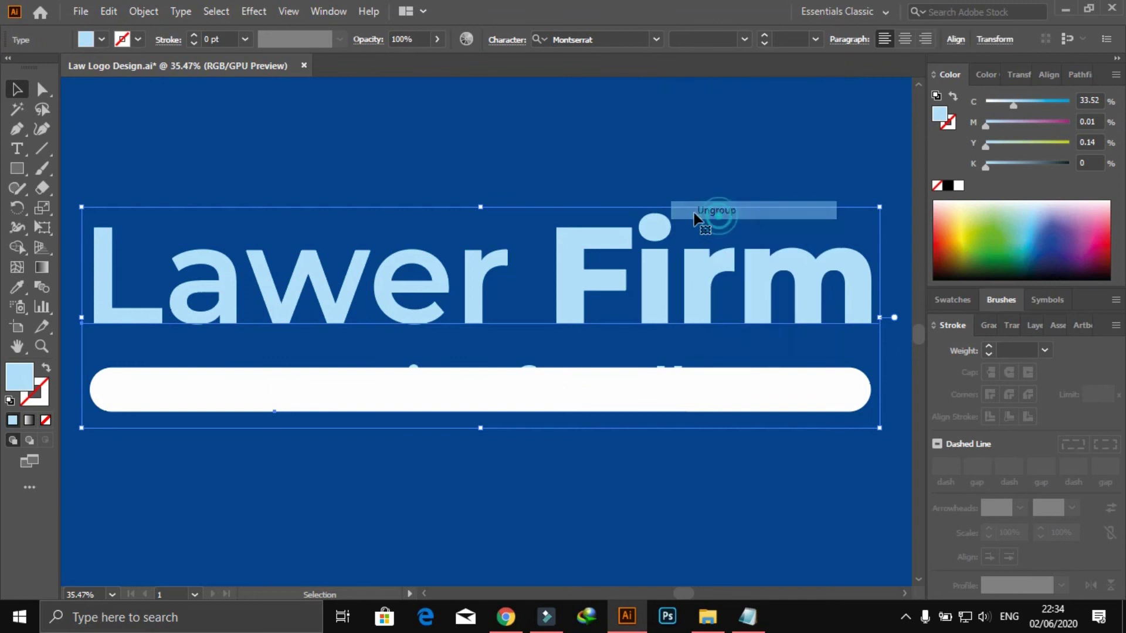
{"action": "left_click", "coordinate": [663, 229], "text": "shift"}
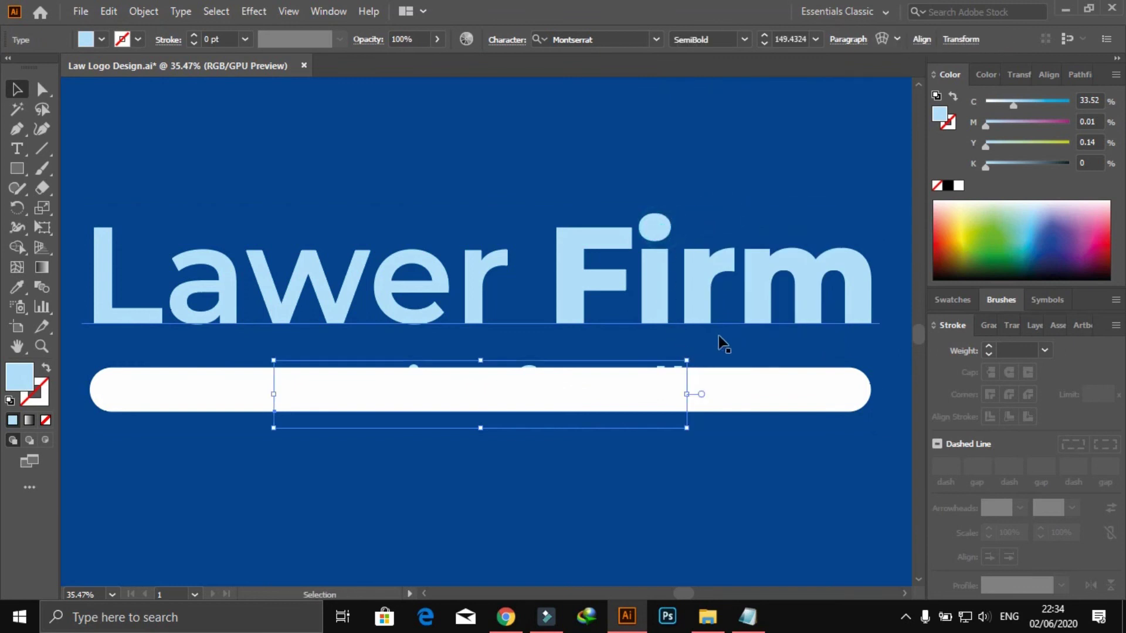
{"action": "key", "text": "i"}
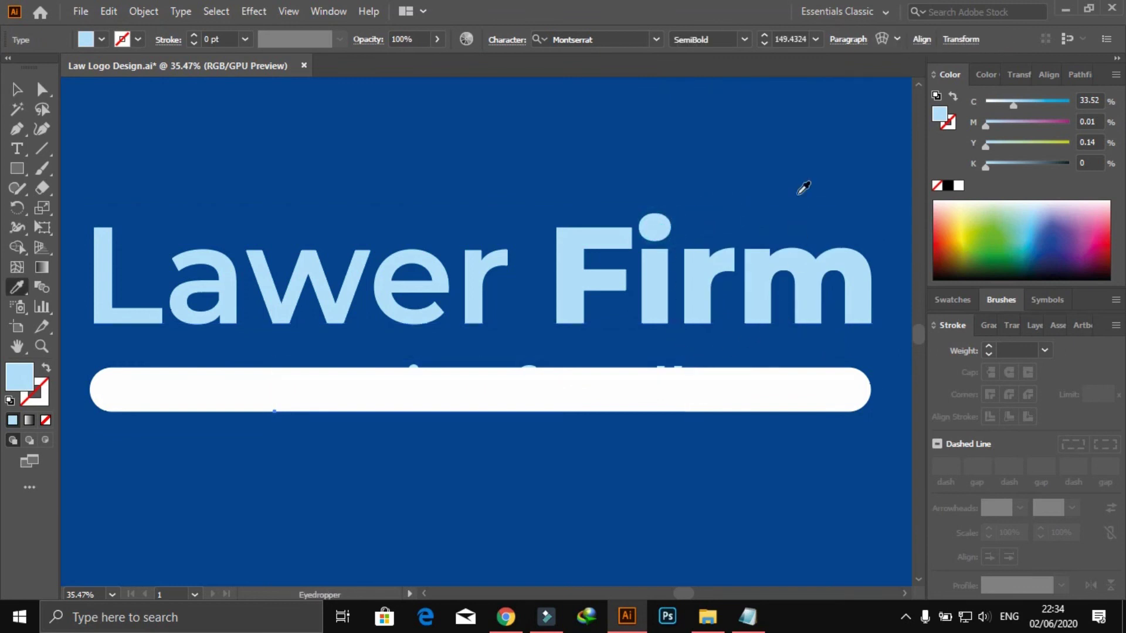
{"action": "left_click", "coordinate": [16, 91]}
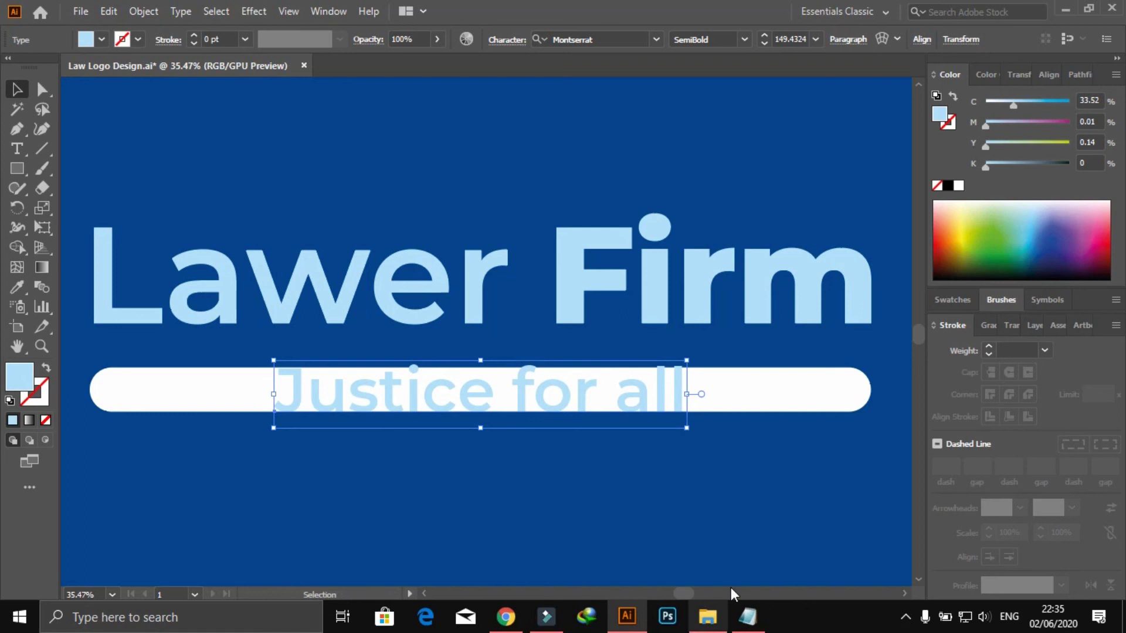
- Add a 7 pt outline to the tagline and recolour it by sampling the artwork
{"action": "left_click", "coordinate": [989, 347]}
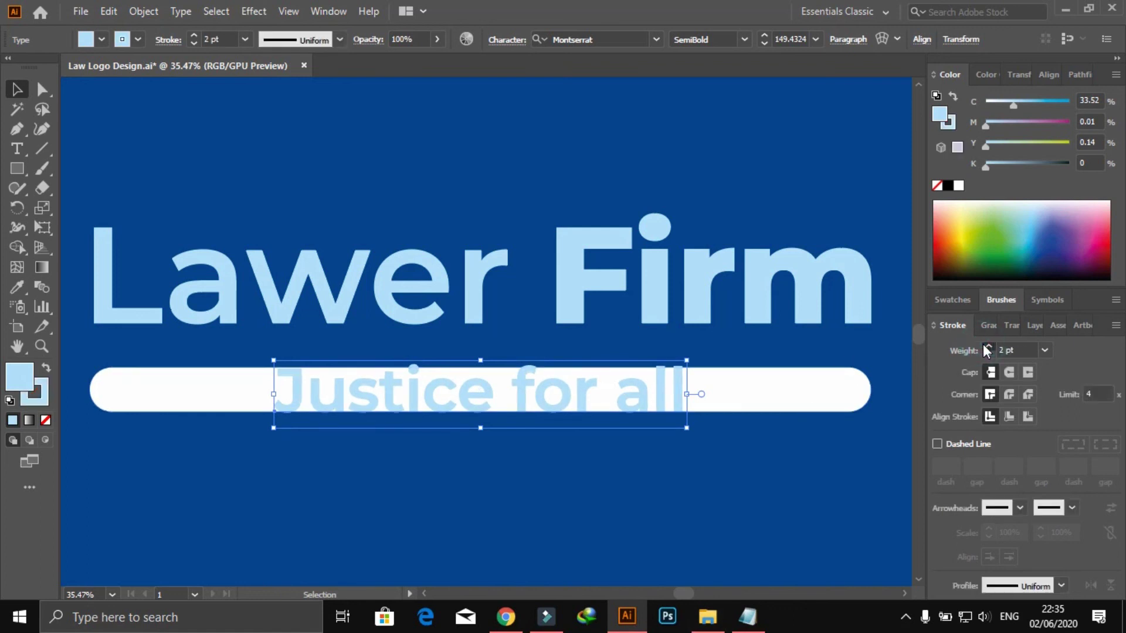
{"action": "left_click", "coordinate": [943, 127]}
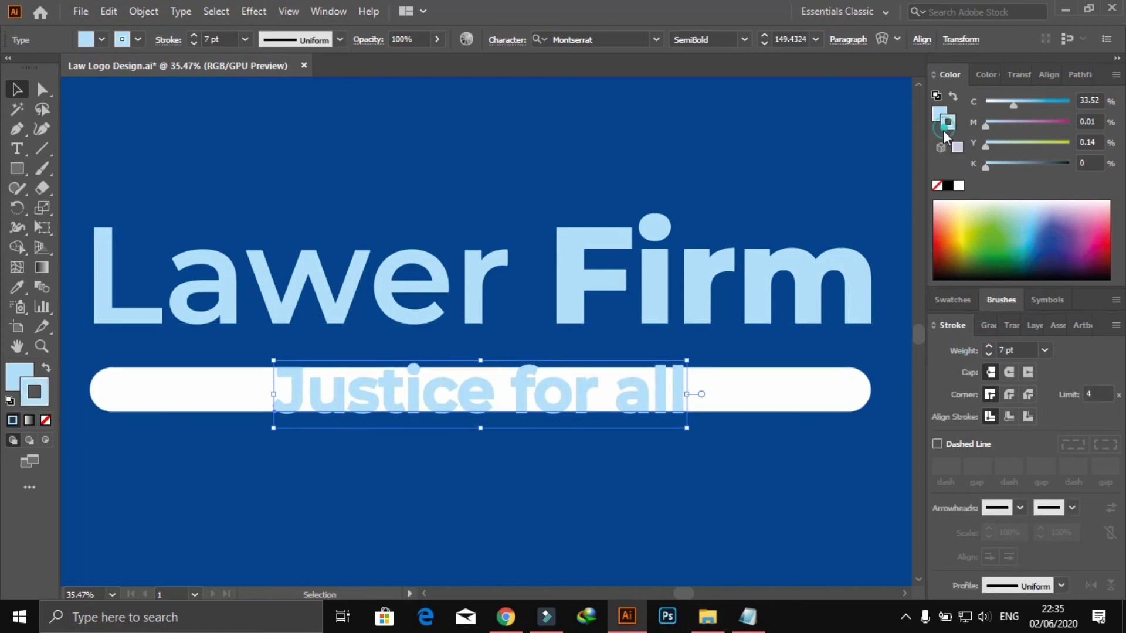
{"action": "key", "text": "i"}
{"action": "left_click", "coordinate": [808, 139]}
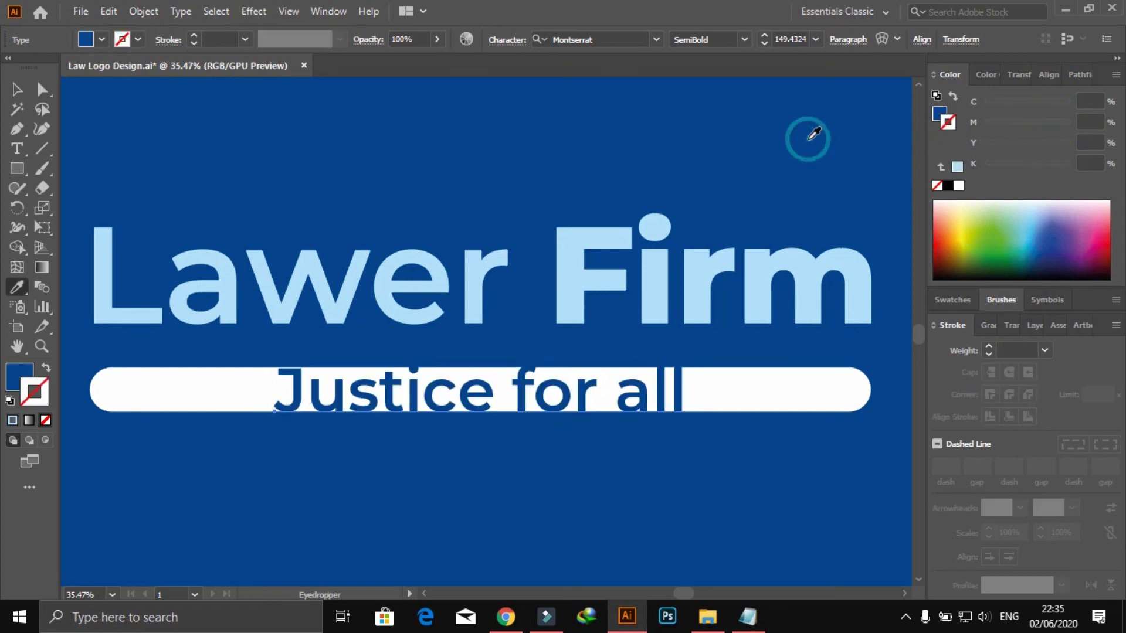
{"action": "left_click", "coordinate": [572, 243]}
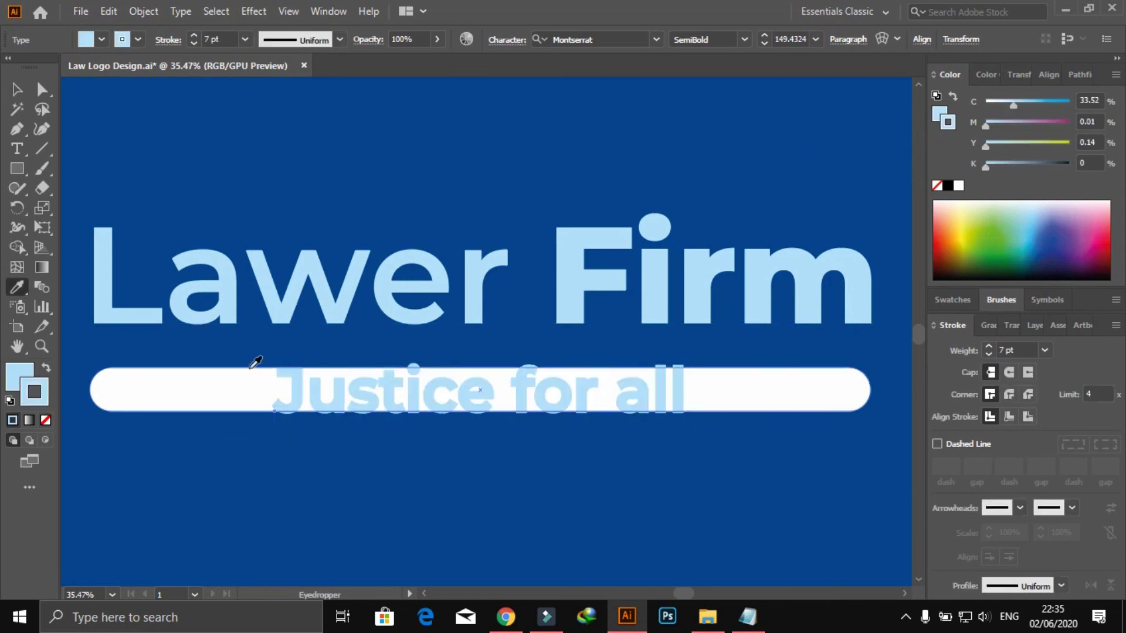
{"action": "left_click", "coordinate": [17, 89]}
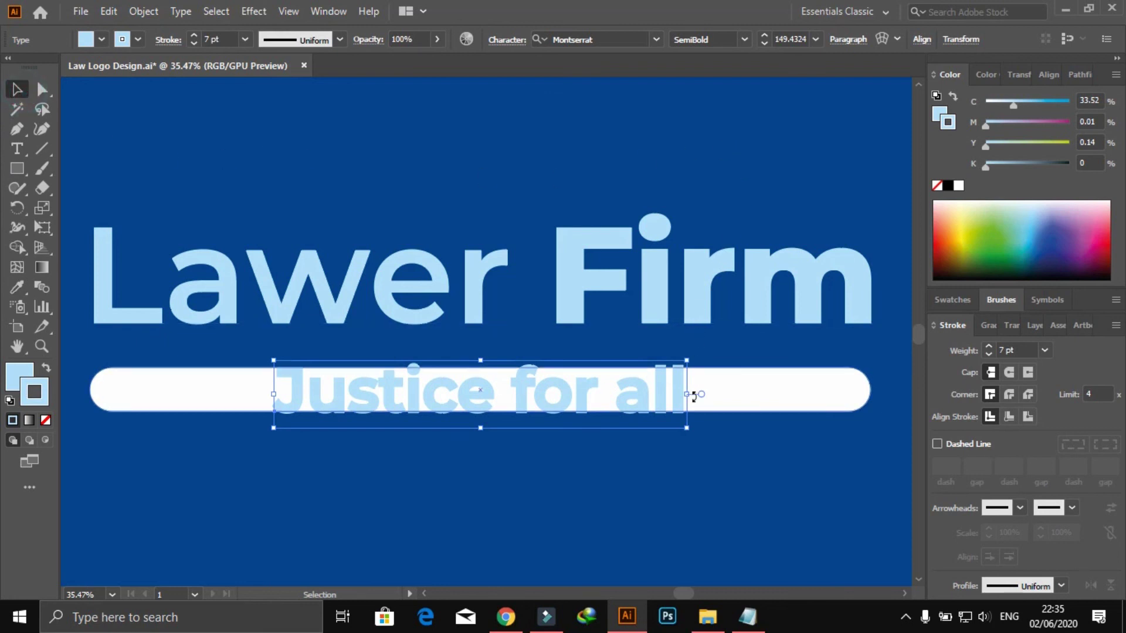
- Stretch the white pill taller and round its ends fully
{"action": "left_click", "coordinate": [722, 402]}
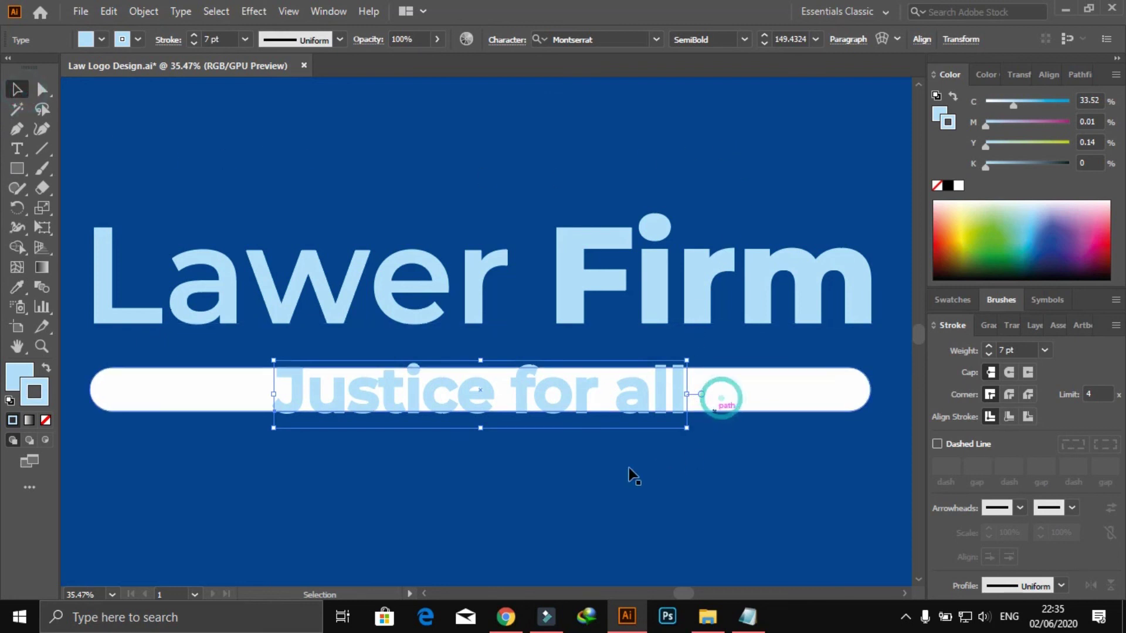
{"action": "left_click", "coordinate": [660, 472]}
{"action": "left_click", "coordinate": [751, 383]}
{"action": "left_click_drag", "start_coordinate": [485, 416], "coordinate": [493, 438]}
{"action": "left_click", "coordinate": [479, 512]}
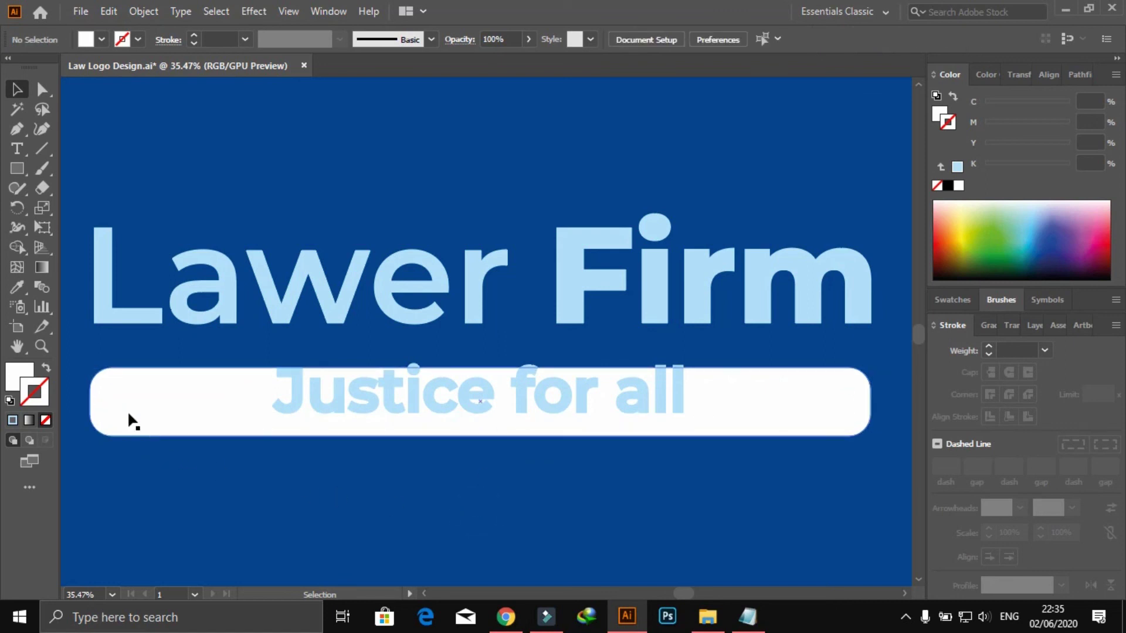
{"action": "left_click", "coordinate": [109, 418]}
{"action": "left_click_drag", "start_coordinate": [110, 410], "coordinate": [189, 425]}
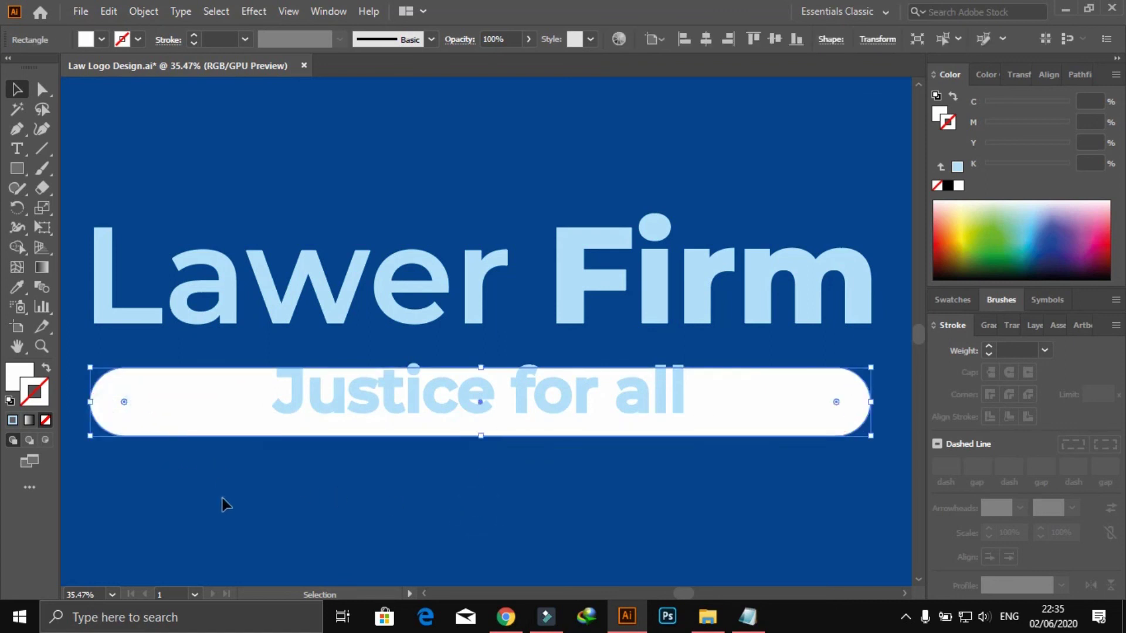
{"action": "left_click", "coordinate": [221, 502]}
- Centre the tagline in the pill, remove its outline, and fill it dark blue
{"action": "left_click_drag", "start_coordinate": [318, 419], "coordinate": [317, 433]}
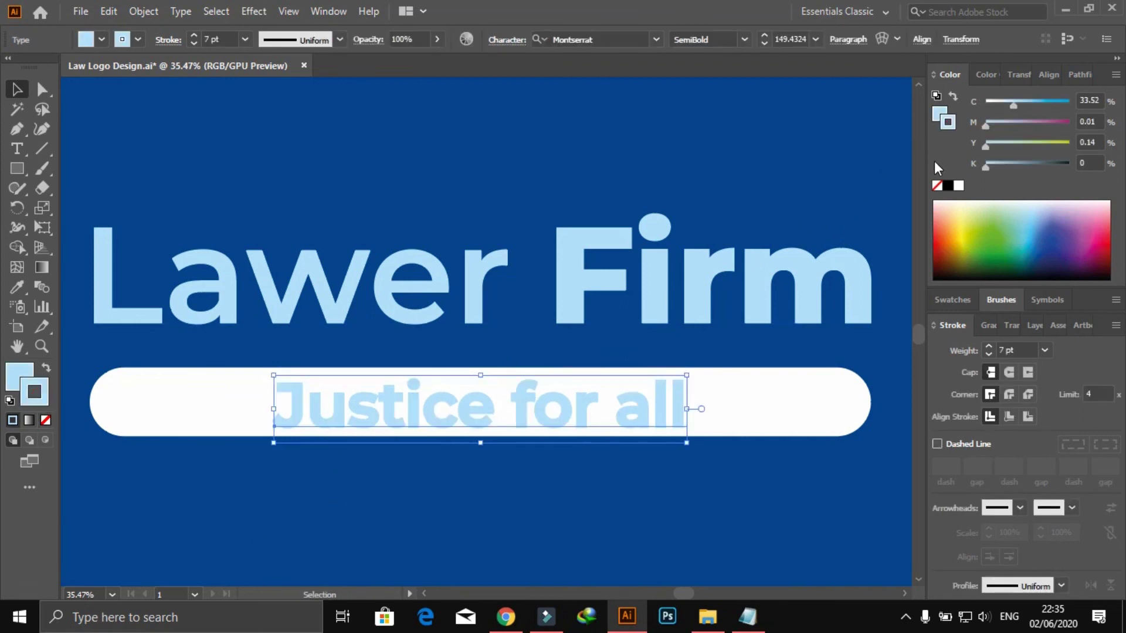
{"action": "left_click", "coordinate": [937, 187]}
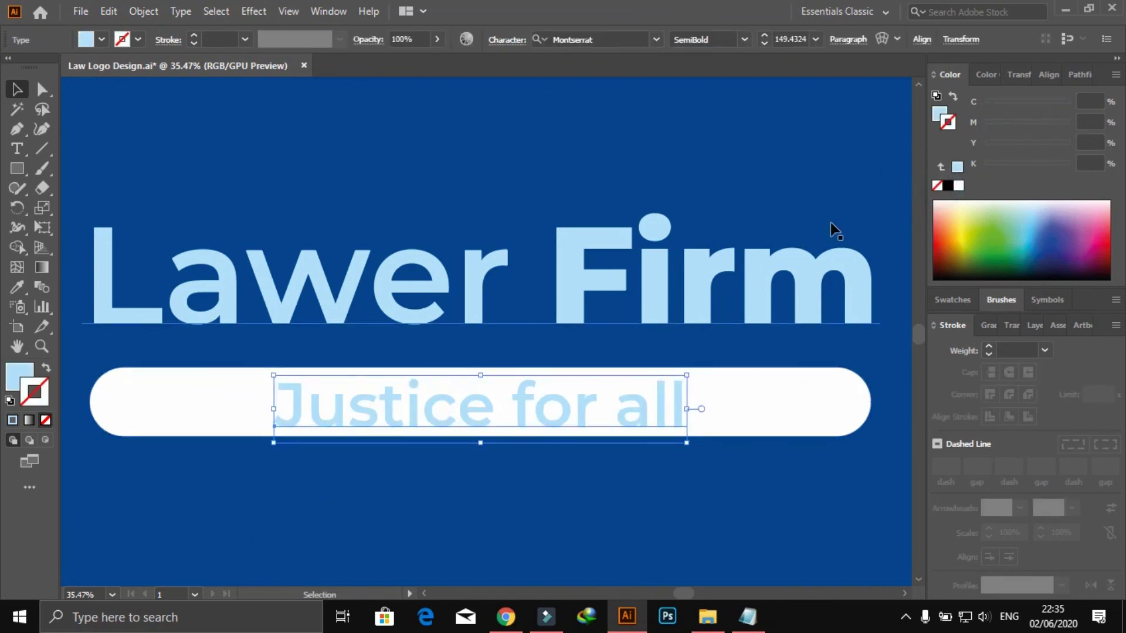
{"action": "key", "text": "i"}
{"action": "left_click", "coordinate": [808, 173]}
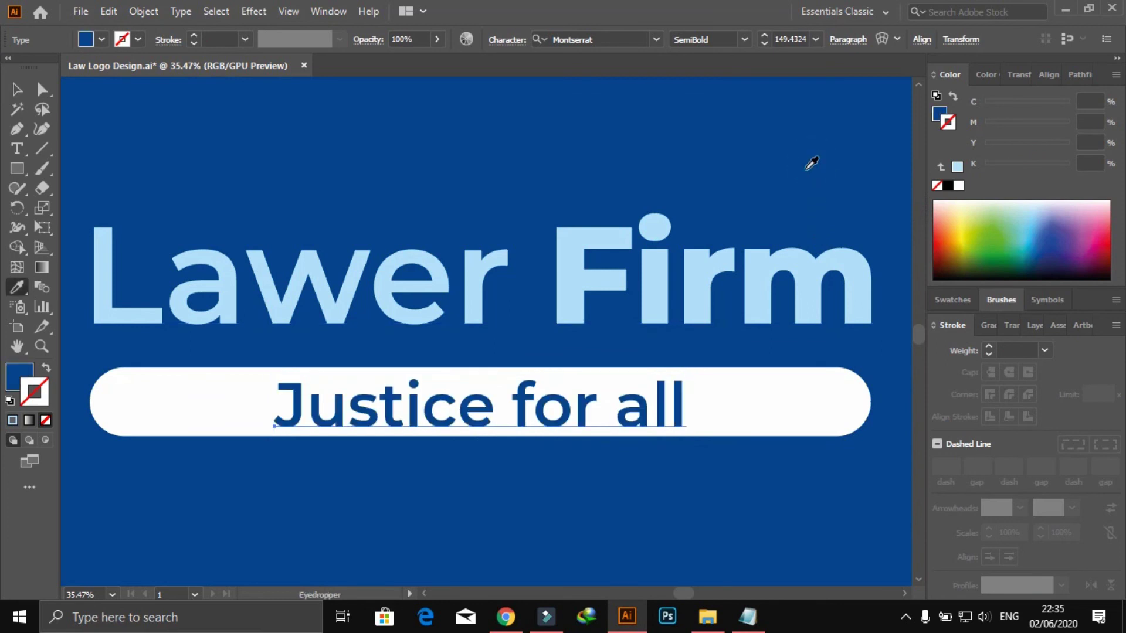
{"action": "left_click", "coordinate": [17, 89]}
{"action": "left_click", "coordinate": [276, 153]}
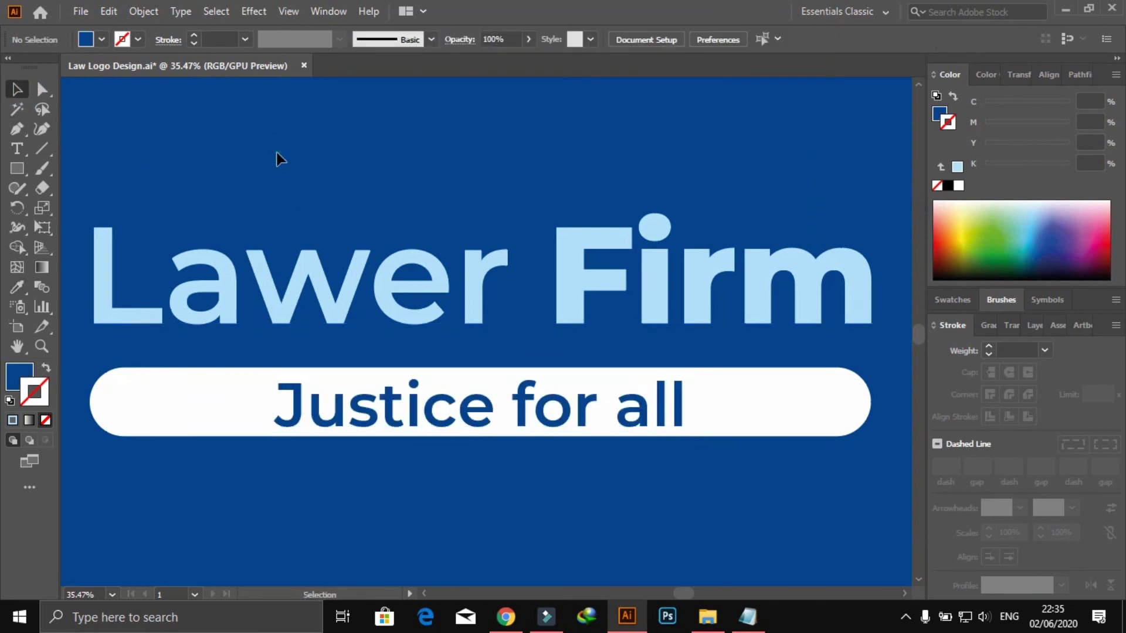
- Fit the artboard in the window and save Law Logo Design.ai
{"action": "key", "text": "ctrl+0"}
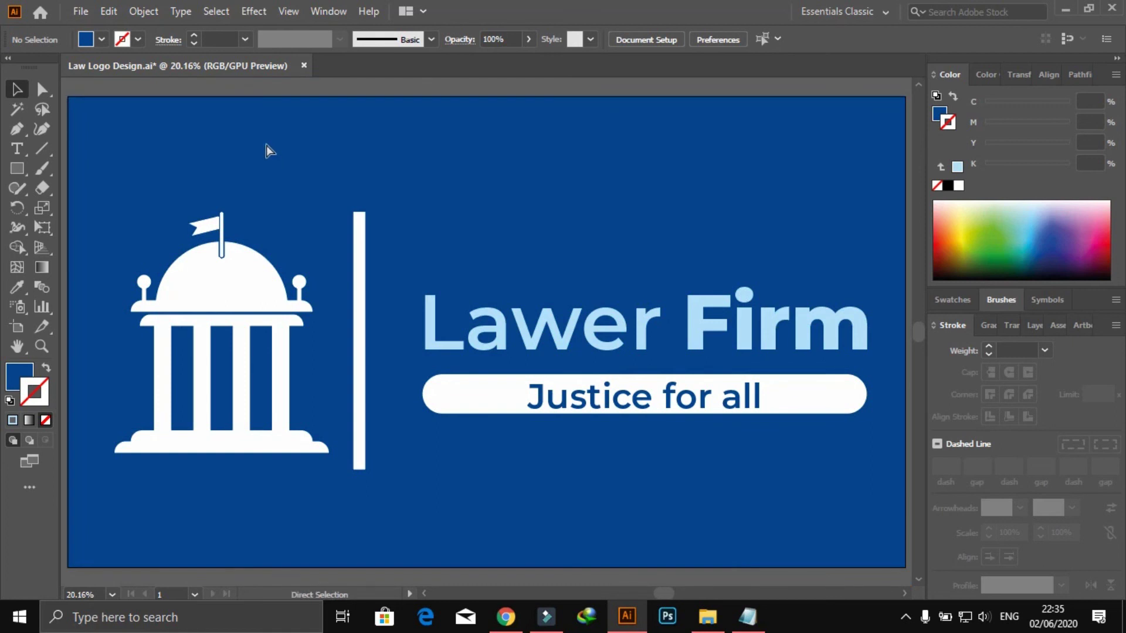
{"action": "key", "text": "ctrl+s"}
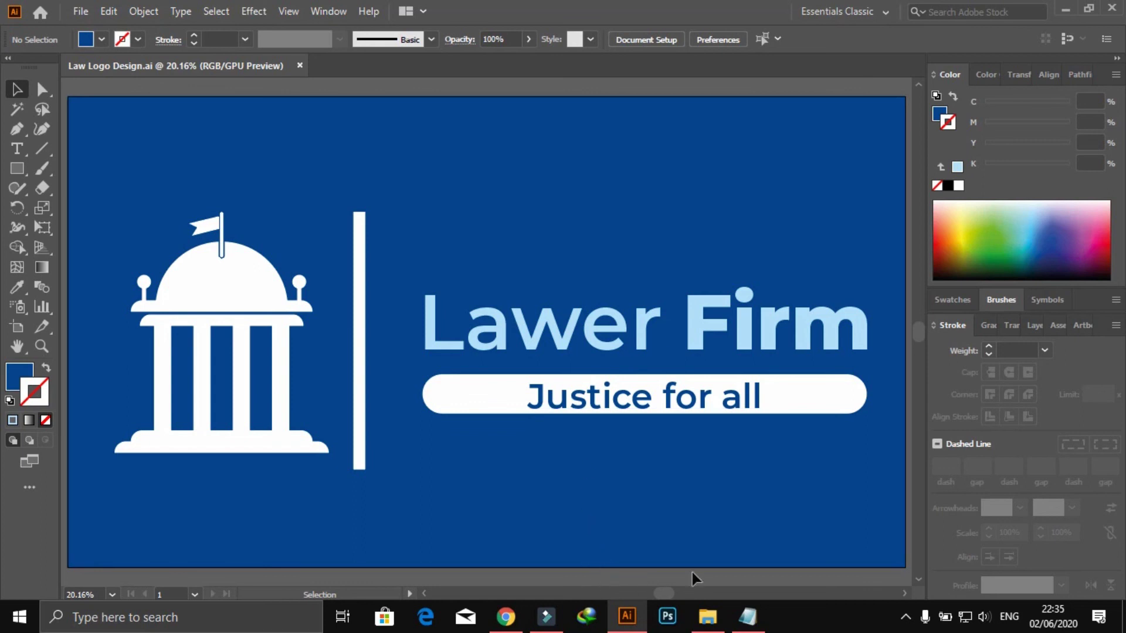
{"action": "left_click", "coordinate": [905, 620]}
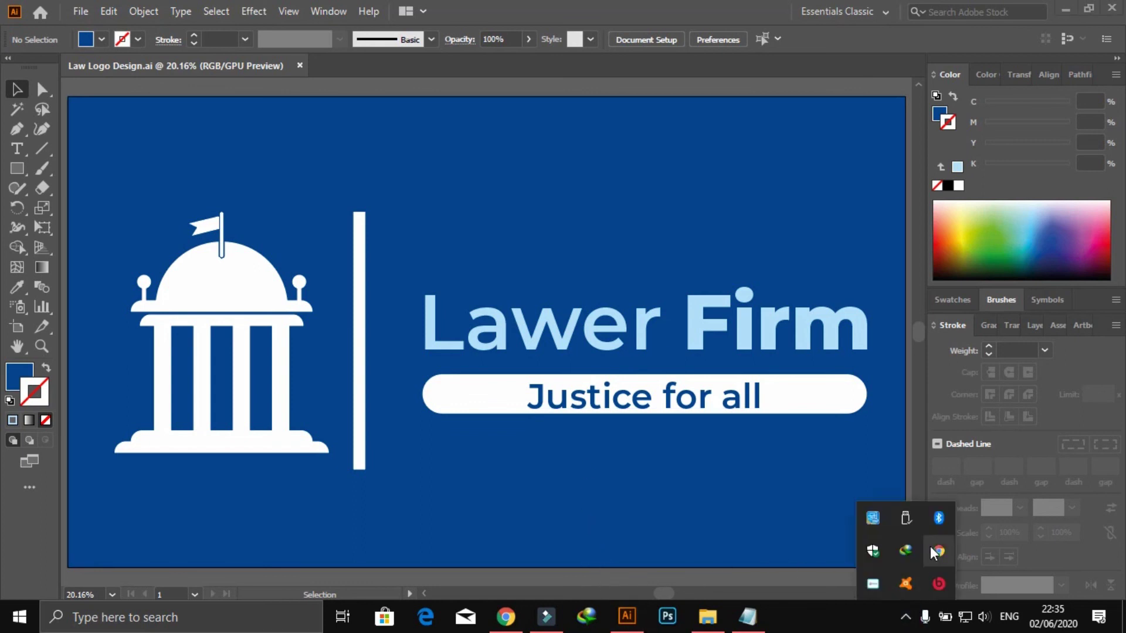
{"action": "right_click", "coordinate": [878, 584]}
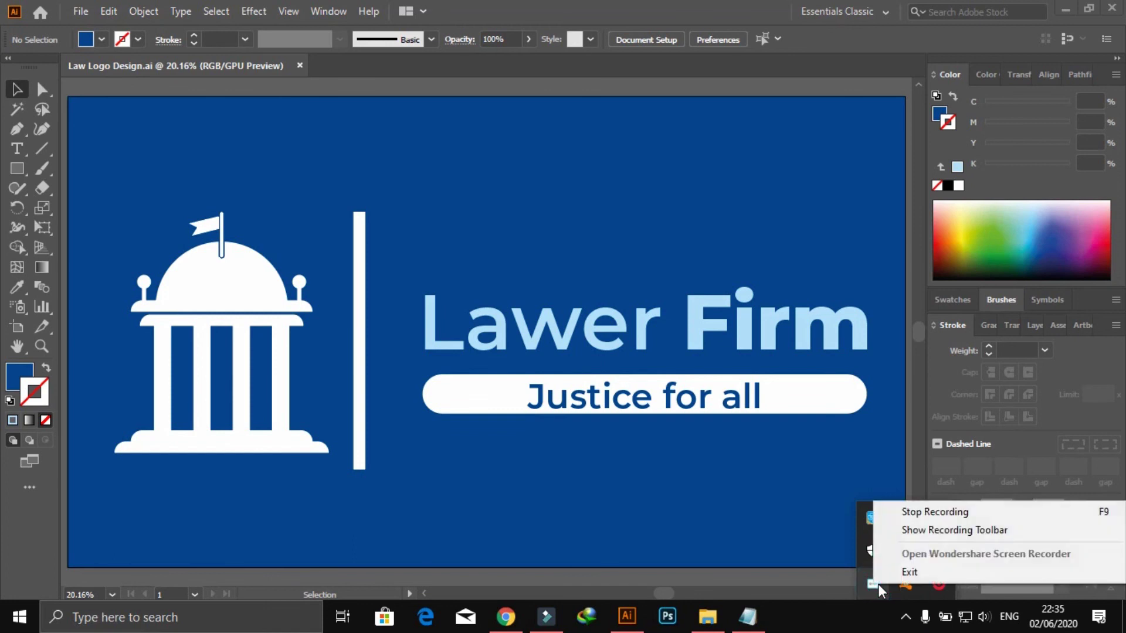